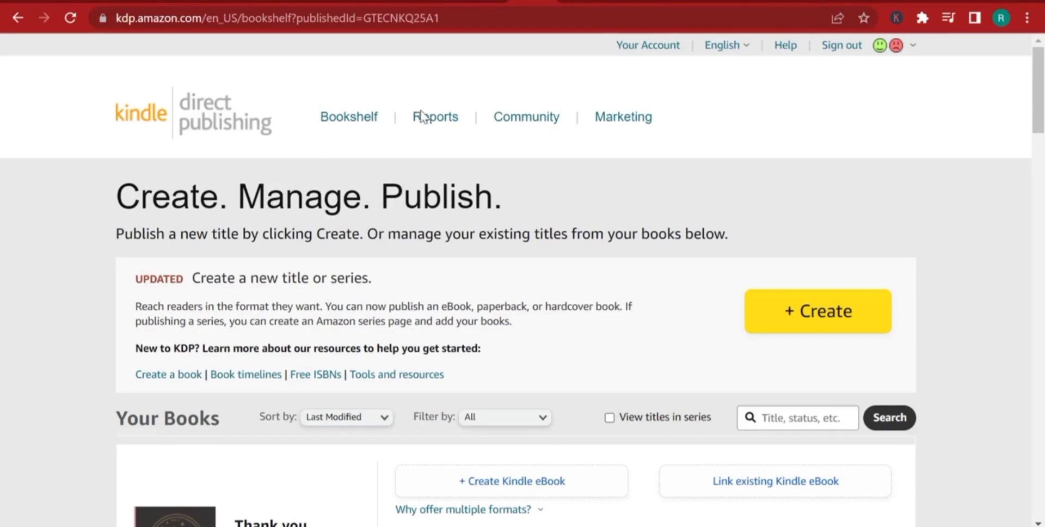
Start creating a new paperback title from the bookshelf.
{"action": "left_click", "coordinate": [824, 322]}
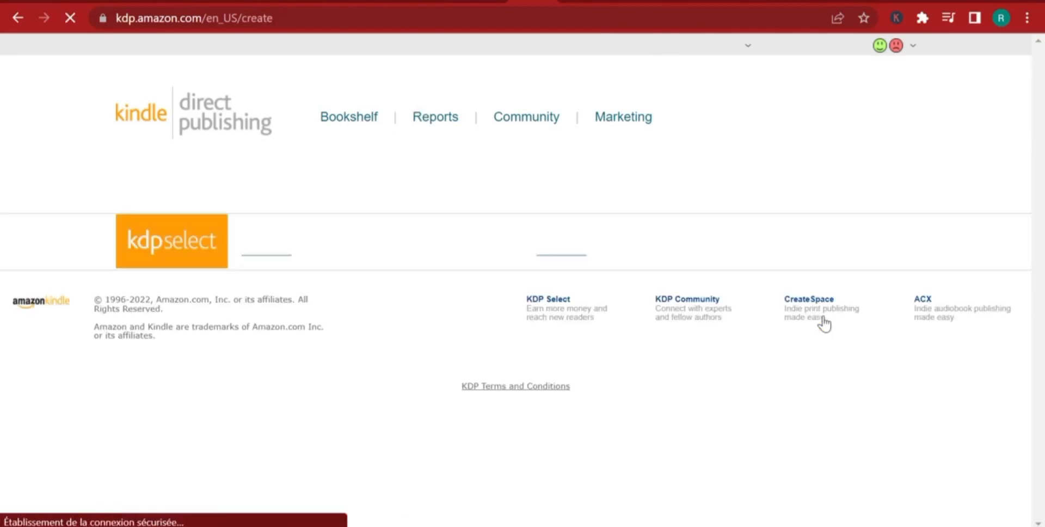
{"action": "scroll", "coordinate": [566, 286], "scroll_direction": "down", "scroll_amount": 2}
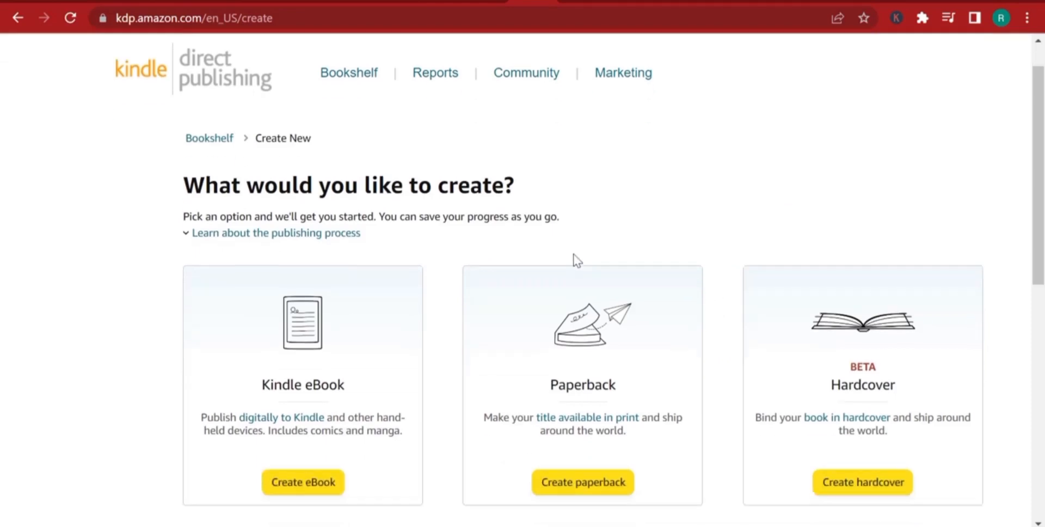
{"action": "scroll", "coordinate": [828, 352], "scroll_direction": "down", "scroll_amount": 4}
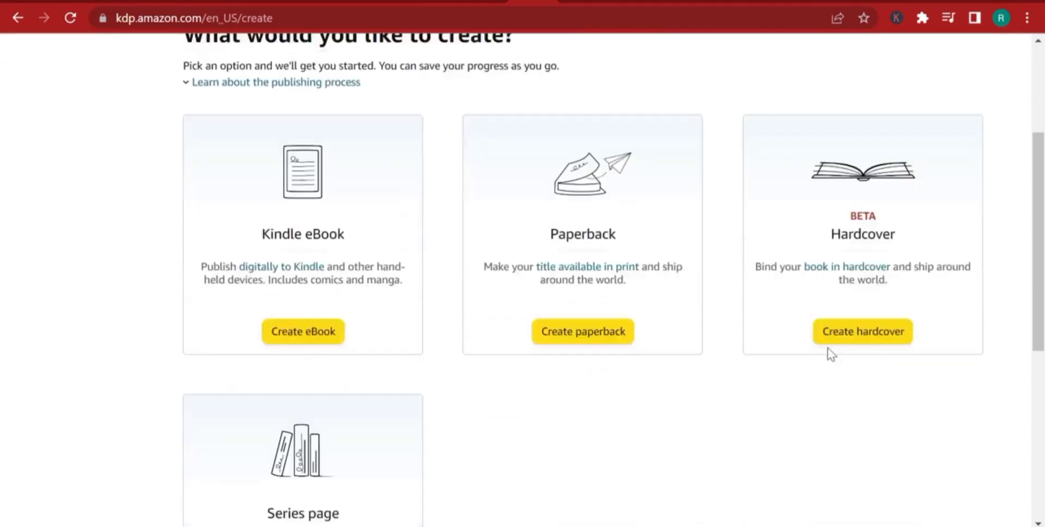
{"action": "scroll", "coordinate": [425, 305], "scroll_direction": "up", "scroll_amount": 1}
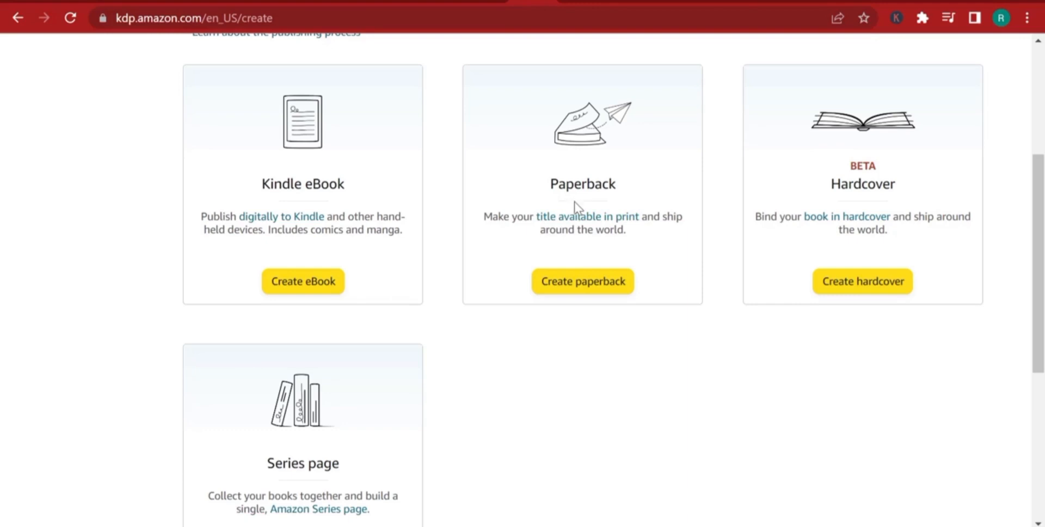
{"action": "left_click", "coordinate": [597, 290]}
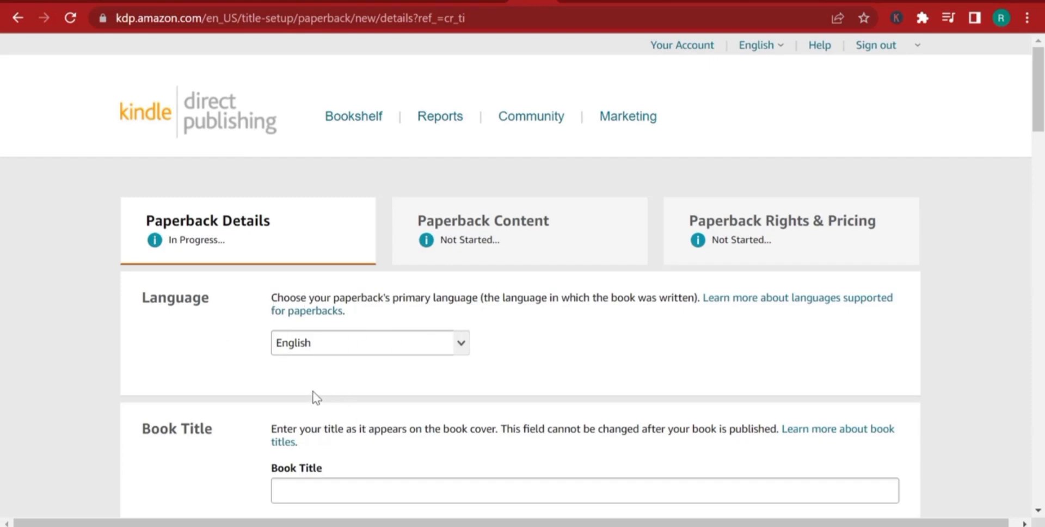
Open the DWARVES.pdf cover and examine its title wording for the Book Title field.
{"action": "scroll", "coordinate": [631, 334], "scroll_direction": "down", "scroll_amount": 3}
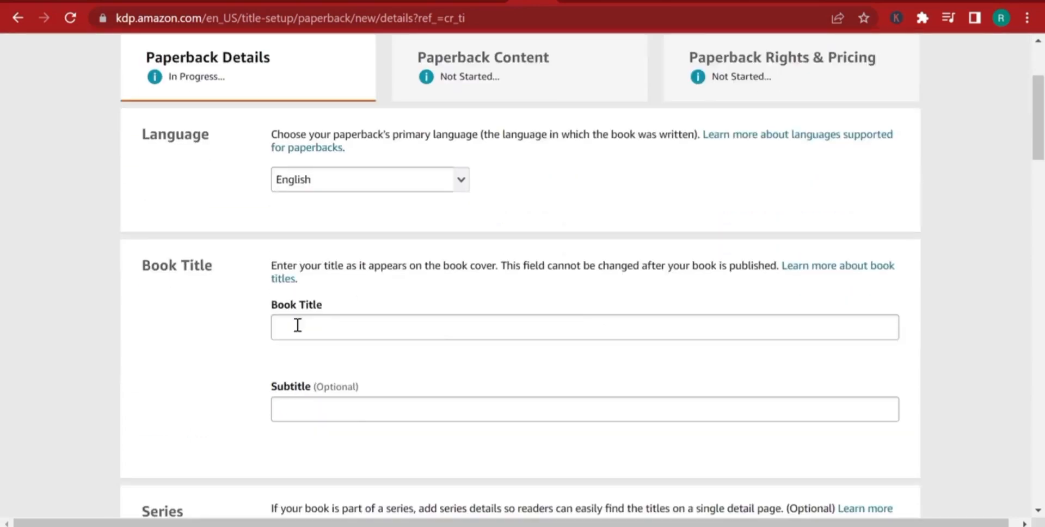
{"action": "left_click", "coordinate": [299, 324]}
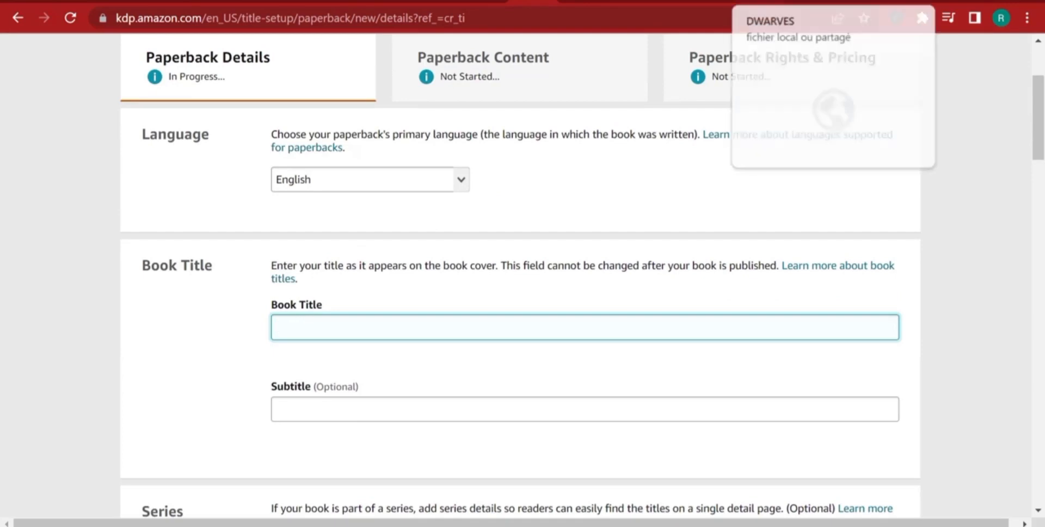
{"action": "left_click", "coordinate": [702, 1]}
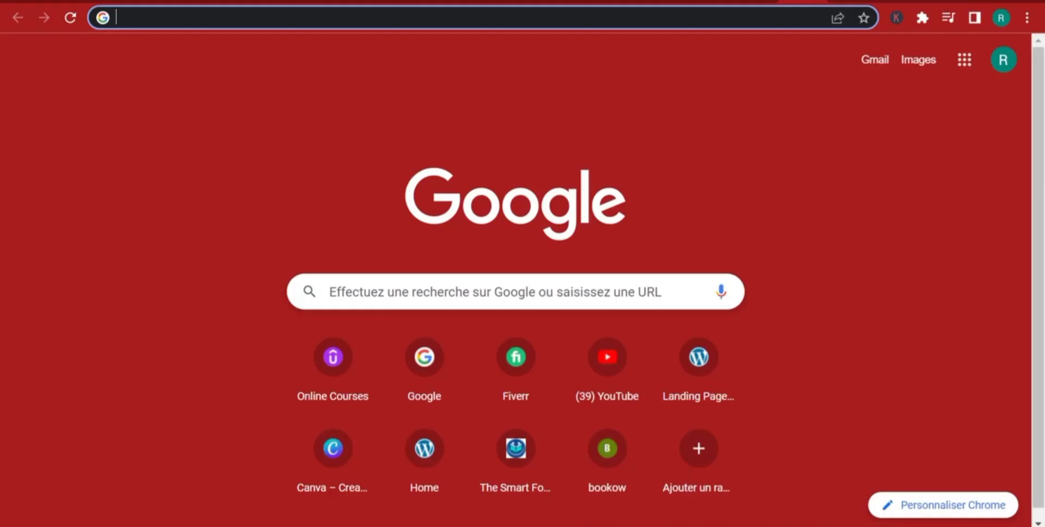
{"action": "left_click", "coordinate": [755, 1]}
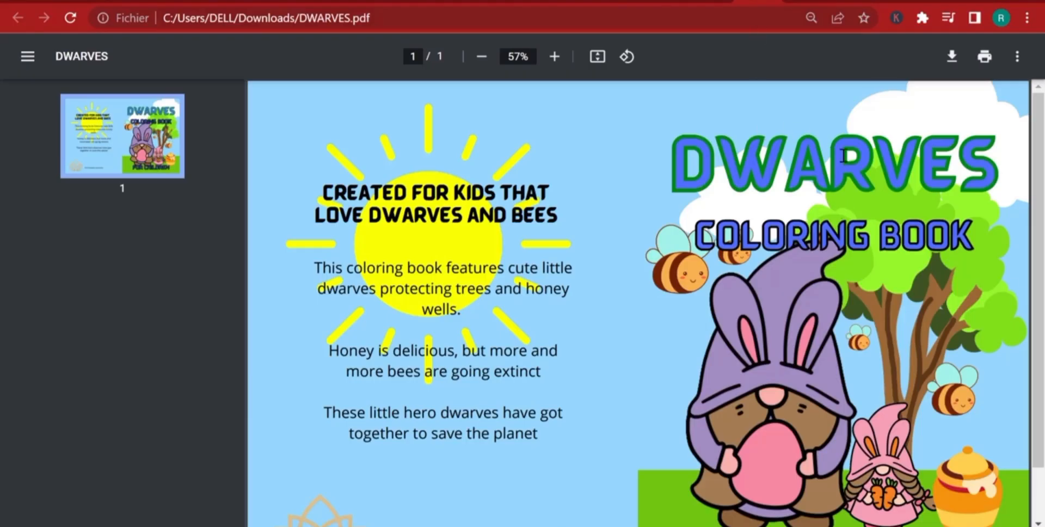
{"action": "scroll", "coordinate": [842, 155], "scroll_direction": "down", "scroll_amount": 1}
{"action": "scroll", "coordinate": [867, 432], "scroll_direction": "up", "scroll_amount": 1}
{"action": "scroll", "coordinate": [918, 269], "scroll_direction": "down", "scroll_amount": 1}
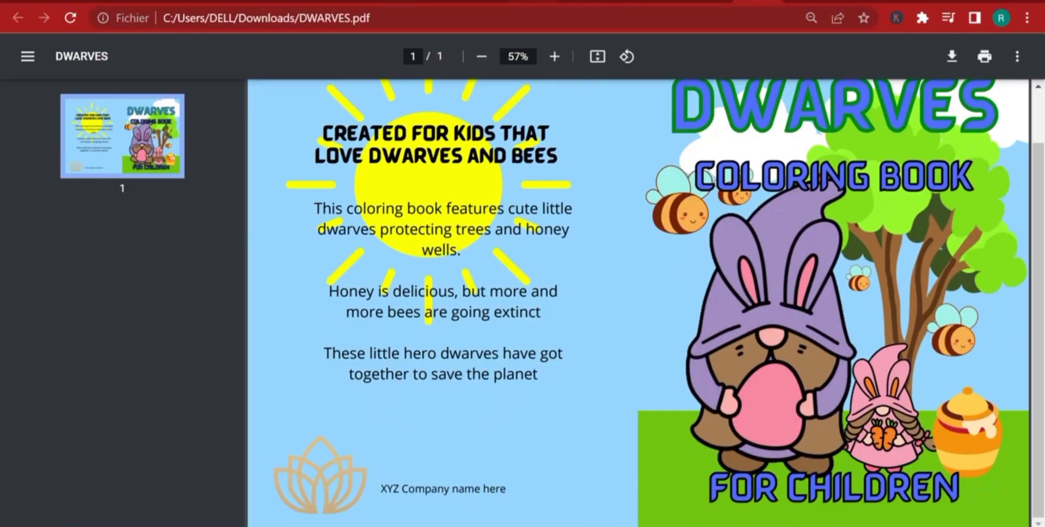
Return to the paperback details form and enter "Dwarves coloring book for children" as the book title.
{"action": "left_click", "coordinate": [532, 2]}
{"action": "left_click", "coordinate": [336, 321]}
{"action": "type", "text": "D"}
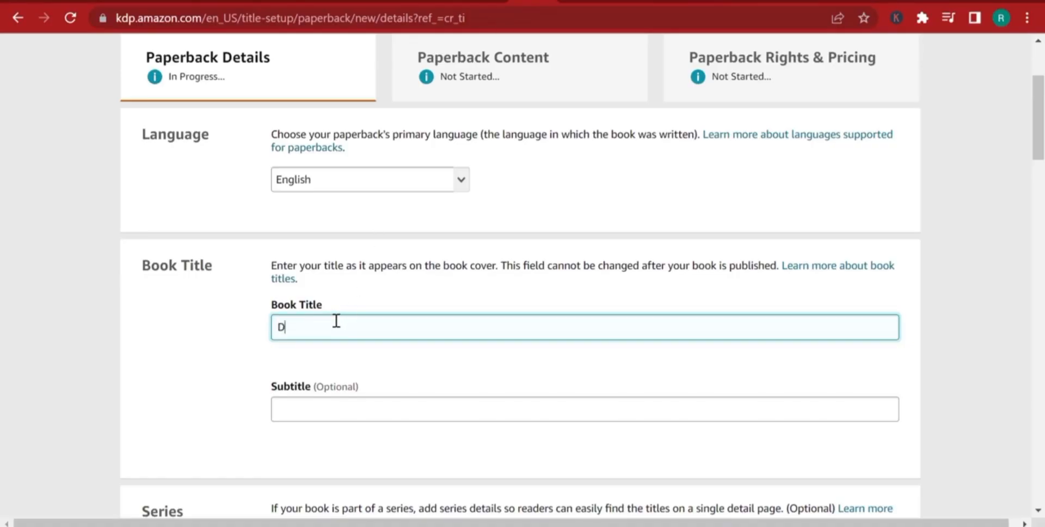
{"action": "type", "text": "warves coloring book for child"}
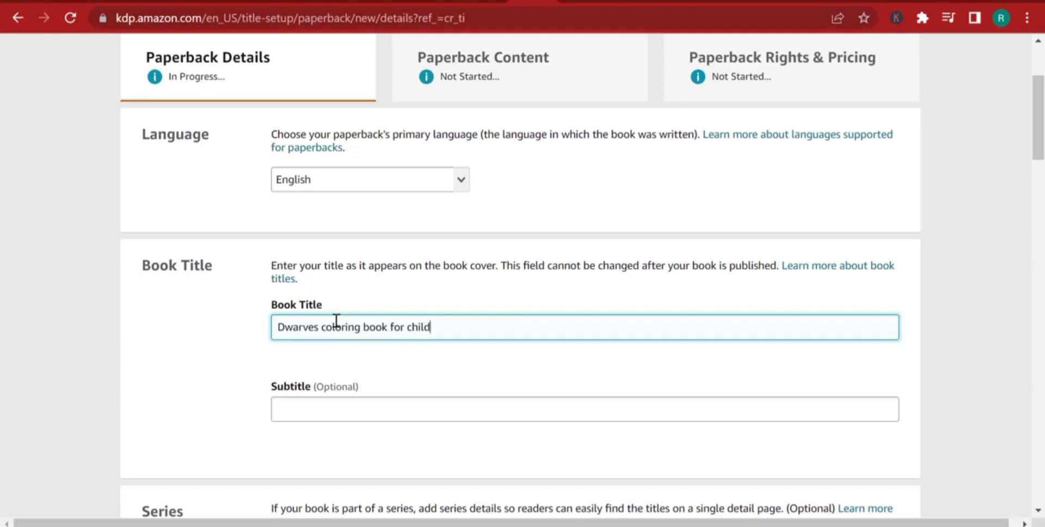
{"action": "type", "text": "ren"}
{"action": "key", "text": "Tab"}
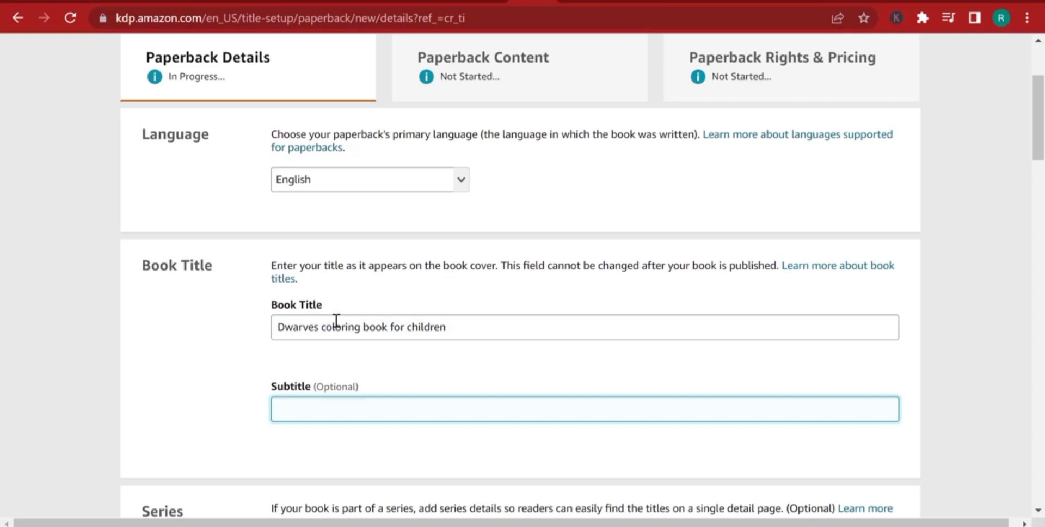
Enter the subtitle "Cute coloring book for kids that love dwarves and fairy tales".
{"action": "type", "text": "Cute coloring book"}
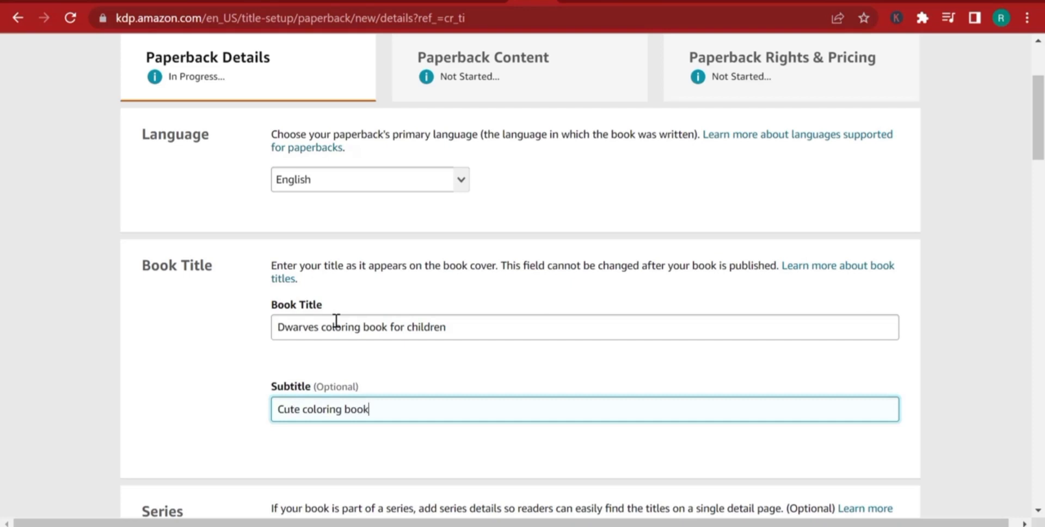
{"action": "type", "text": " for kids that love d"}
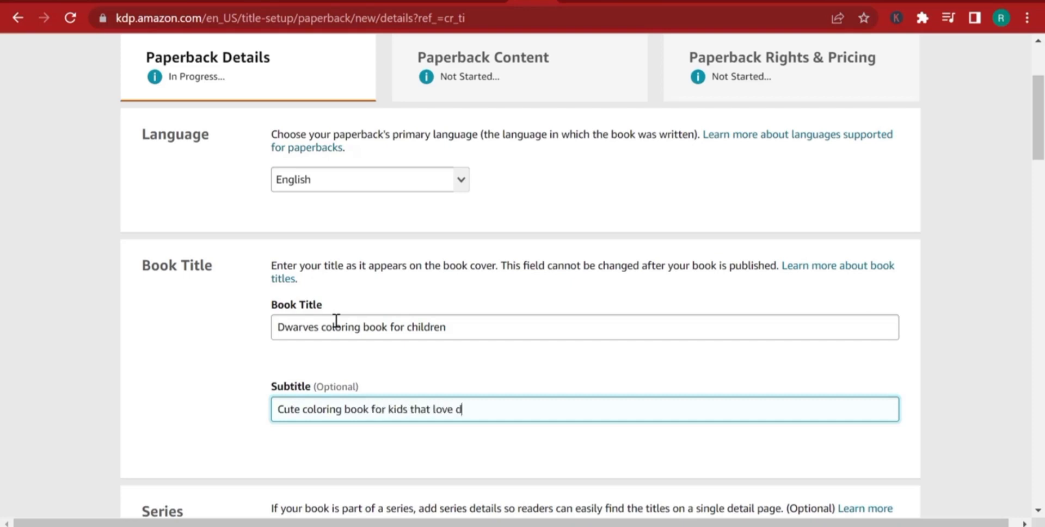
{"action": "type", "text": "w"}
{"action": "key", "text": "Tab"}
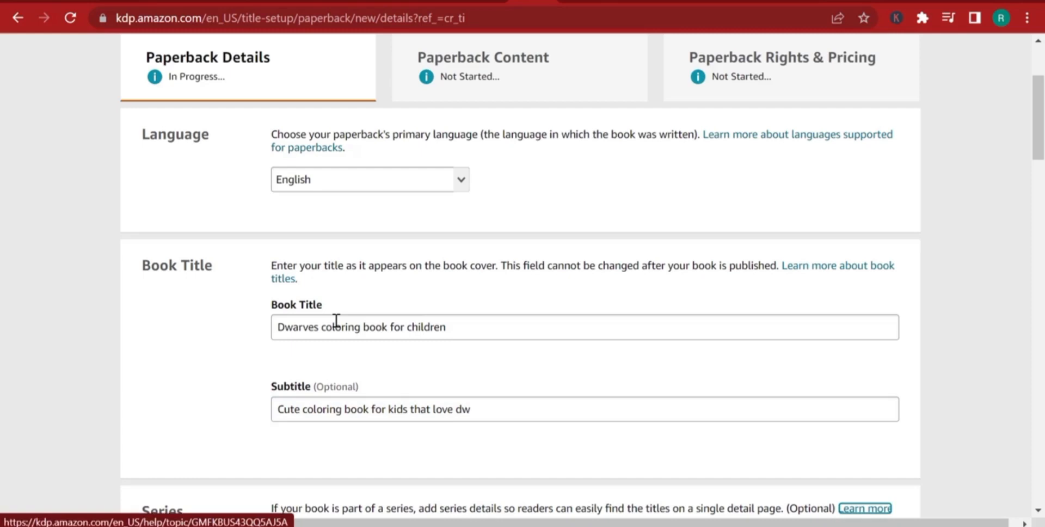
{"action": "left_click", "coordinate": [495, 414]}
{"action": "type", "text": "a"}
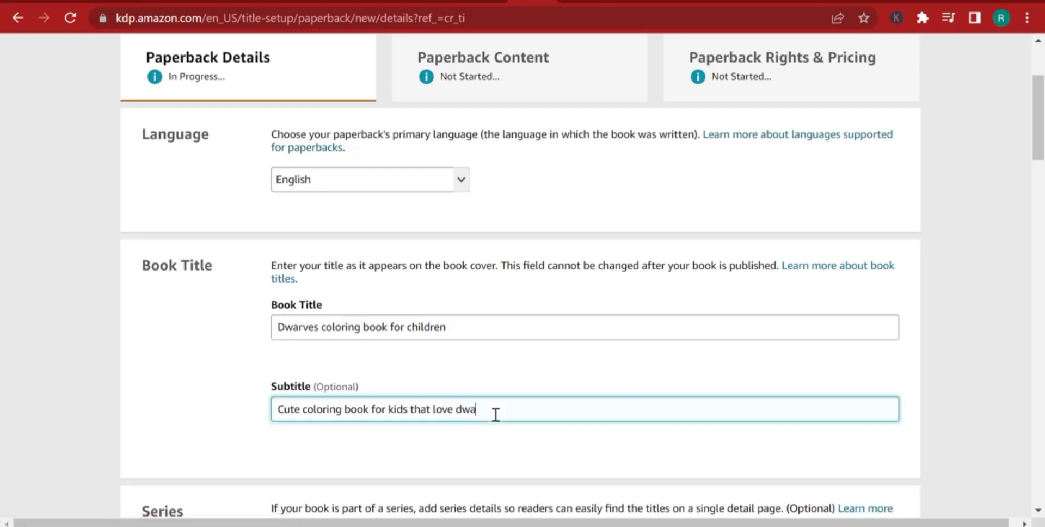
{"action": "type", "text": "rves and fairy tales"}
Compare the entered title and subtitle with the wording on the DWARVES.pdf cover.
{"action": "left_click", "coordinate": [758, 1]}
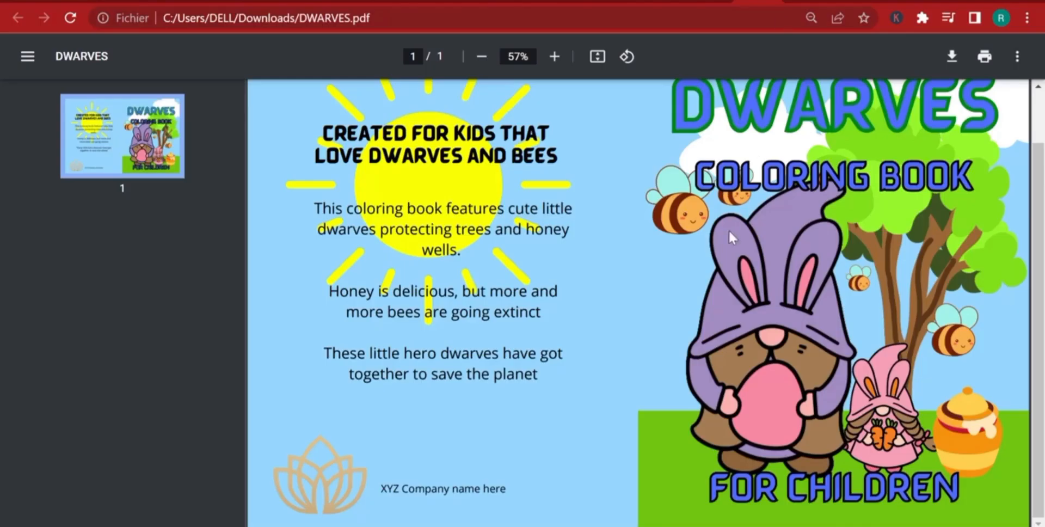
{"action": "scroll", "coordinate": [816, 243], "scroll_direction": "up", "scroll_amount": 1}
{"action": "scroll", "coordinate": [828, 261], "scroll_direction": "down", "scroll_amount": 1}
{"action": "scroll", "coordinate": [650, 203], "scroll_direction": "up", "scroll_amount": 1}
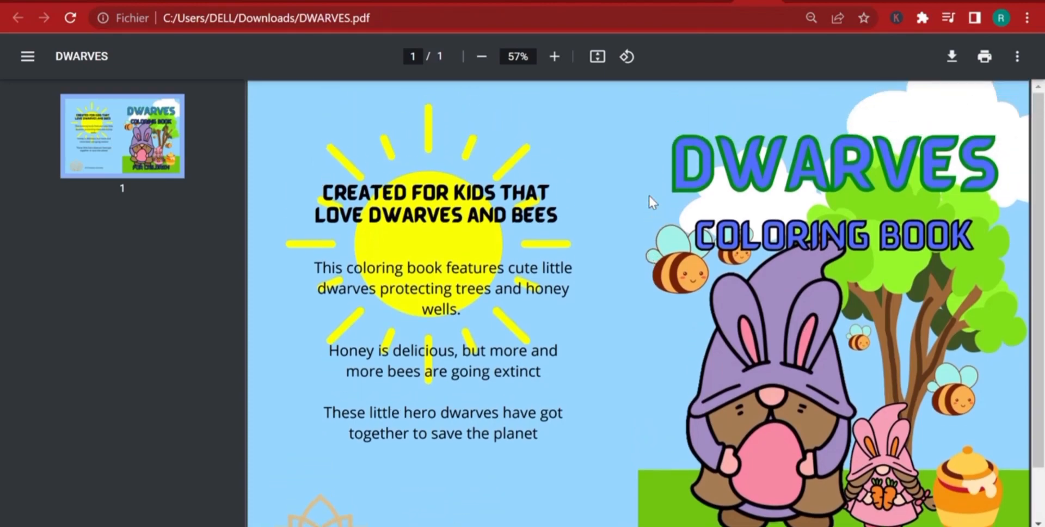
{"action": "left_click", "coordinate": [533, 1]}
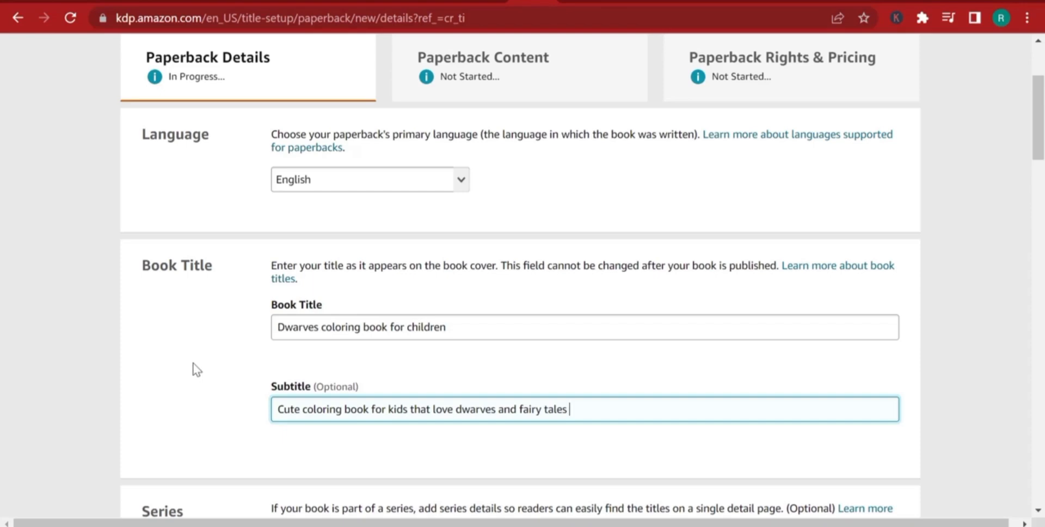
Review the language, title, series and edition number sections of the paperback details form.
{"action": "scroll", "coordinate": [334, 322], "scroll_direction": "down", "scroll_amount": 4}
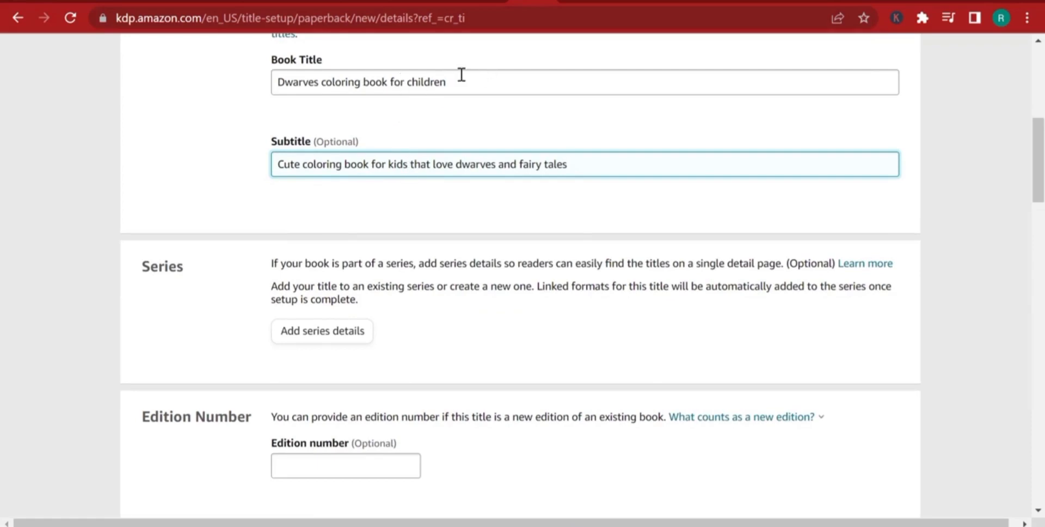
{"action": "scroll", "coordinate": [473, 290], "scroll_direction": "down", "scroll_amount": 2}
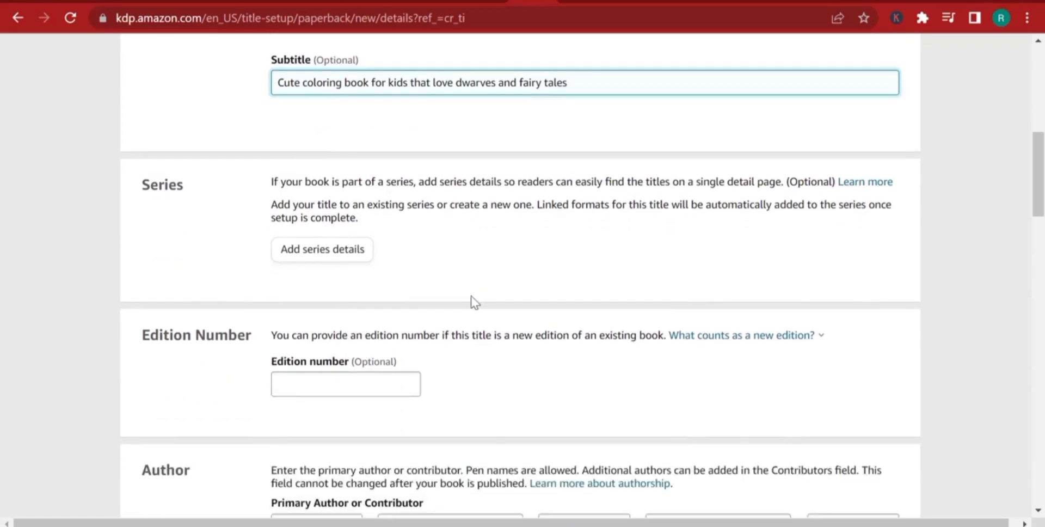
{"action": "scroll", "coordinate": [263, 348], "scroll_direction": "down", "scroll_amount": 2}
{"action": "scroll", "coordinate": [370, 305], "scroll_direction": "up", "scroll_amount": 2}
{"action": "scroll", "coordinate": [369, 381], "scroll_direction": "down", "scroll_amount": 2}
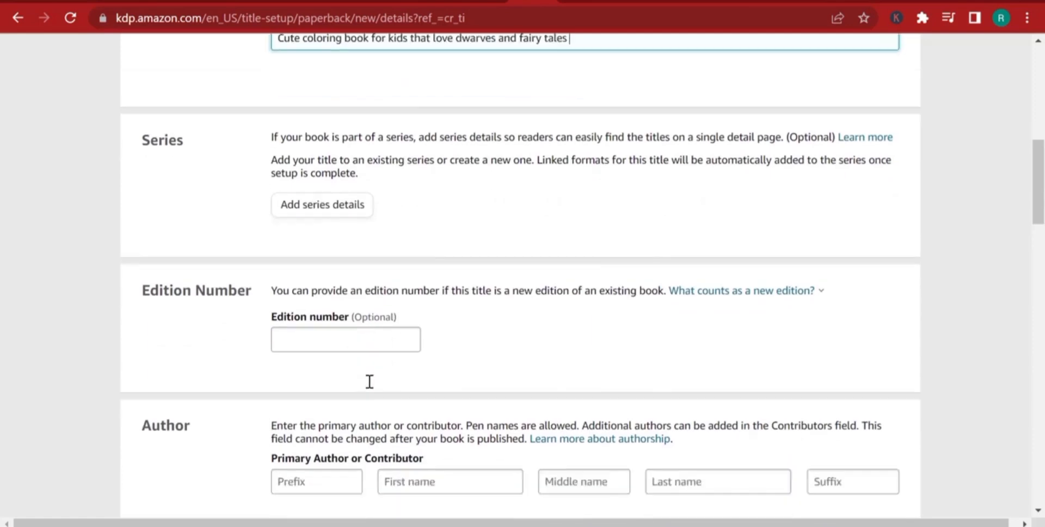
{"action": "scroll", "coordinate": [370, 382], "scroll_direction": "down", "scroll_amount": 1}
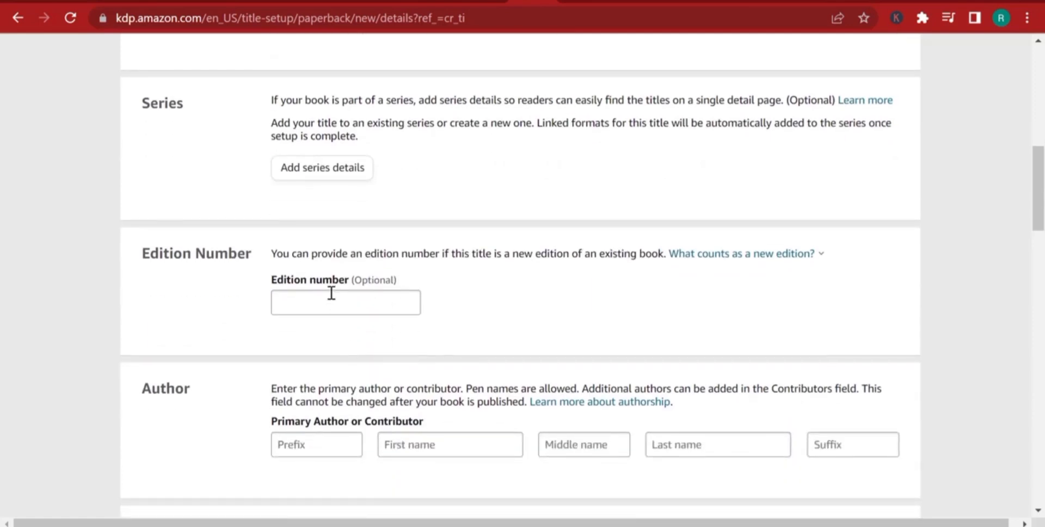
{"action": "scroll", "coordinate": [603, 453], "scroll_direction": "up", "scroll_amount": 12}
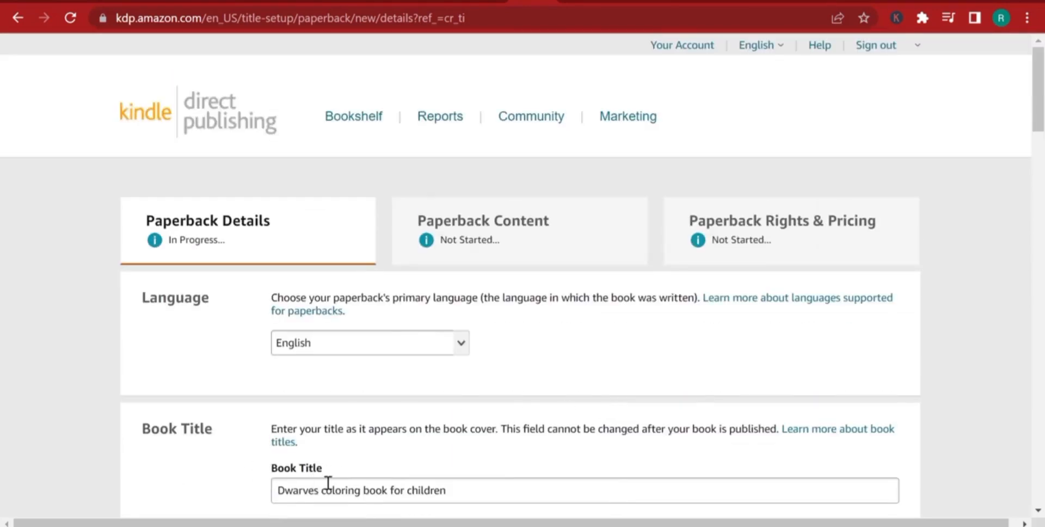
{"action": "scroll", "coordinate": [328, 484], "scroll_direction": "down", "scroll_amount": 6}
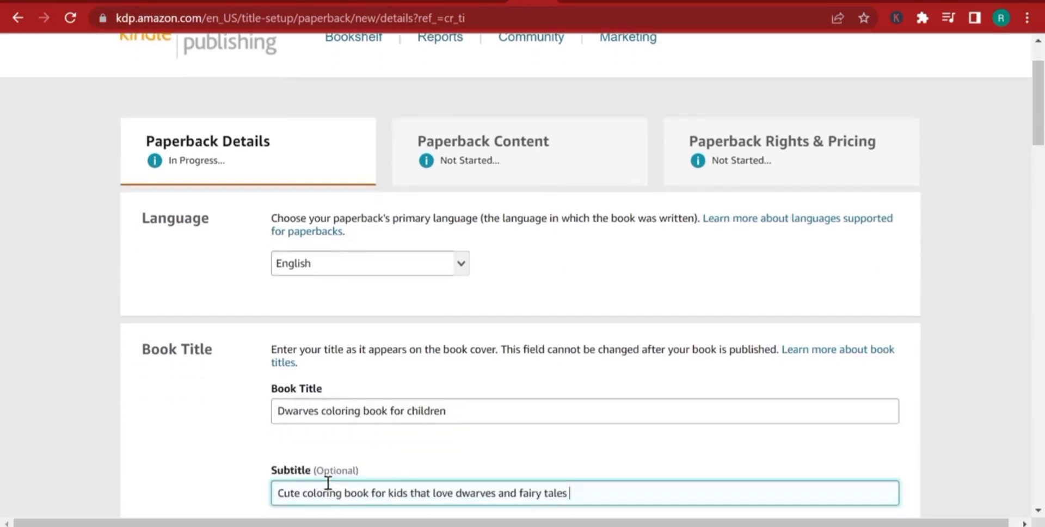
{"action": "scroll", "coordinate": [327, 308], "scroll_direction": "down", "scroll_amount": 5}
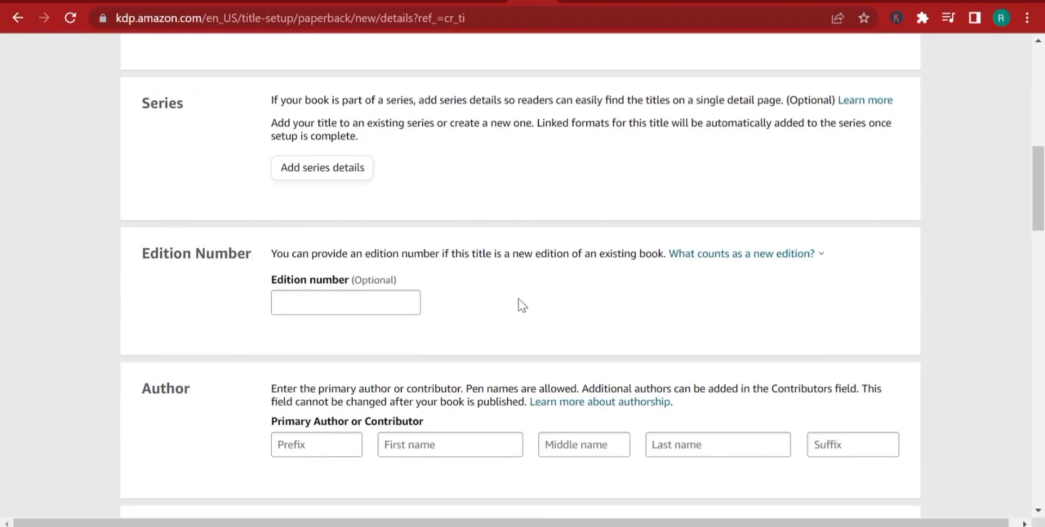
Enter "Independent" as the primary author's first name and "author" as the last name.
{"action": "left_click", "coordinate": [413, 436]}
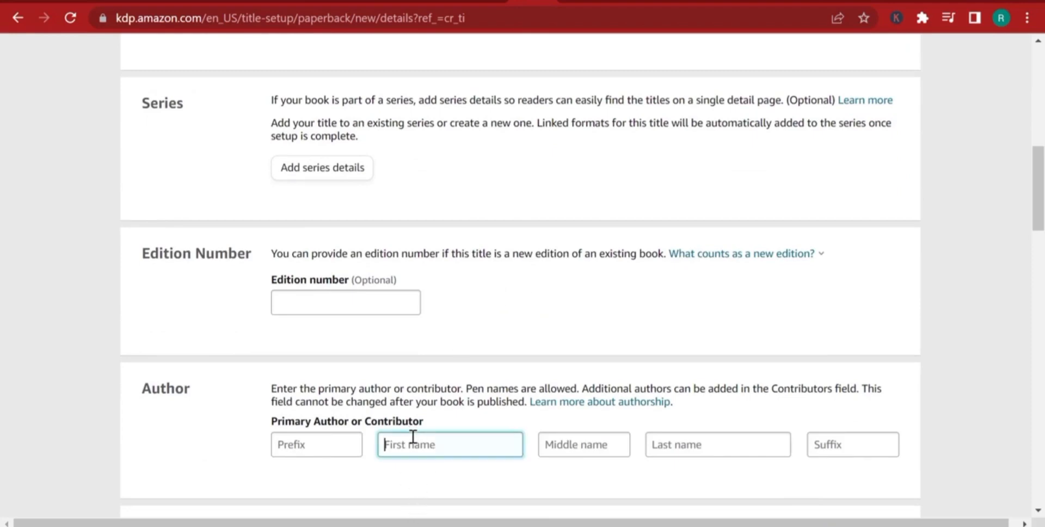
{"action": "type", "text": "Independent"}
{"action": "left_click", "coordinate": [695, 450]}
{"action": "type", "text": "author"}
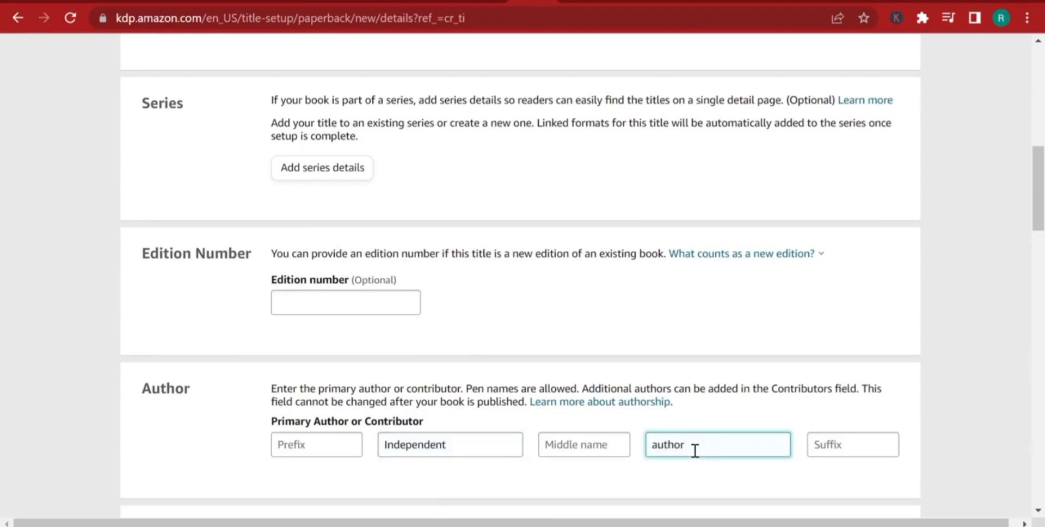
Replace the primary author's first and last name with a different pen name.
{"action": "double_click", "coordinate": [442, 445]}
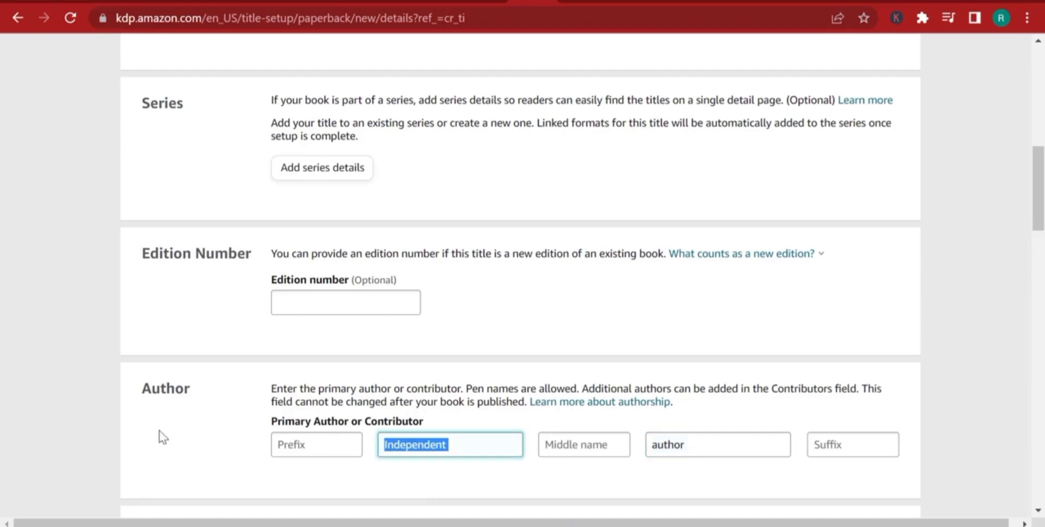
{"action": "type", "text": "Magician"}
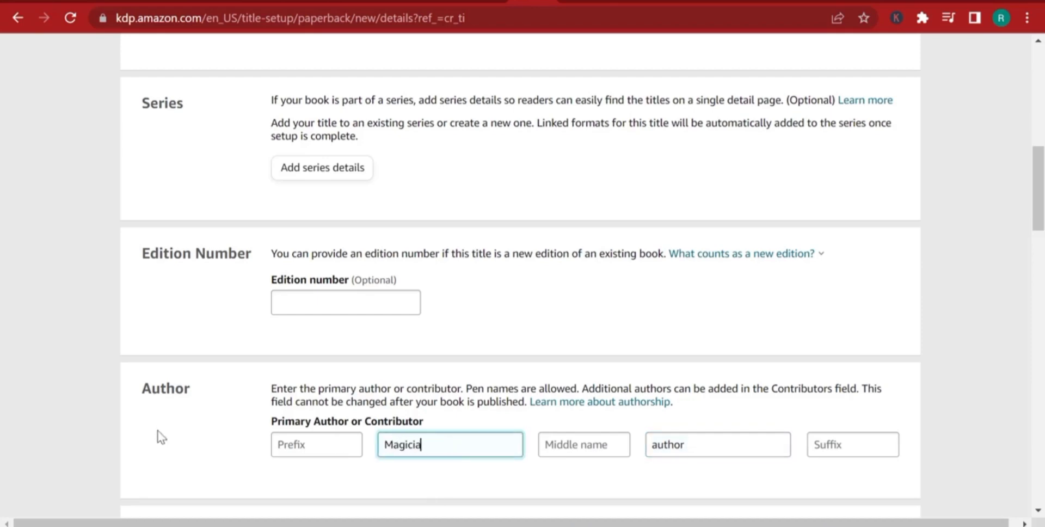
{"action": "double_click", "coordinate": [668, 444]}
{"action": "type", "text": "king"}
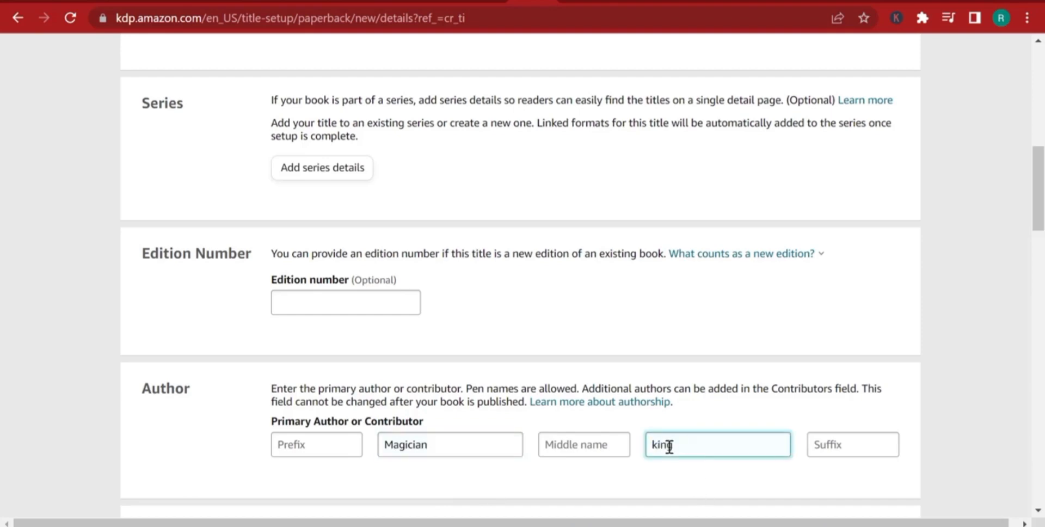
Copy the three-line book description from the Notepad notes into the Description editor of the paperback details form.
{"action": "scroll", "coordinate": [625, 429], "scroll_direction": "down", "scroll_amount": 5}
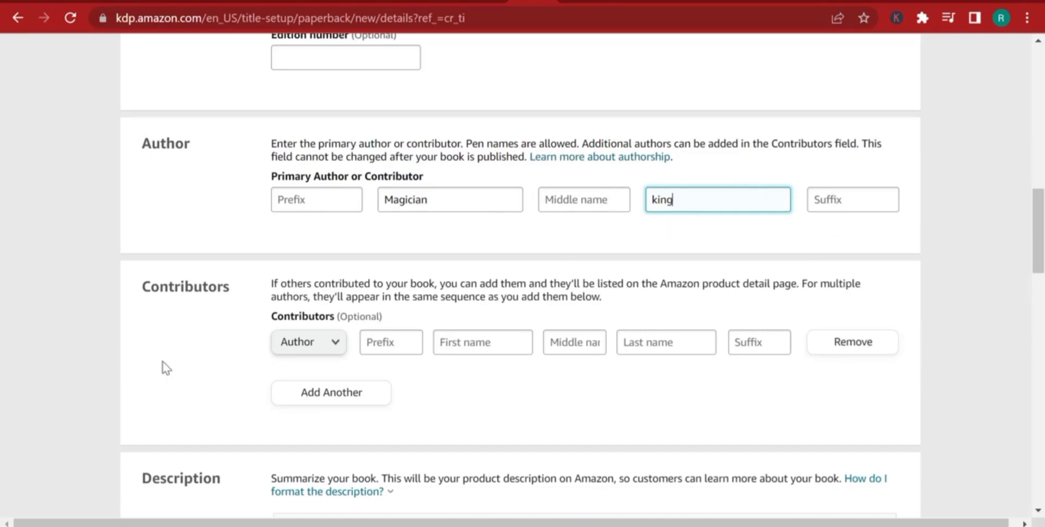
{"action": "scroll", "coordinate": [401, 326], "scroll_direction": "down", "scroll_amount": 3}
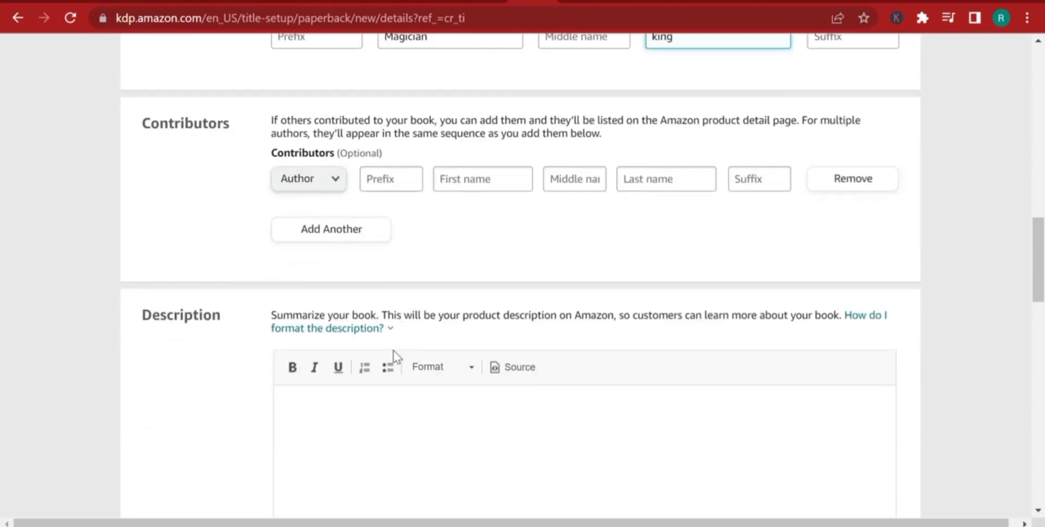
{"action": "key", "text": "alt+Tab"}
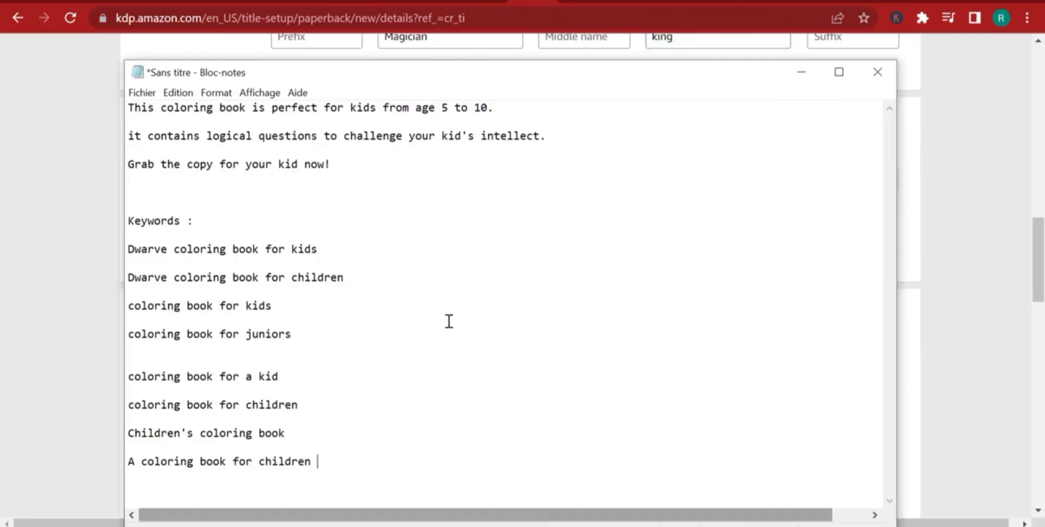
{"action": "left_click_drag", "start_coordinate": [364, 174], "coordinate": [119, 83]}
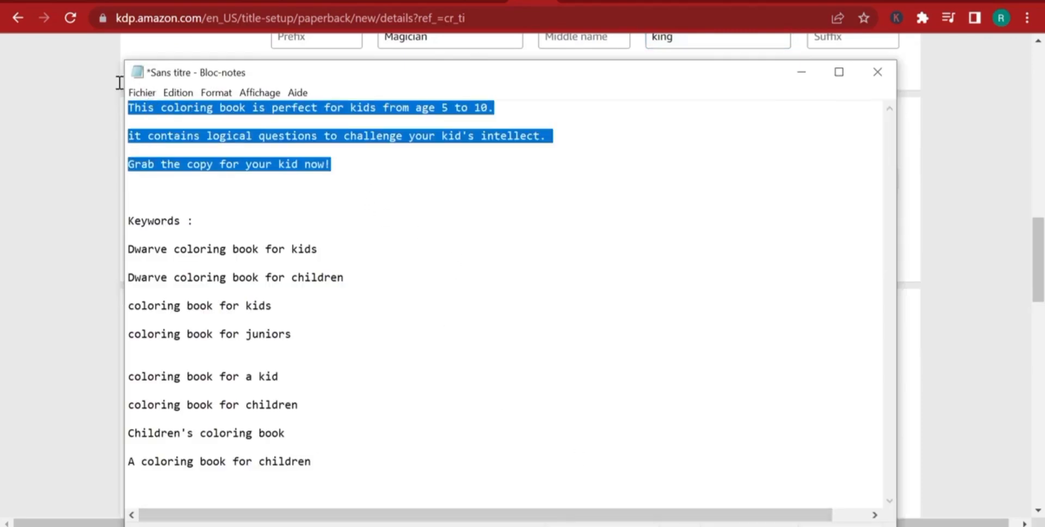
{"action": "right_click", "coordinate": [153, 113]}
{"action": "left_click", "coordinate": [227, 162]}
{"action": "key", "text": "alt+Tab"}
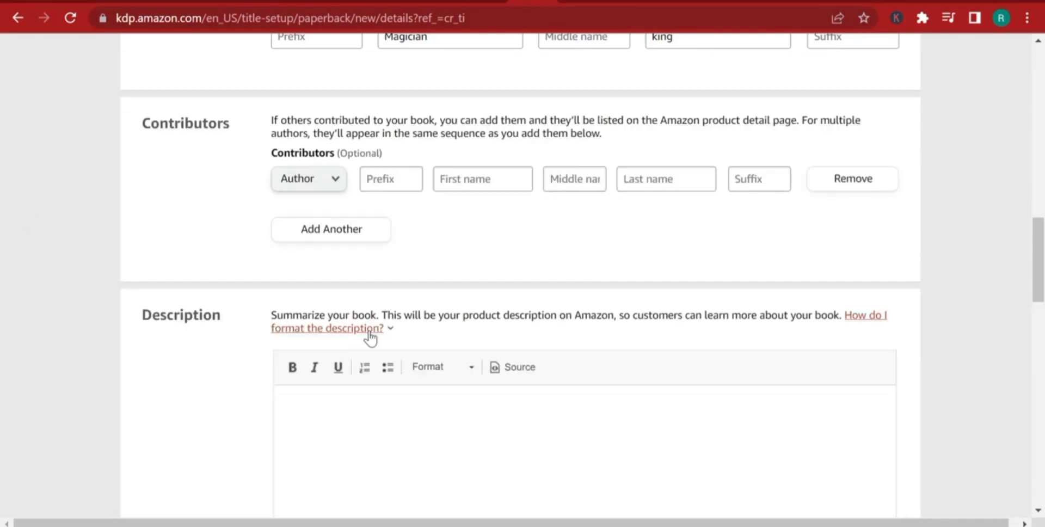
{"action": "right_click", "coordinate": [340, 405]}
{"action": "left_click", "coordinate": [394, 233]}
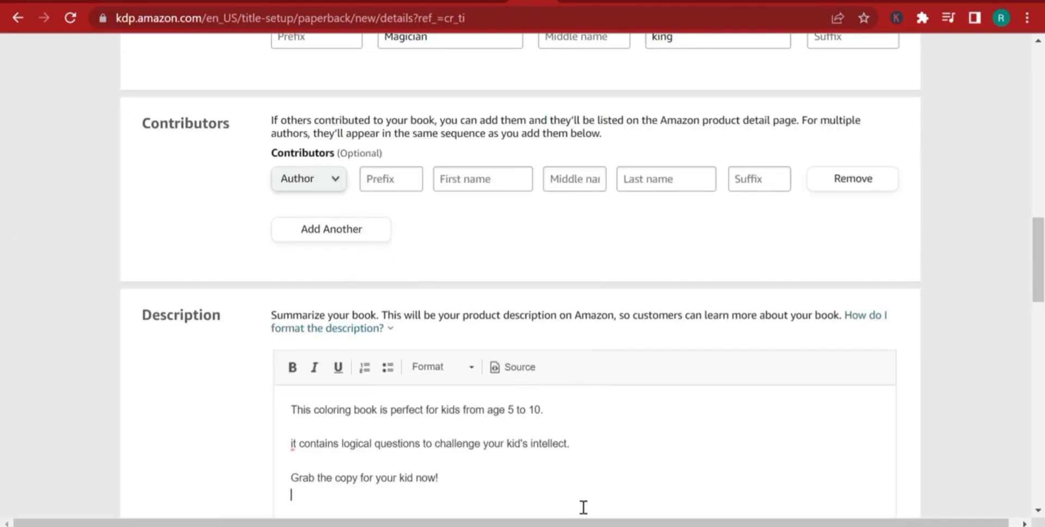
Capitalize the first word of the description's second sentence so it starts with "It".
{"action": "scroll", "coordinate": [566, 478], "scroll_direction": "down", "scroll_amount": 5}
{"action": "scroll", "coordinate": [585, 466], "scroll_direction": "up", "scroll_amount": 4}
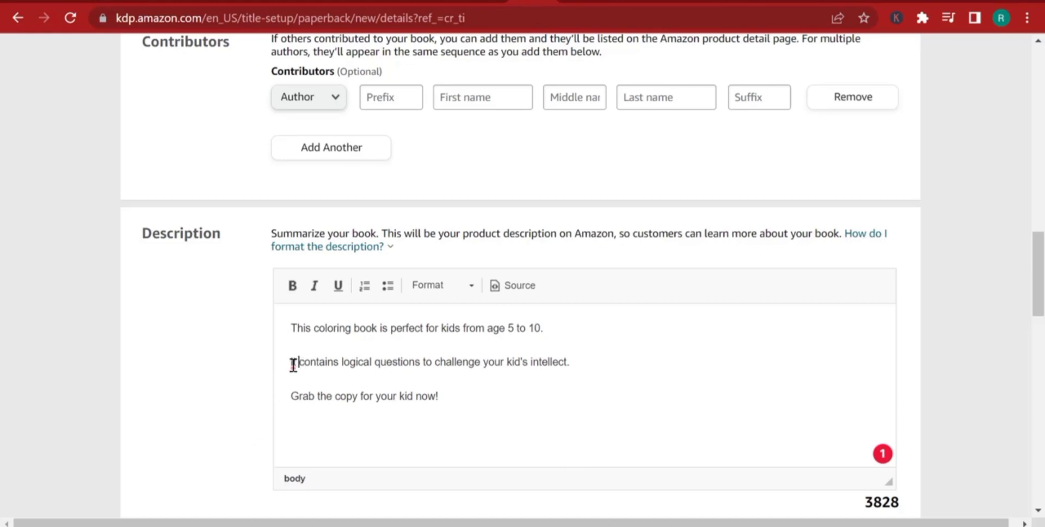
{"action": "mouse_move", "coordinate": [293, 363]}
{"action": "left_click", "coordinate": [301, 409]}
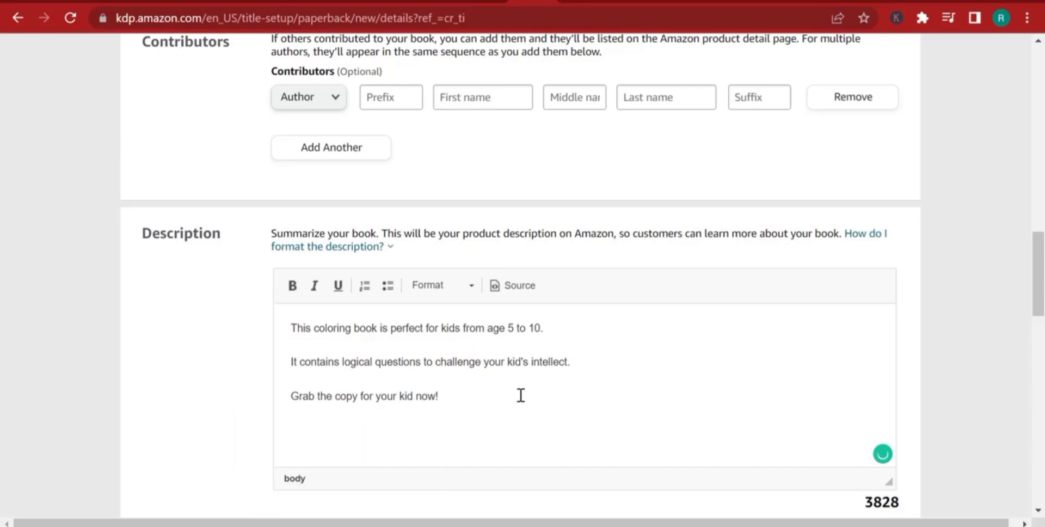
Switch to the Notepad notes and correct "Dwarve" to "Dwarves" in the first two keyword lines.
{"action": "scroll", "coordinate": [519, 393], "scroll_direction": "down", "scroll_amount": 5}
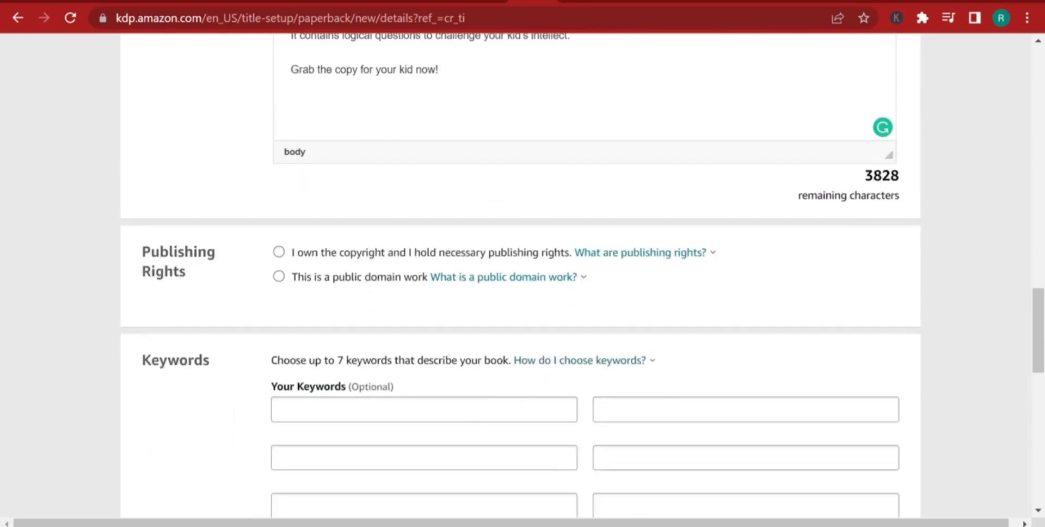
{"action": "key", "text": "alt+Tab"}
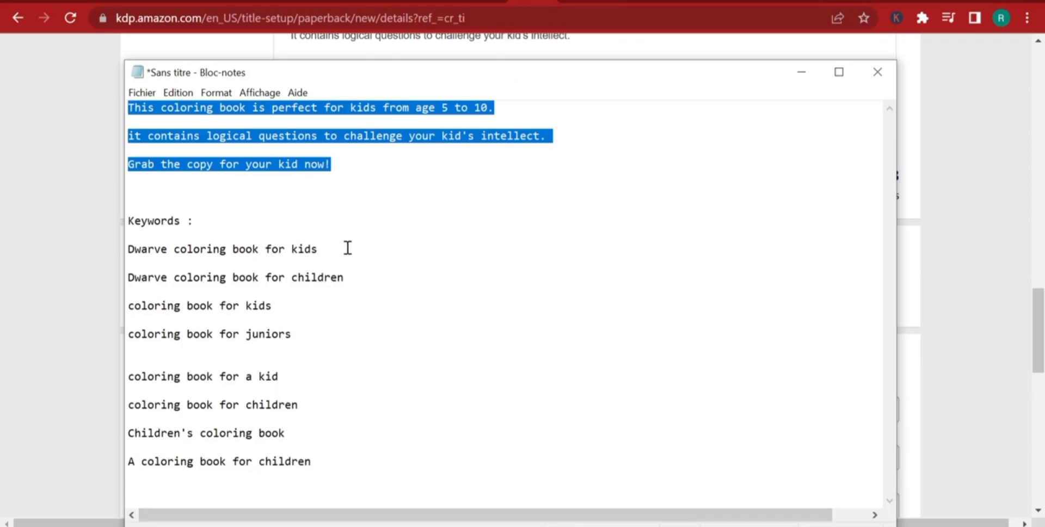
{"action": "left_click_drag", "start_coordinate": [344, 248], "coordinate": [154, 249]}
{"action": "left_click", "coordinate": [266, 257]}
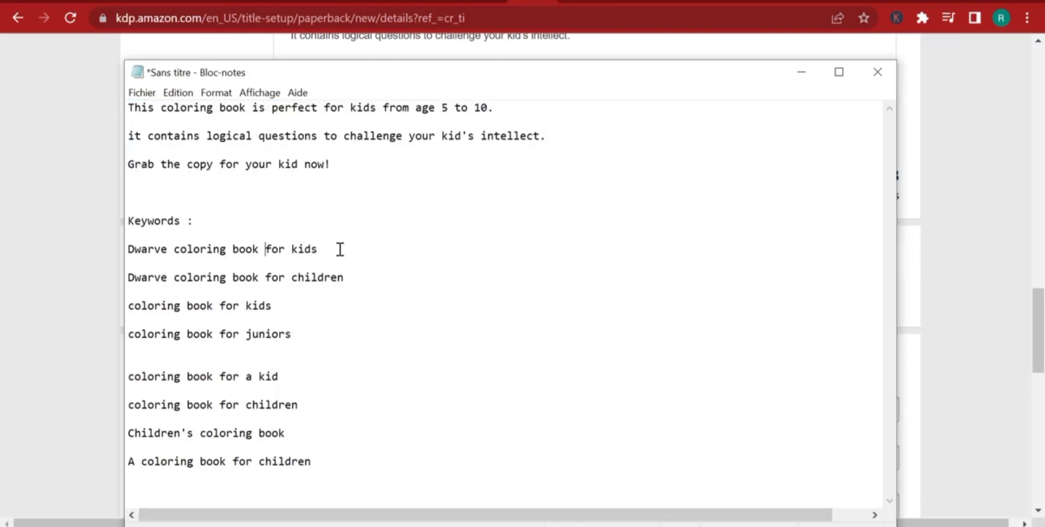
{"action": "left_click_drag", "start_coordinate": [339, 249], "coordinate": [51, 245]}
{"action": "right_click", "coordinate": [166, 246]}
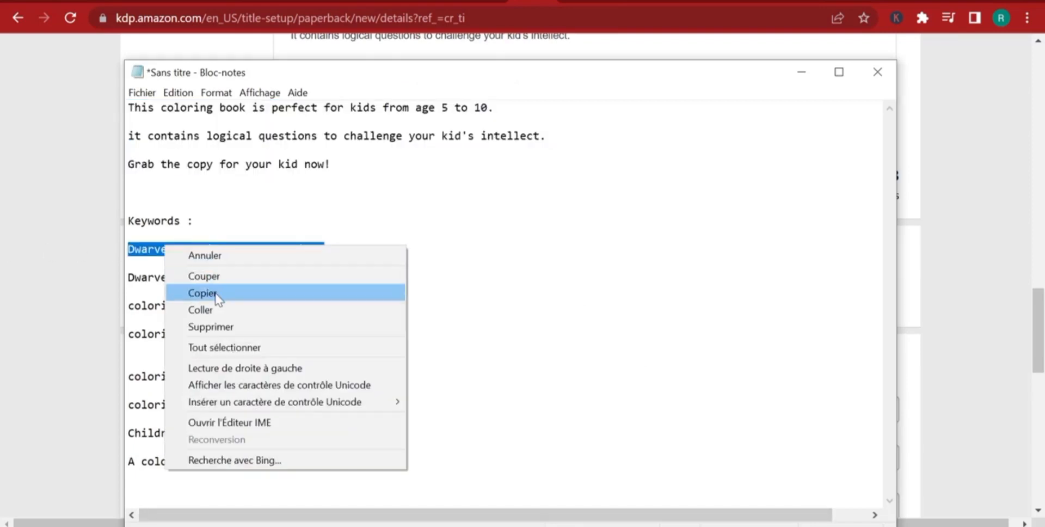
{"action": "left_click", "coordinate": [180, 292]}
{"action": "left_click", "coordinate": [169, 259]}
{"action": "type", "text": "s"}
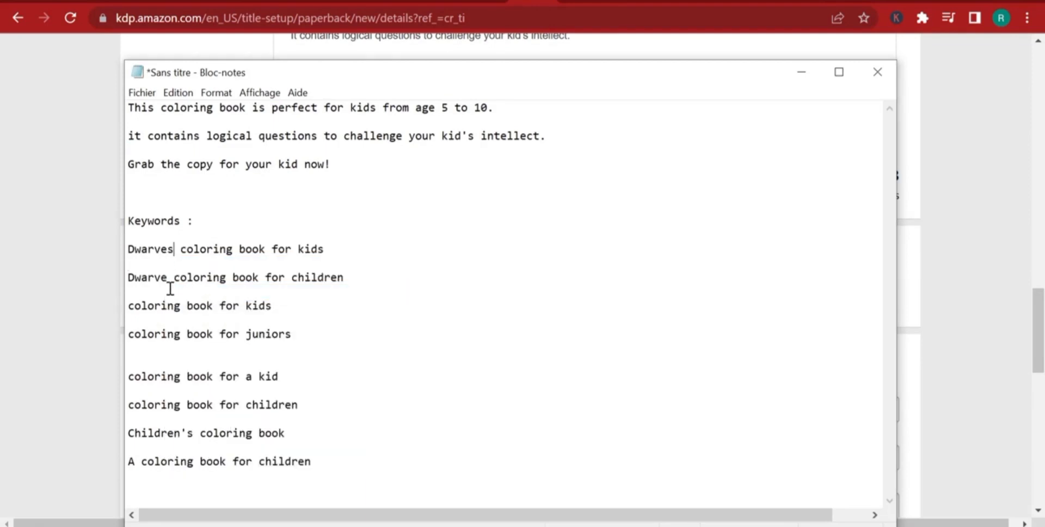
{"action": "left_click", "coordinate": [167, 279]}
{"action": "type", "text": "s"}
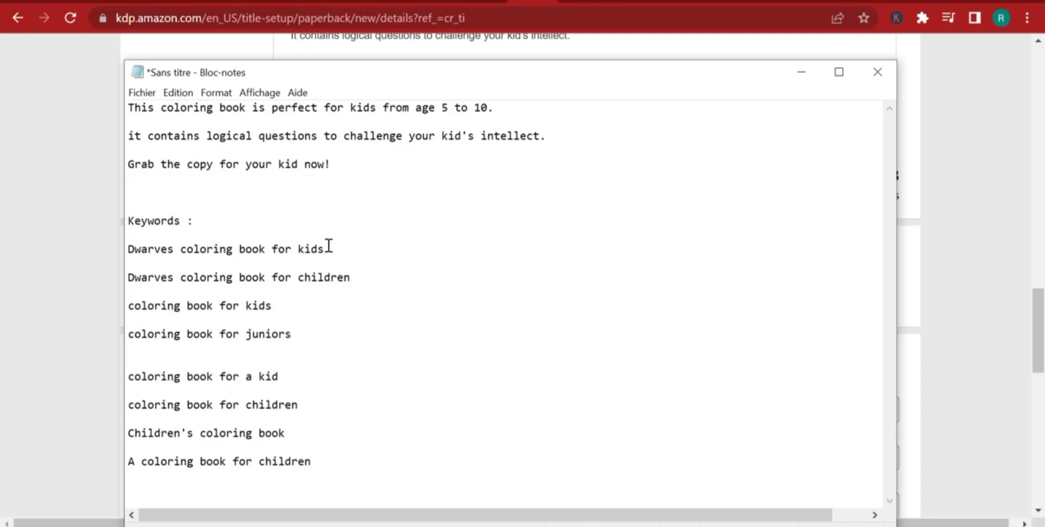
Copy "Dwarves coloring book for kids" from the notes into the form's first keyword box.
{"action": "left_click_drag", "start_coordinate": [337, 248], "coordinate": [11, 198]}
{"action": "left_click", "coordinate": [192, 248]}
{"action": "left_click_drag", "start_coordinate": [380, 249], "coordinate": [71, 256]}
{"action": "right_click", "coordinate": [186, 249]}
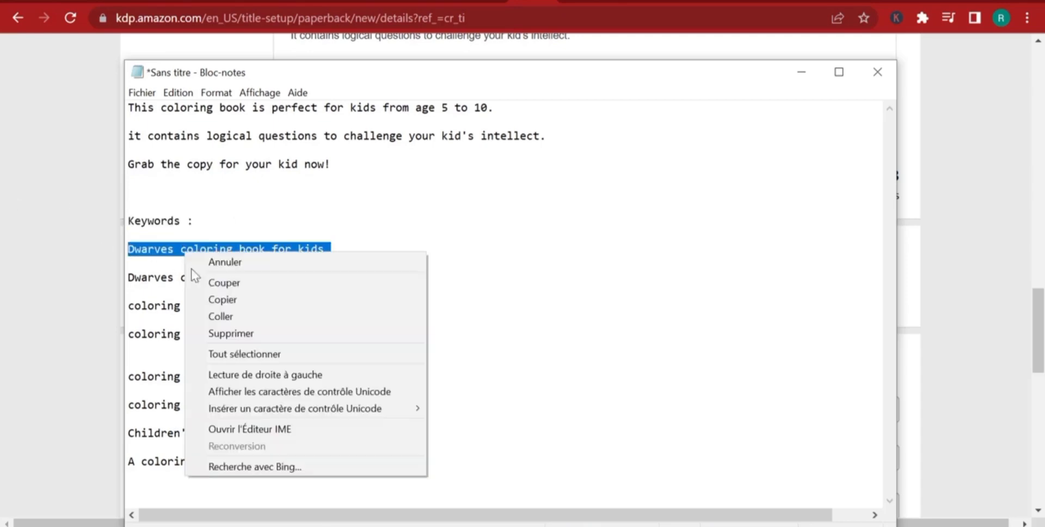
{"action": "left_click", "coordinate": [209, 300]}
{"action": "key", "text": "alt+Tab"}
{"action": "right_click", "coordinate": [363, 416]}
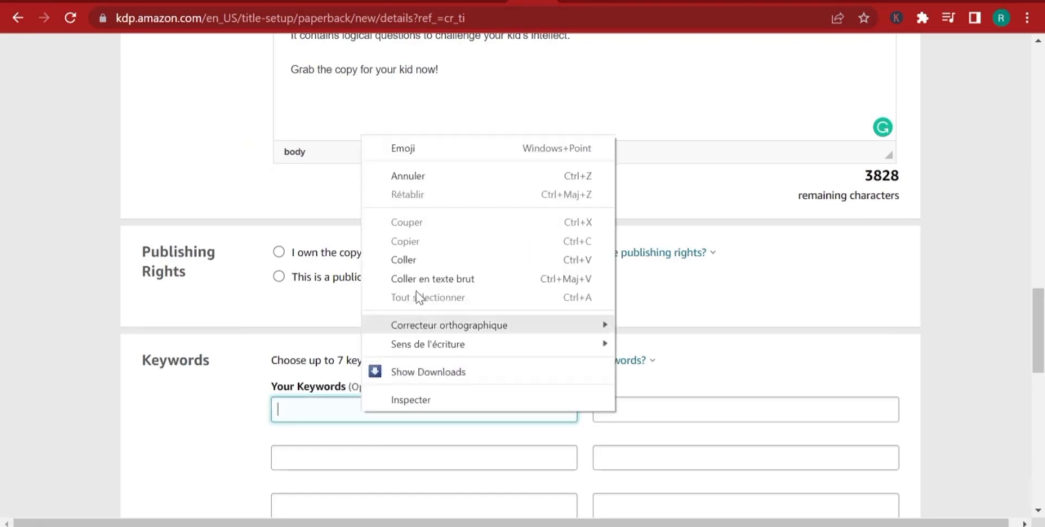
{"action": "left_click", "coordinate": [422, 256]}
Copy "Dwarves coloring book for children" from the notes into the second box of the first keyword column.
{"action": "key", "text": "alt+Tab"}
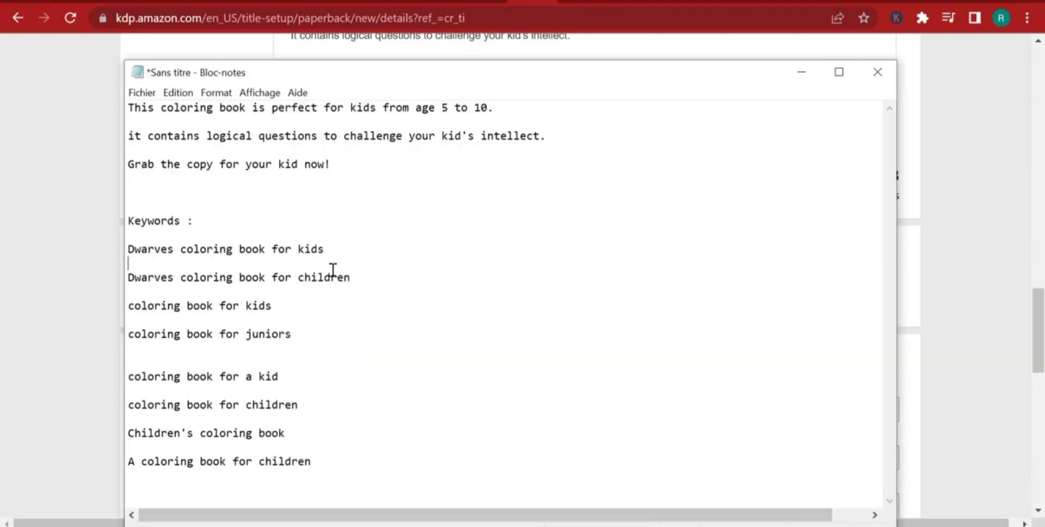
{"action": "left_click_drag", "start_coordinate": [357, 277], "coordinate": [124, 271]}
{"action": "right_click", "coordinate": [254, 283]}
{"action": "left_click", "coordinate": [316, 333]}
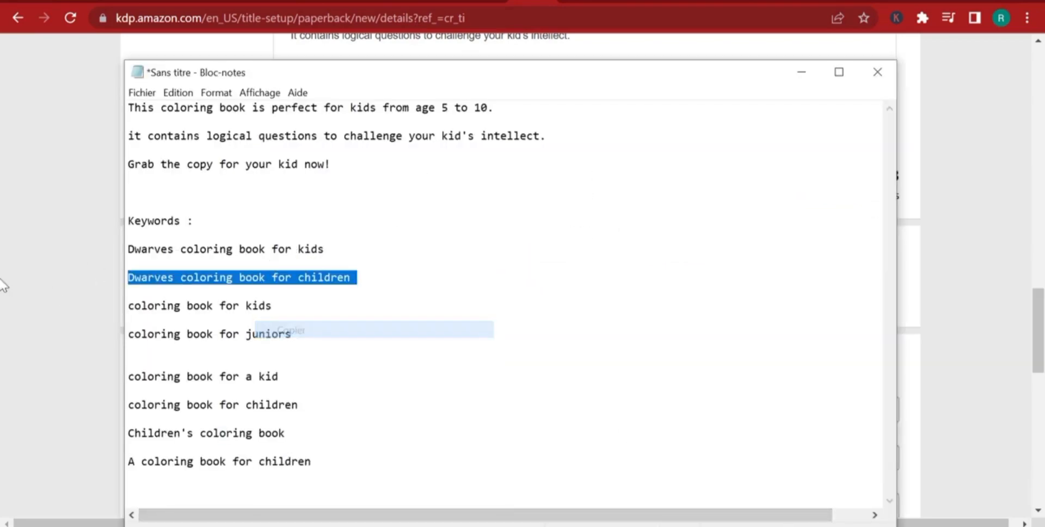
{"action": "key", "text": "alt+Tab"}
{"action": "right_click", "coordinate": [415, 452]}
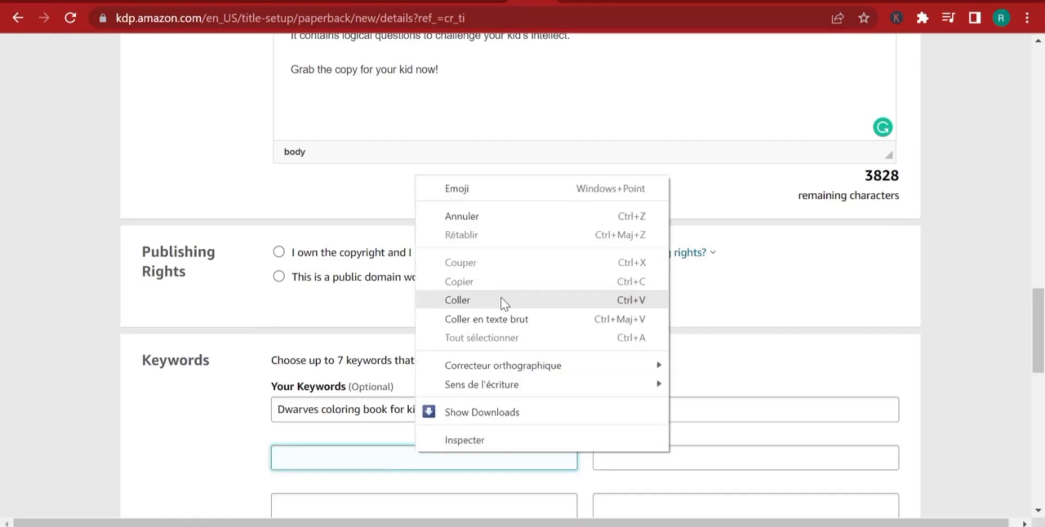
{"action": "left_click", "coordinate": [501, 298]}
Copy "coloring book for kids" from the notes into the third box of the first keyword column.
{"action": "scroll", "coordinate": [539, 413], "scroll_direction": "down", "scroll_amount": 2}
{"action": "key", "text": "alt+Tab"}
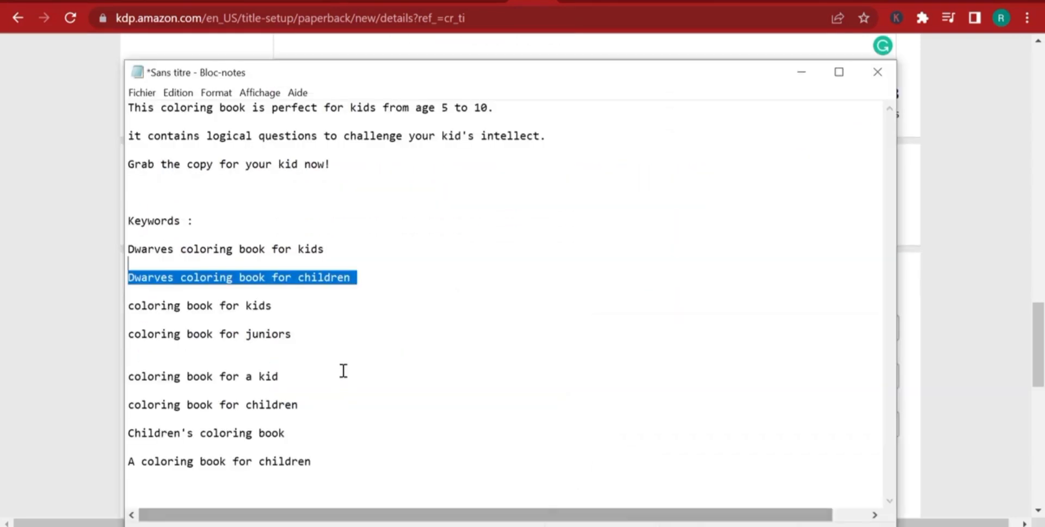
{"action": "left_click_drag", "start_coordinate": [285, 305], "coordinate": [100, 305]}
{"action": "left_click_drag", "start_coordinate": [278, 303], "coordinate": [155, 308]}
{"action": "right_click", "coordinate": [155, 308]}
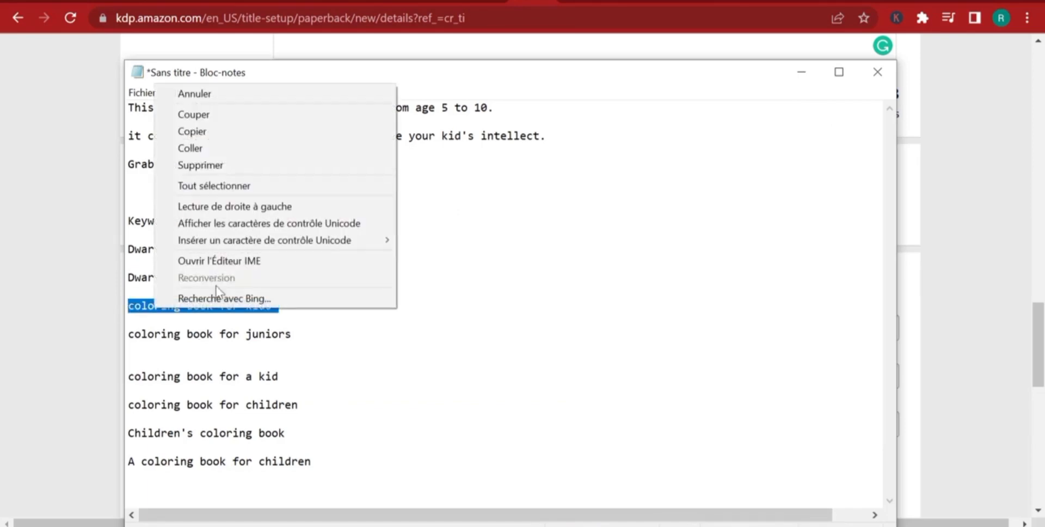
{"action": "left_click", "coordinate": [214, 131]}
{"action": "left_click", "coordinate": [75, 303]}
{"action": "left_click", "coordinate": [316, 421]}
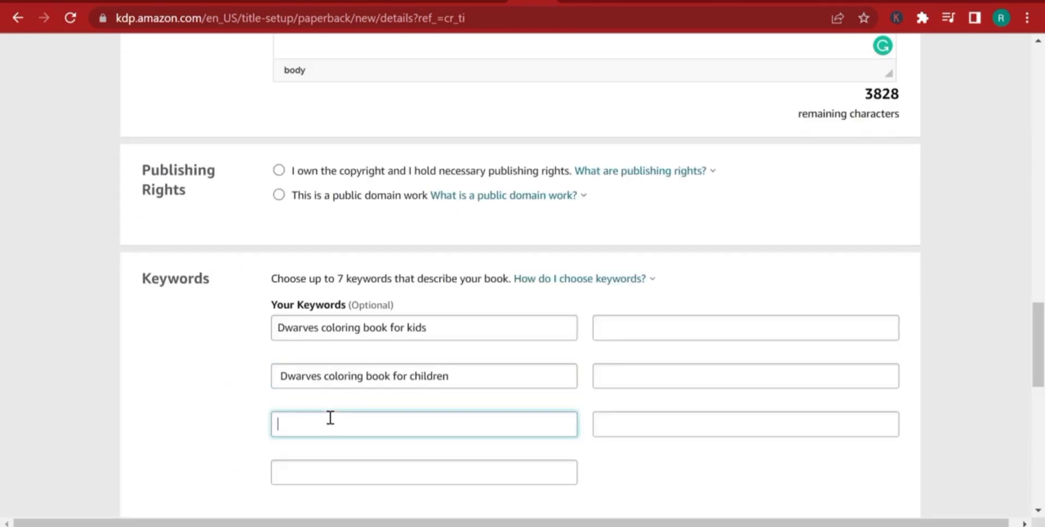
{"action": "right_click", "coordinate": [329, 420]}
{"action": "left_click", "coordinate": [401, 282]}
Copy "coloring book for juniors" from the notes into the fourth box of the first keyword column.
{"action": "key", "text": "alt+Tab"}
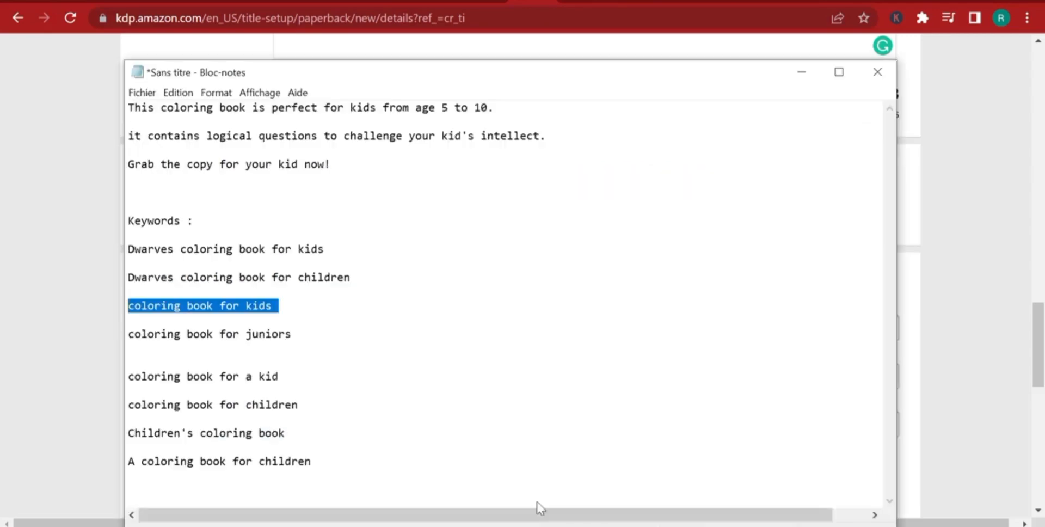
{"action": "left_click_drag", "start_coordinate": [292, 334], "coordinate": [185, 336]}
{"action": "right_click", "coordinate": [185, 337]}
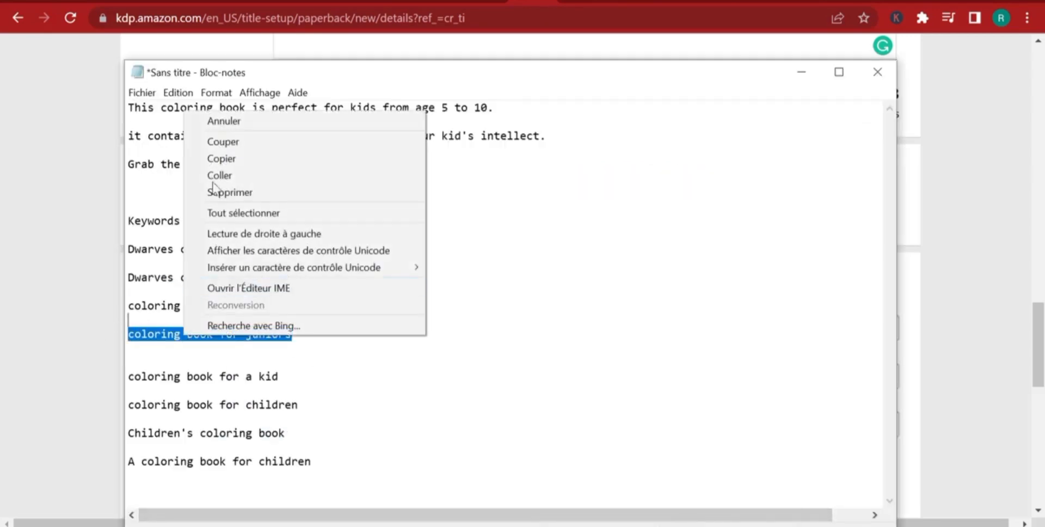
{"action": "left_click", "coordinate": [228, 159]}
{"action": "key", "text": "alt+Tab"}
{"action": "left_click", "coordinate": [415, 471]}
{"action": "right_click", "coordinate": [414, 470]}
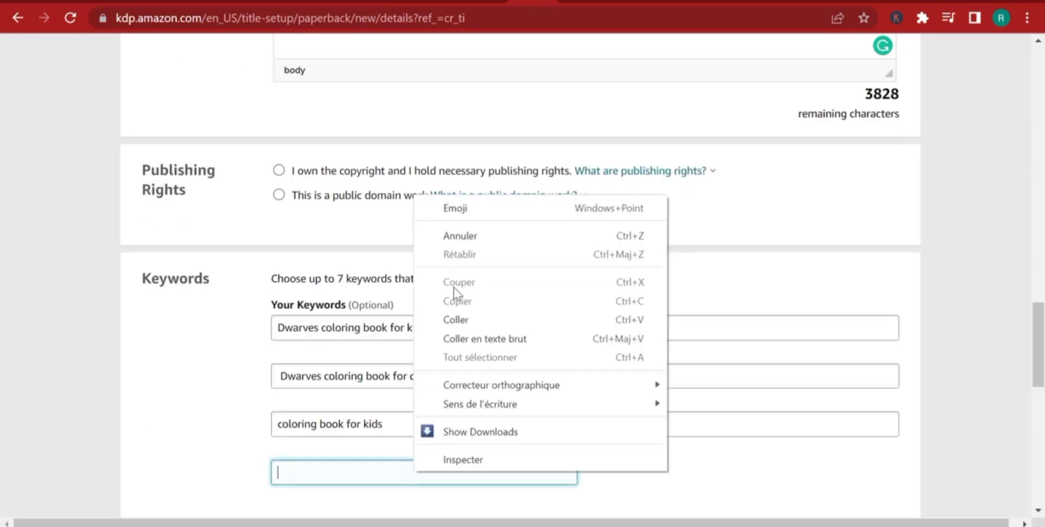
{"action": "left_click", "coordinate": [462, 319]}
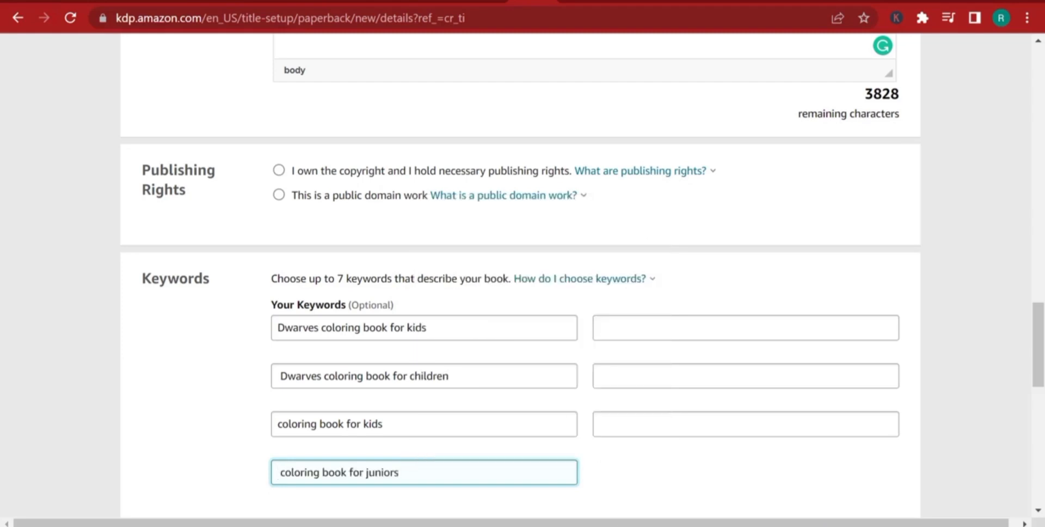
Copy "coloring book for a kid" from the notes into the first box of the second keyword column.
{"action": "key", "text": "alt+Tab"}
{"action": "left_click_drag", "start_coordinate": [303, 387], "coordinate": [112, 355]}
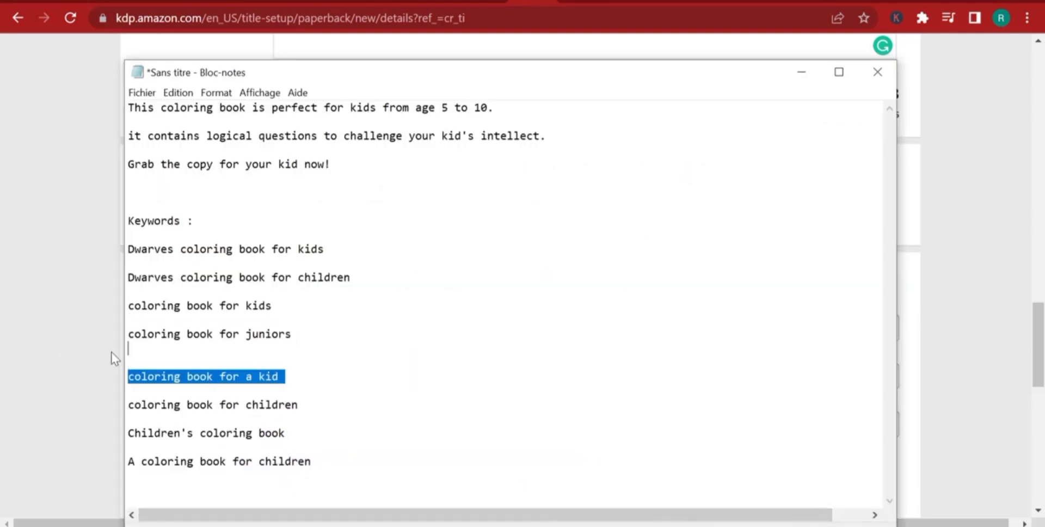
{"action": "right_click", "coordinate": [166, 374]}
{"action": "left_click", "coordinate": [163, 197]}
{"action": "left_click", "coordinate": [44, 249]}
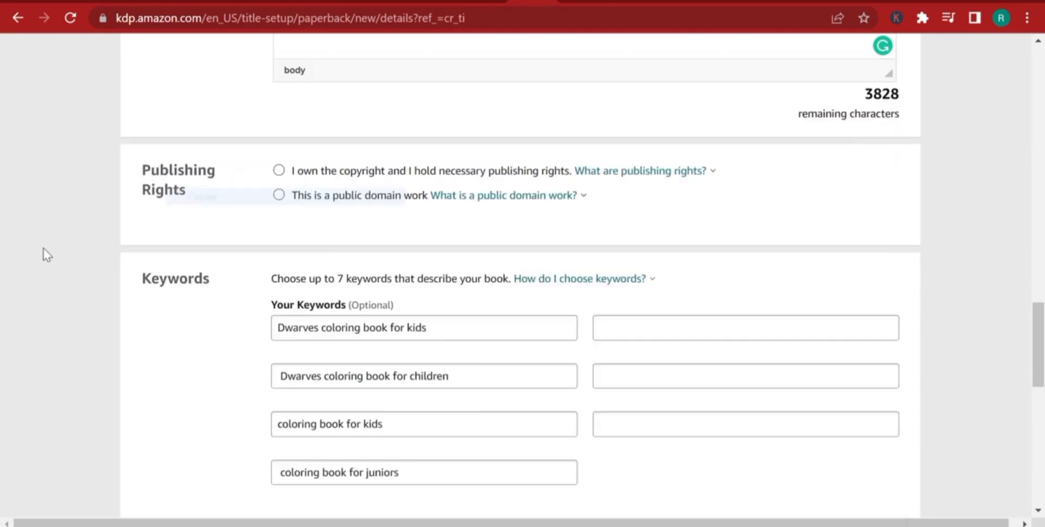
{"action": "right_click", "coordinate": [666, 324]}
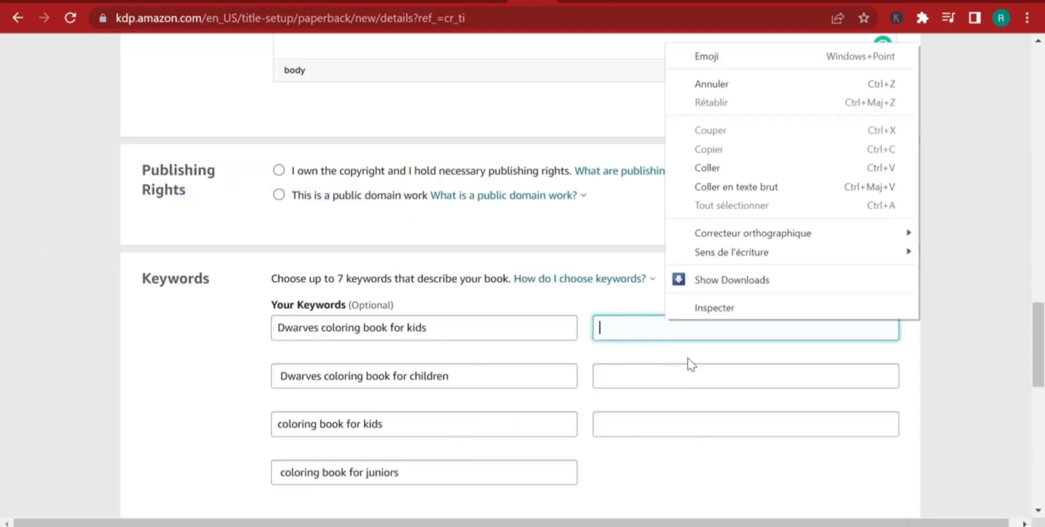
{"action": "left_click", "coordinate": [711, 165]}
Copy "coloring book for children" from the notes into the second box of the second keyword column.
{"action": "key", "text": "alt+Tab"}
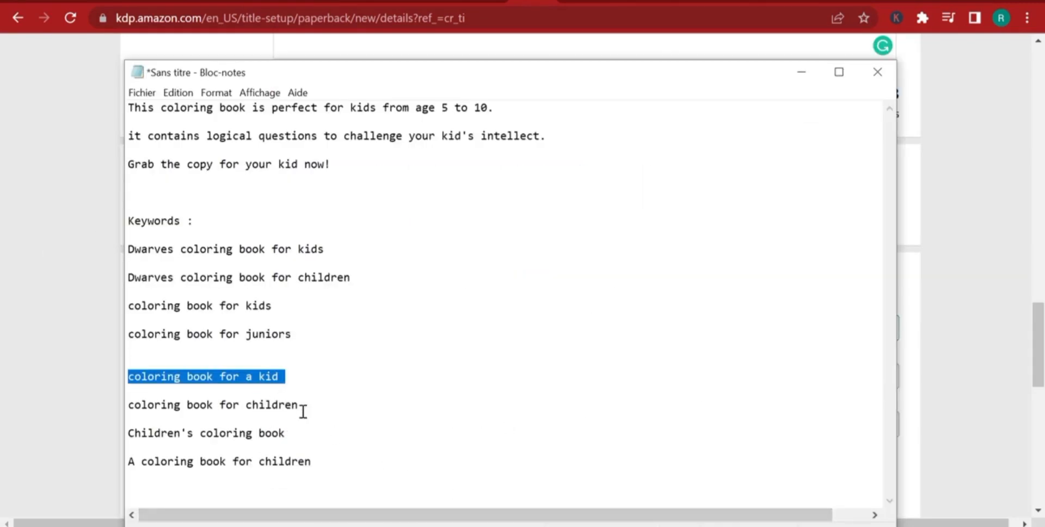
{"action": "left_click_drag", "start_coordinate": [301, 410], "coordinate": [117, 397]}
{"action": "right_click", "coordinate": [208, 409]}
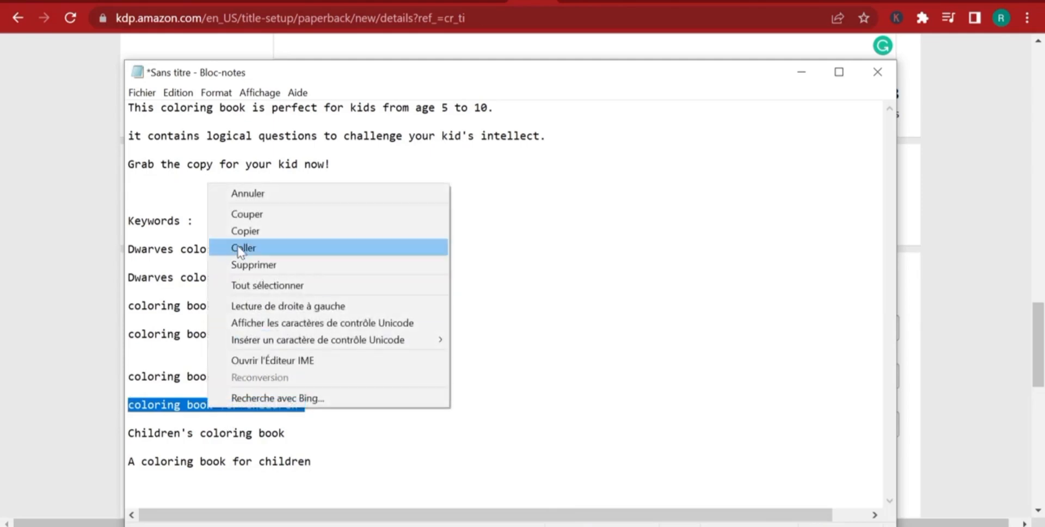
{"action": "left_click", "coordinate": [240, 229]}
{"action": "key", "text": "alt+Tab"}
{"action": "right_click", "coordinate": [738, 378]}
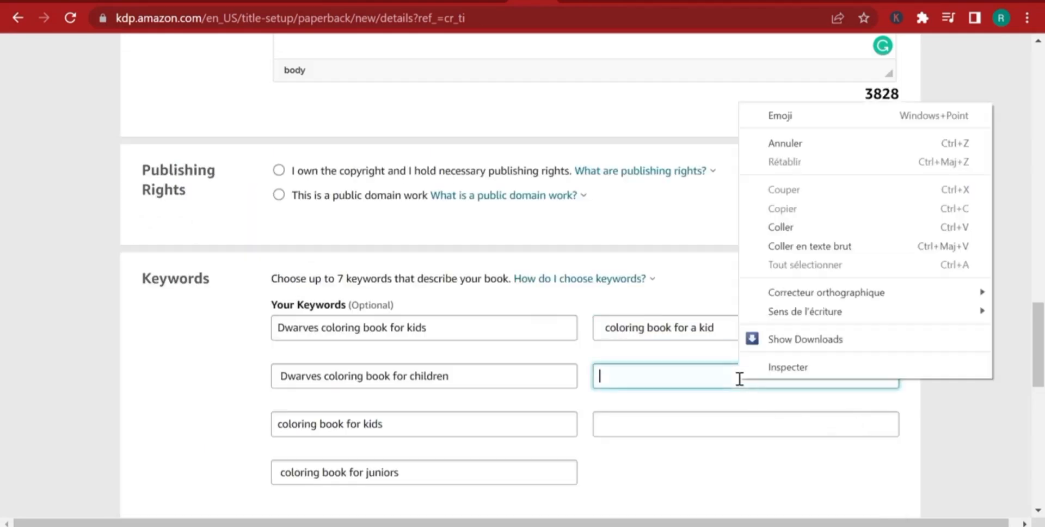
{"action": "left_click", "coordinate": [784, 216]}
Copy "Children's coloring book" from the notes into the third box of the second keyword column.
{"action": "key", "text": "alt+Tab"}
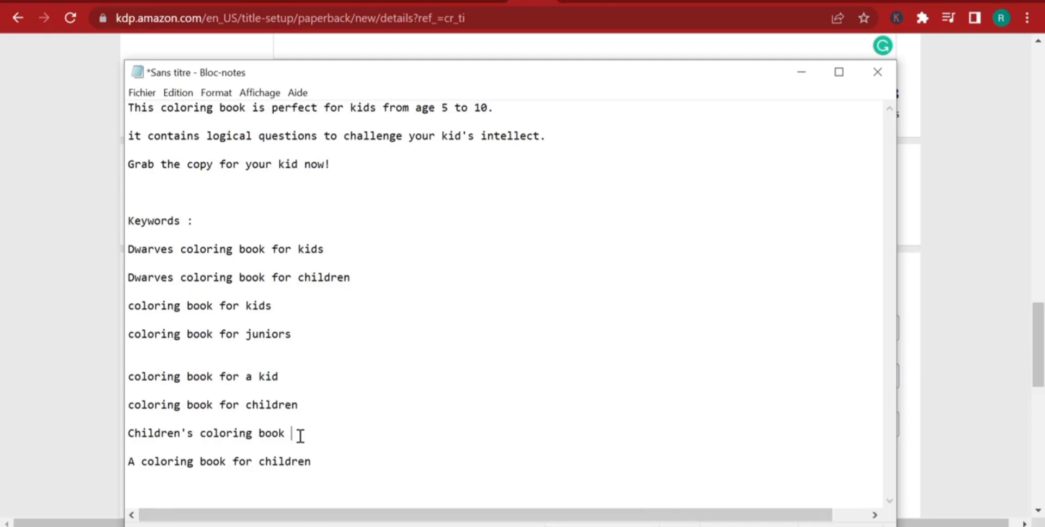
{"action": "left_click_drag", "start_coordinate": [299, 433], "coordinate": [125, 431]}
{"action": "right_click", "coordinate": [172, 434]}
{"action": "left_click", "coordinate": [251, 258]}
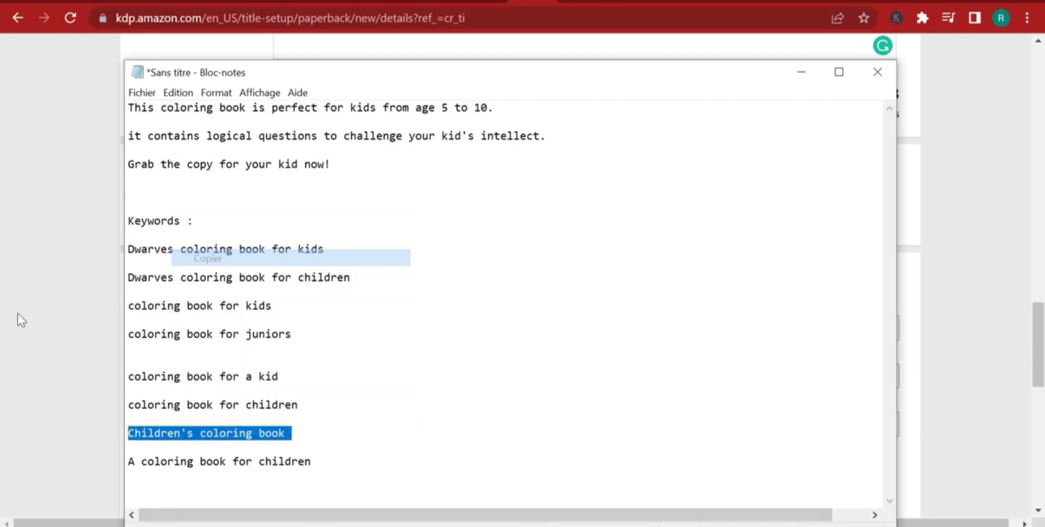
{"action": "left_click", "coordinate": [18, 312]}
{"action": "right_click", "coordinate": [732, 418]}
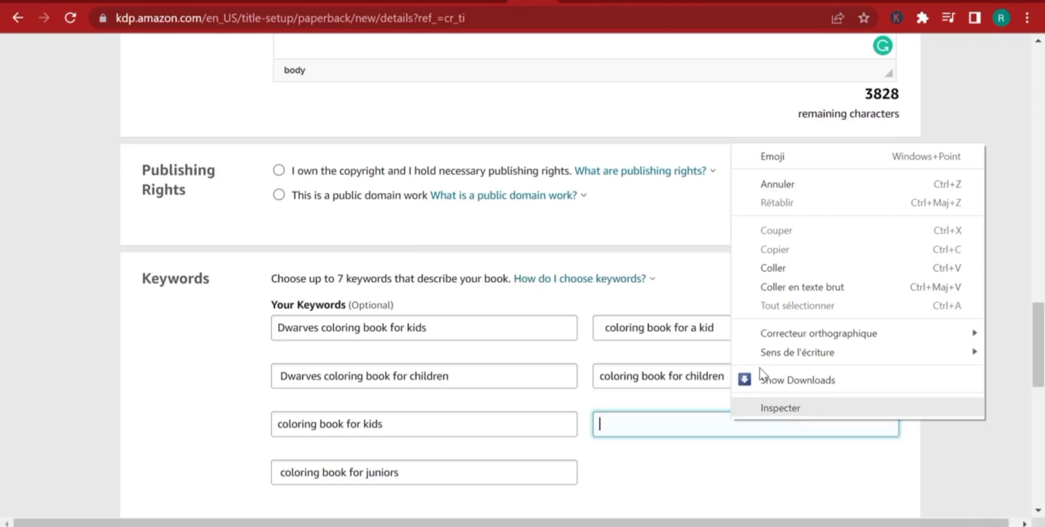
{"action": "left_click", "coordinate": [784, 287]}
Choose Juvenile Nonfiction > Activity Books as the book's browse category and save the selection.
{"action": "scroll", "coordinate": [768, 278], "scroll_direction": "down", "scroll_amount": 4}
{"action": "scroll", "coordinate": [711, 326], "scroll_direction": "down", "scroll_amount": 2}
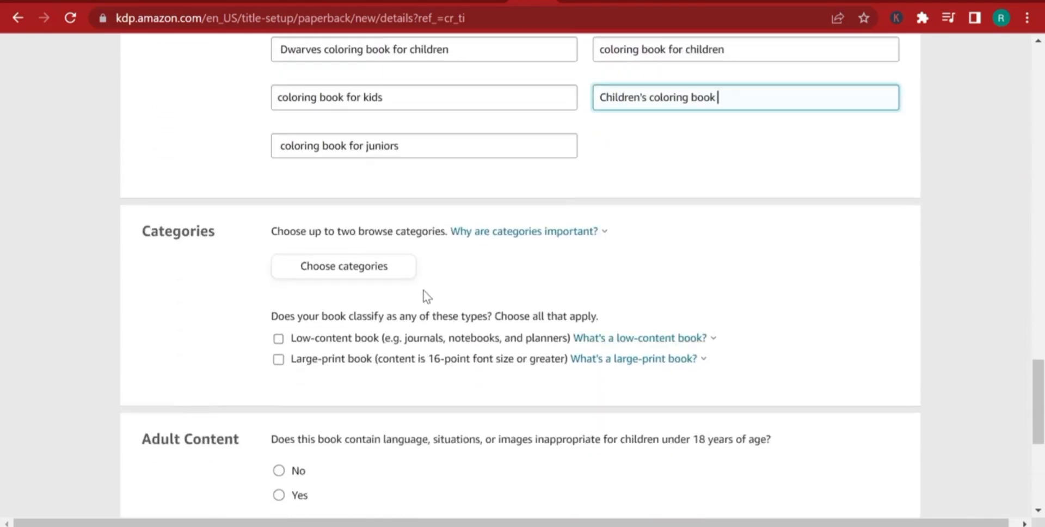
{"action": "left_click", "coordinate": [345, 270]}
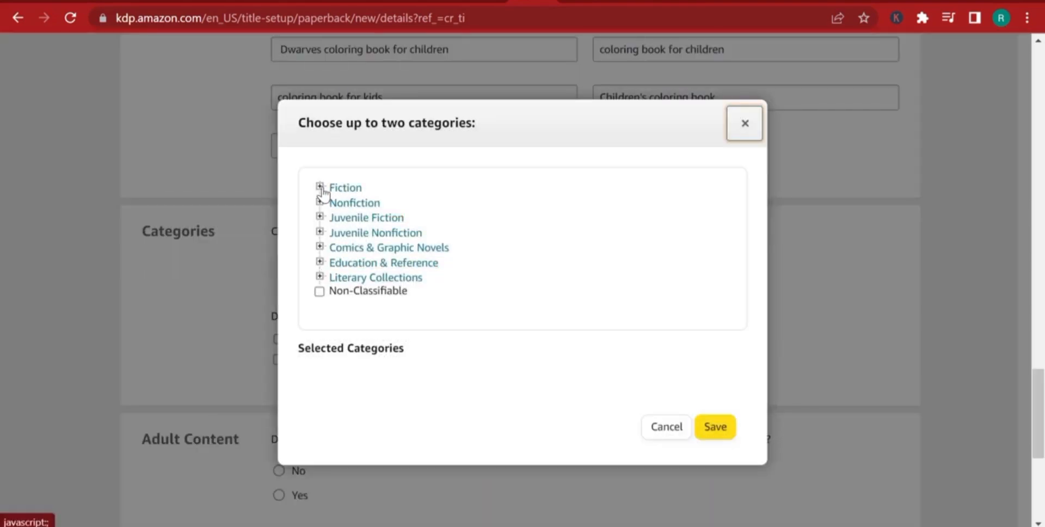
{"action": "left_click", "coordinate": [355, 234]}
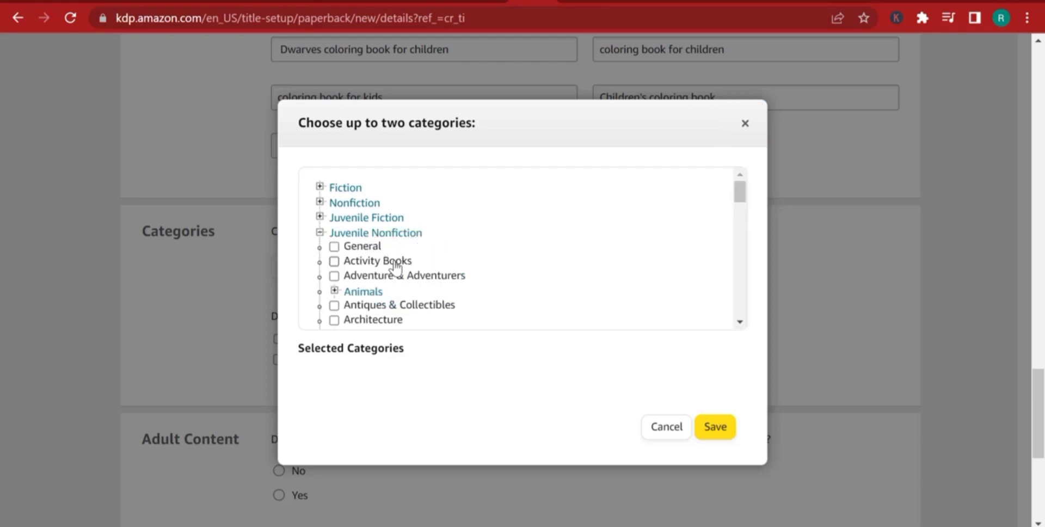
{"action": "left_click", "coordinate": [391, 263]}
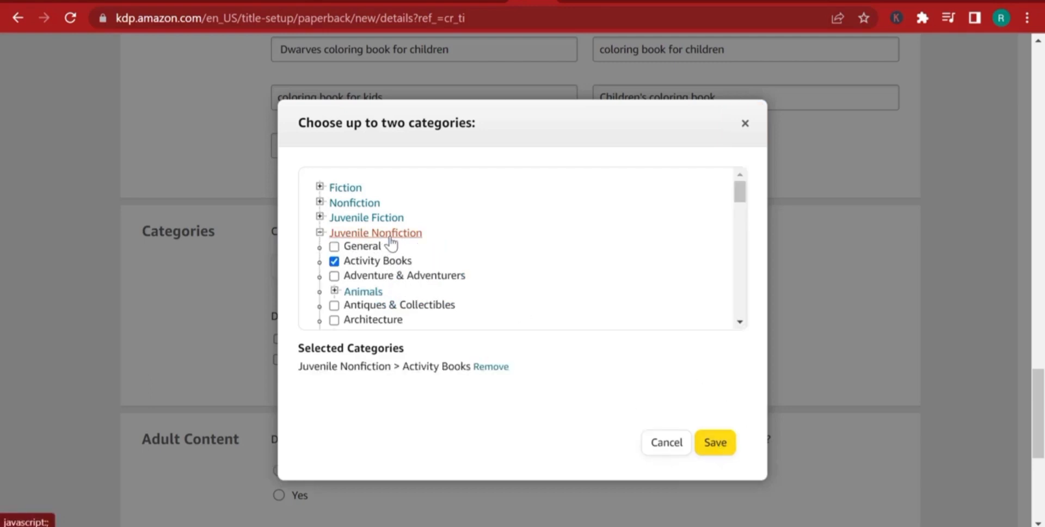
{"action": "left_click", "coordinate": [716, 453]}
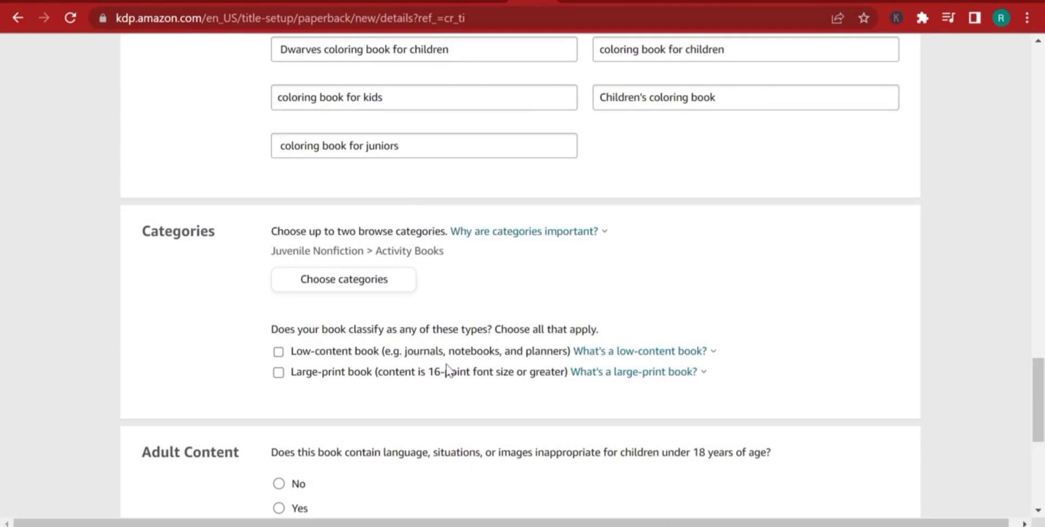
Answer No to the adult content question, then save the paperback details and continue.
{"action": "scroll", "coordinate": [455, 376], "scroll_direction": "down", "scroll_amount": 3}
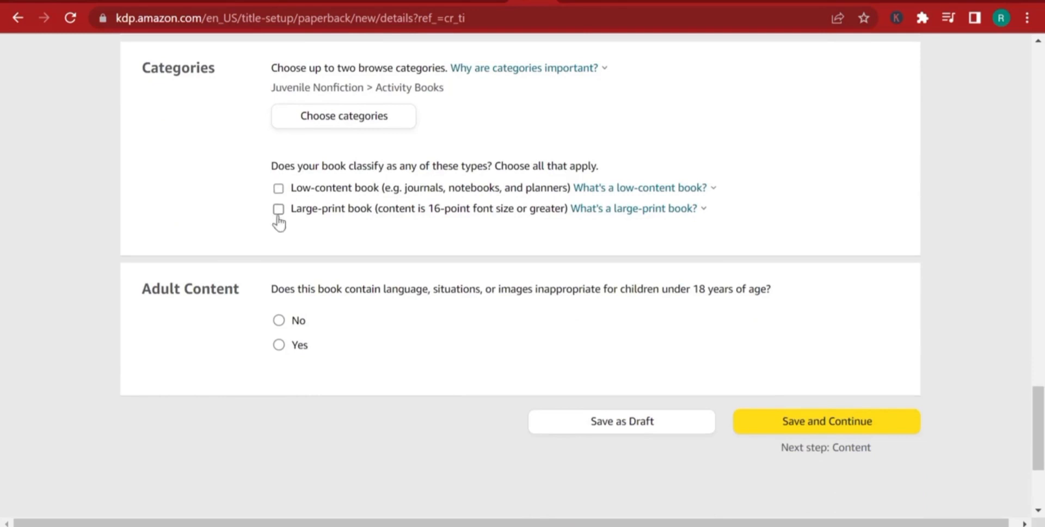
{"action": "left_click", "coordinate": [279, 320]}
{"action": "left_click", "coordinate": [850, 428]}
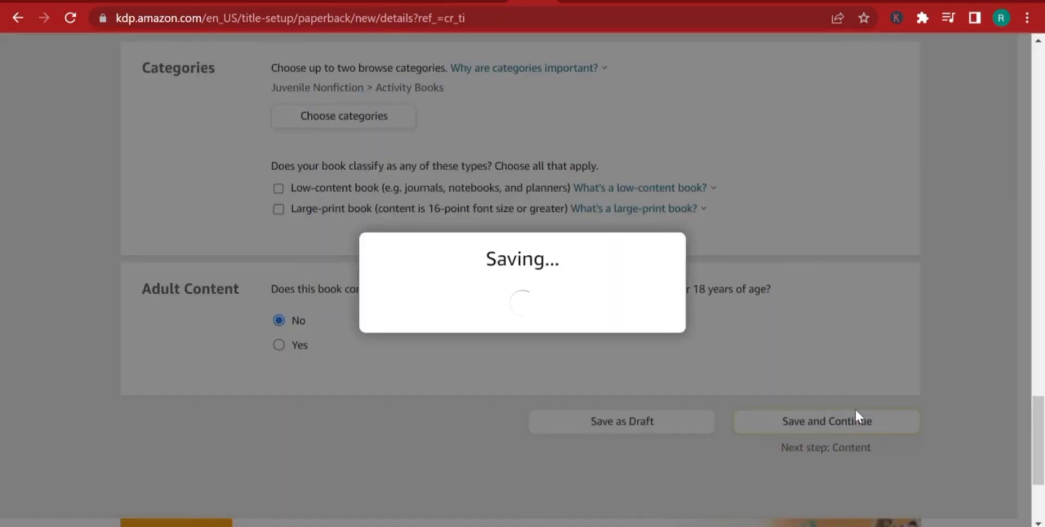
Check the selected browse category in the category chooser and save the selection again.
{"action": "scroll", "coordinate": [841, 405], "scroll_direction": "up", "scroll_amount": 1}
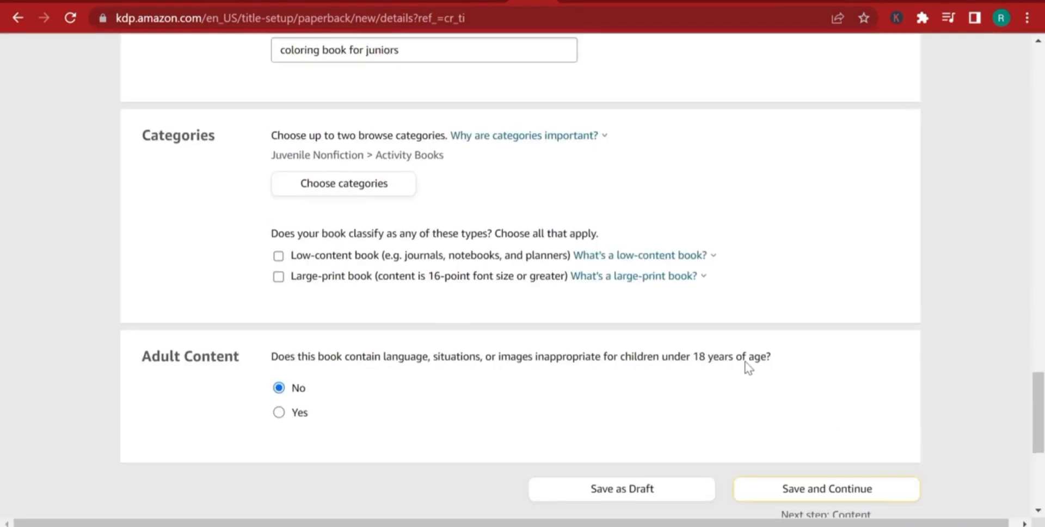
{"action": "scroll", "coordinate": [740, 368], "scroll_direction": "up", "scroll_amount": 3}
{"action": "scroll", "coordinate": [525, 420], "scroll_direction": "down", "scroll_amount": 1}
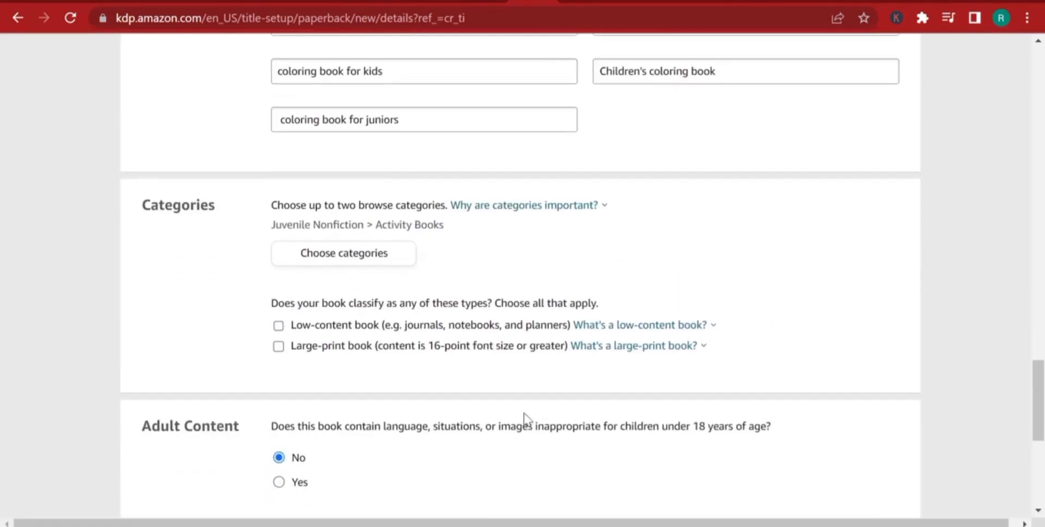
{"action": "left_click", "coordinate": [357, 264]}
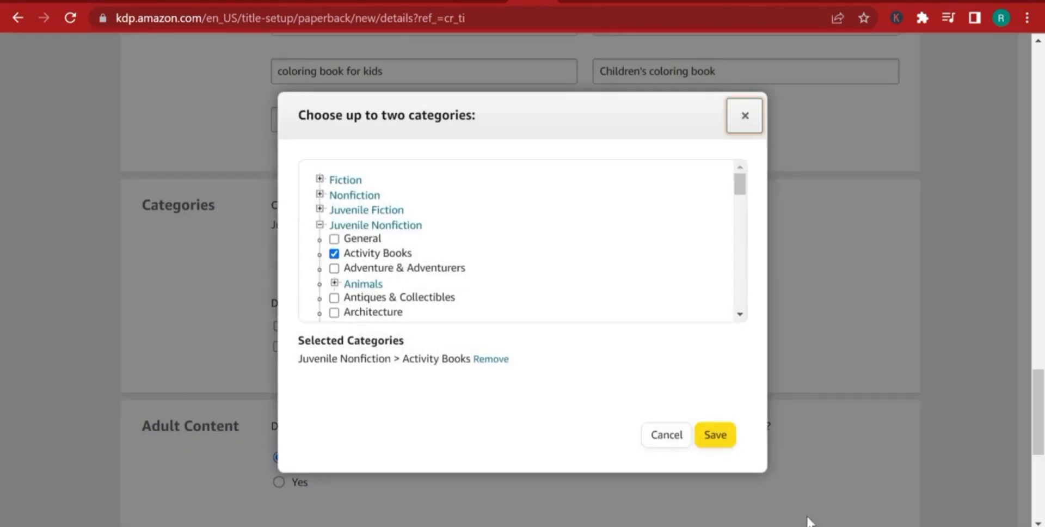
{"action": "left_click", "coordinate": [711, 438]}
Declare that you own the copyright and hold the necessary publishing rights, then save and continue to the paperback content.
{"action": "scroll", "coordinate": [707, 421], "scroll_direction": "up", "scroll_amount": 7}
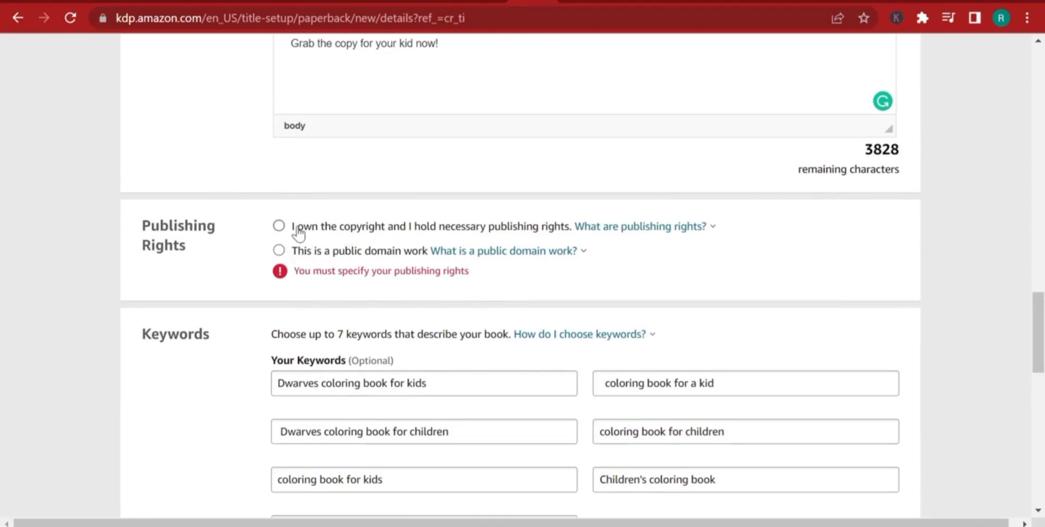
{"action": "left_click", "coordinate": [279, 226]}
{"action": "scroll", "coordinate": [427, 269], "scroll_direction": "down", "scroll_amount": 2}
{"action": "scroll", "coordinate": [432, 268], "scroll_direction": "down", "scroll_amount": 10}
{"action": "left_click", "coordinate": [826, 324]}
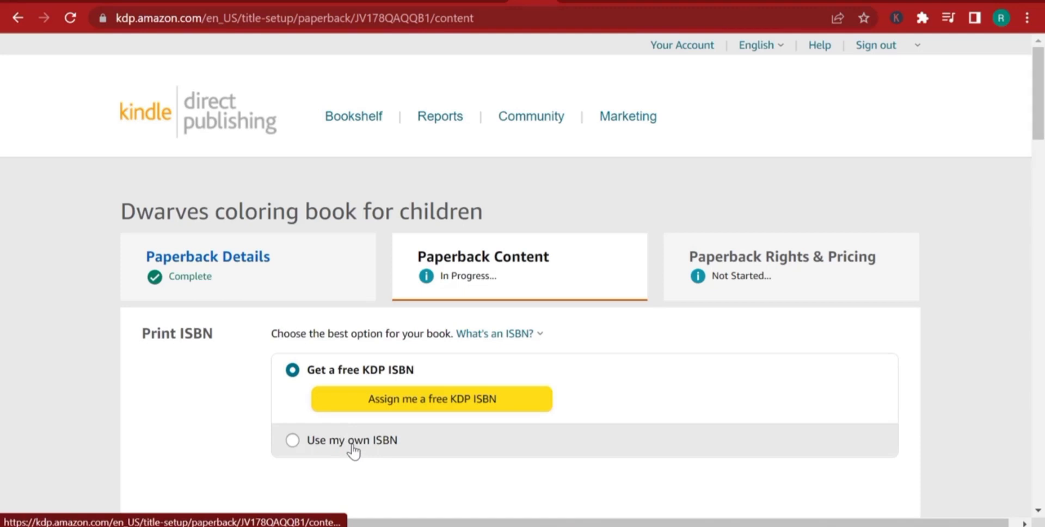
{"action": "left_click", "coordinate": [298, 442]}
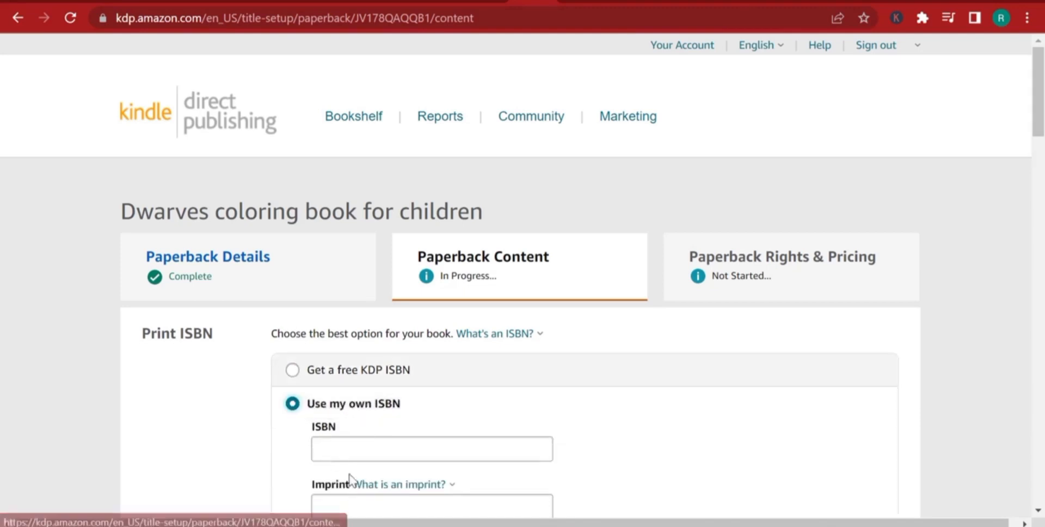
{"action": "scroll", "coordinate": [373, 438], "scroll_direction": "down", "scroll_amount": 2}
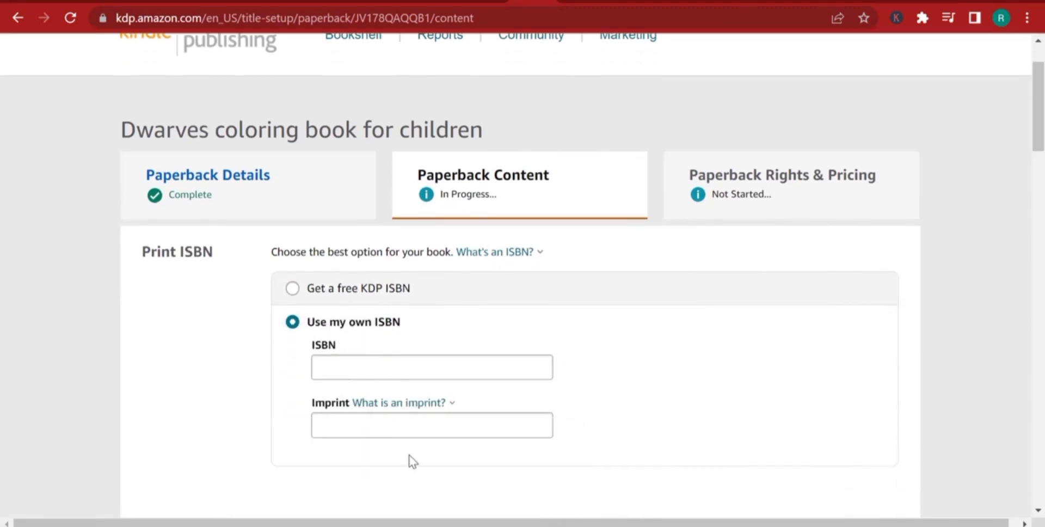
{"action": "left_click", "coordinate": [292, 287]}
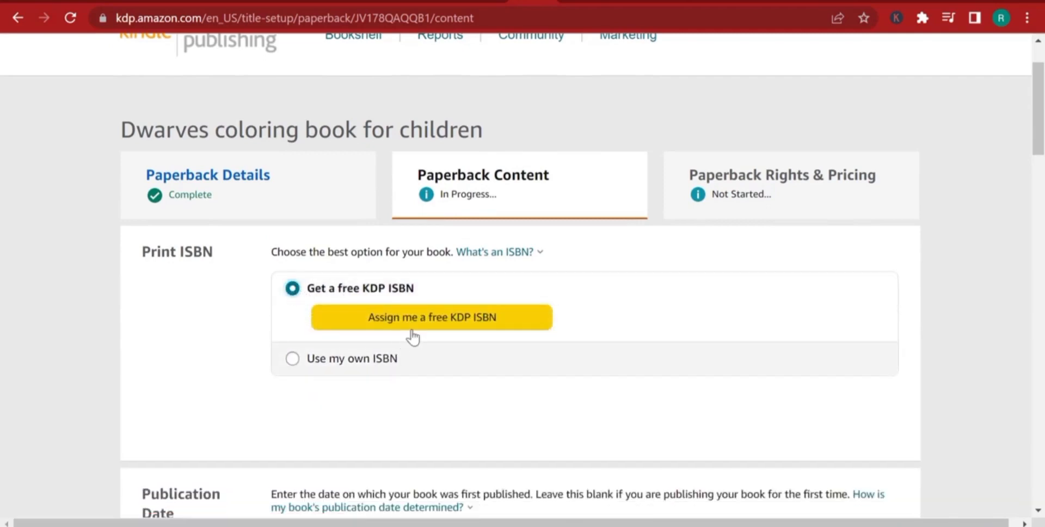
Assign a free KDP ISBN to the paperback and highlight the start of the number.
{"action": "left_click", "coordinate": [410, 320]}
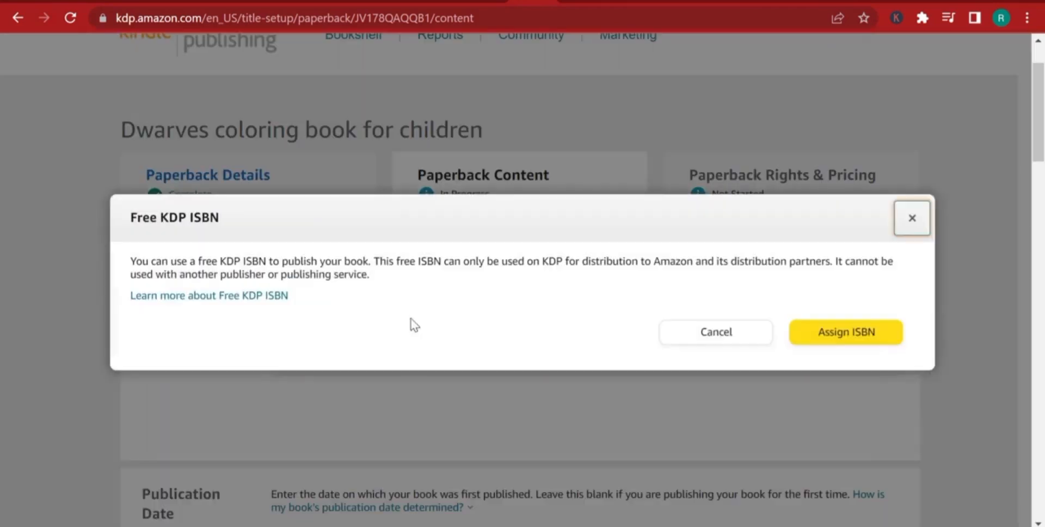
{"action": "left_click", "coordinate": [843, 338]}
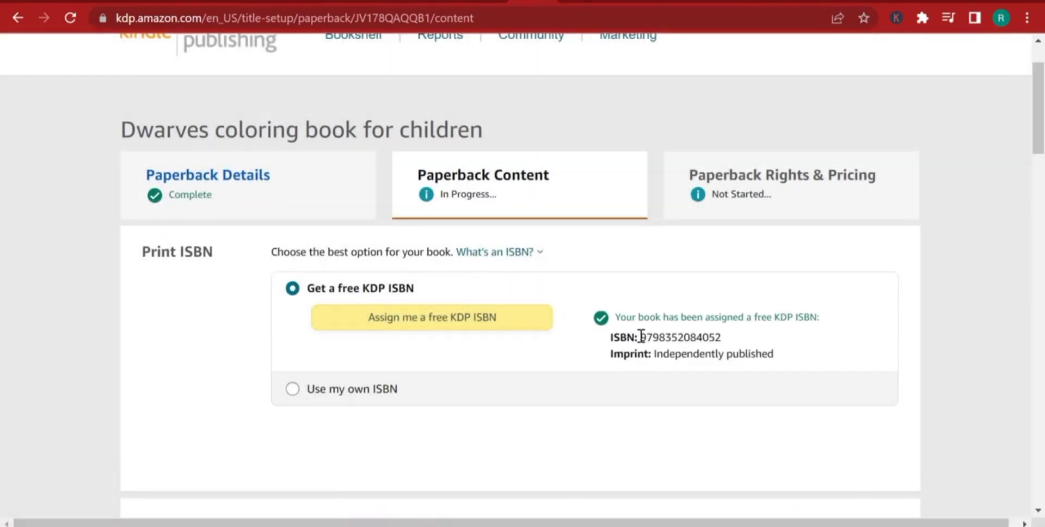
{"action": "left_click_drag", "start_coordinate": [641, 337], "coordinate": [659, 338]}
Set the ink and paper type to standard color interior with white paper, comparing it with the black & white interior on white paper.
{"action": "scroll", "coordinate": [791, 342], "scroll_direction": "down", "scroll_amount": 1}
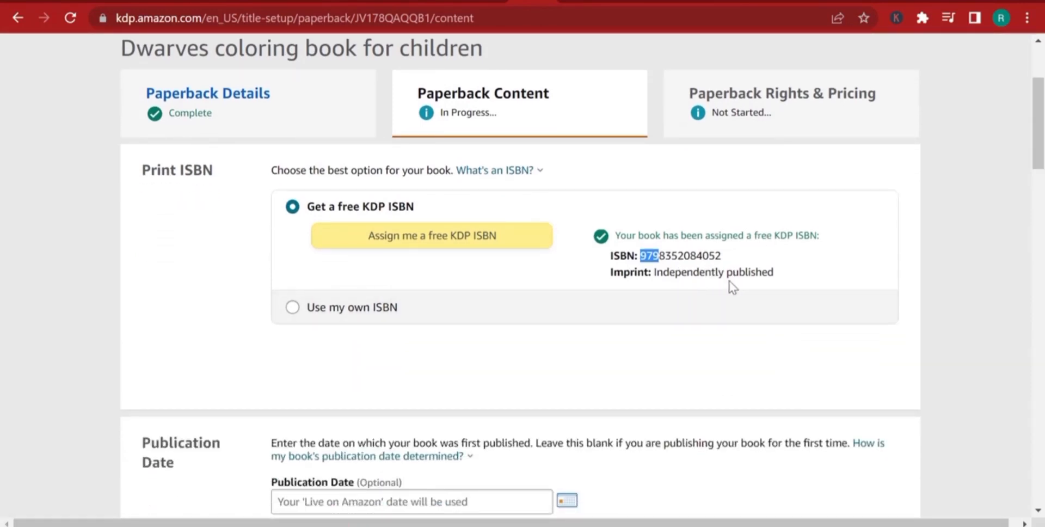
{"action": "scroll", "coordinate": [732, 287], "scroll_direction": "down", "scroll_amount": 2}
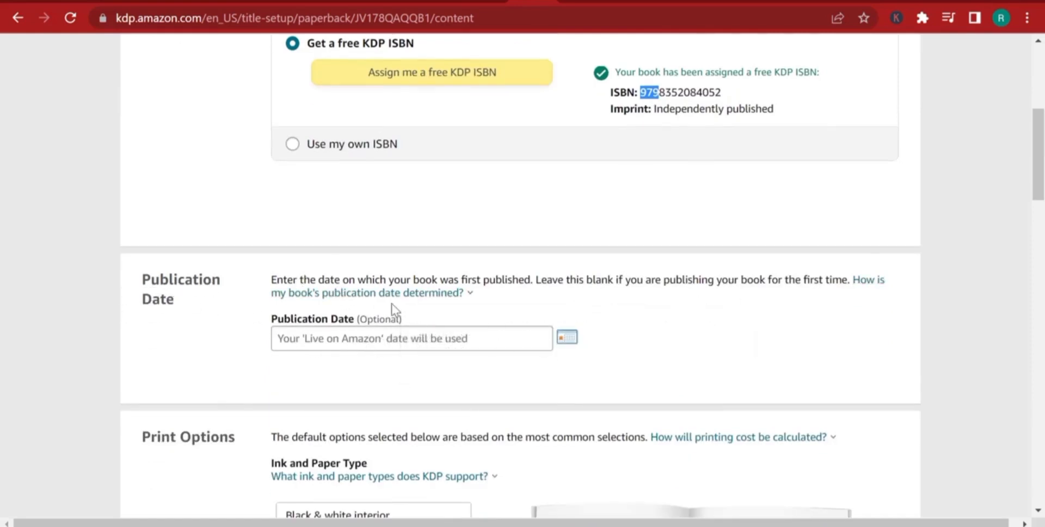
{"action": "mouse_move", "coordinate": [414, 292]}
{"action": "scroll", "coordinate": [538, 387], "scroll_direction": "down", "scroll_amount": 3}
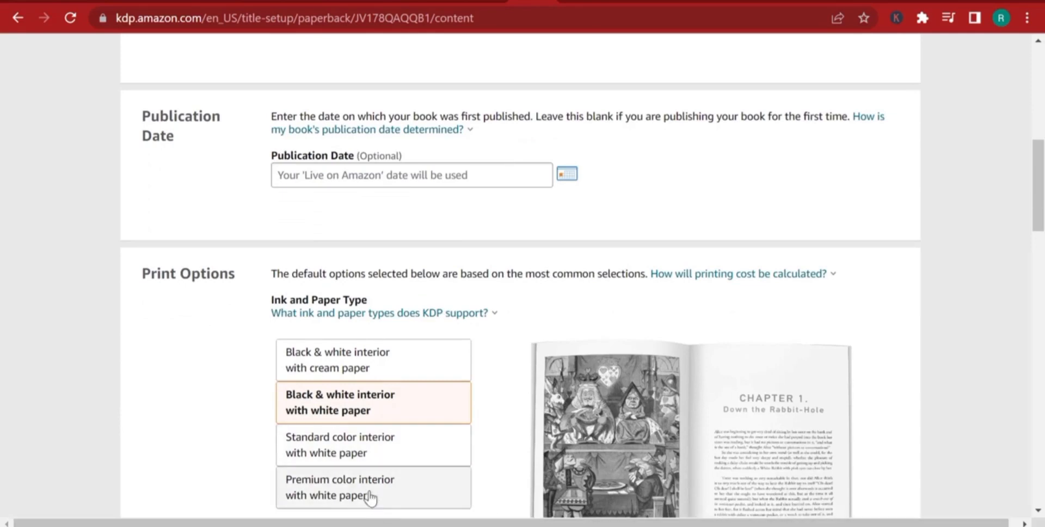
{"action": "left_click", "coordinate": [356, 456]}
{"action": "scroll", "coordinate": [609, 491], "scroll_direction": "down", "scroll_amount": 2}
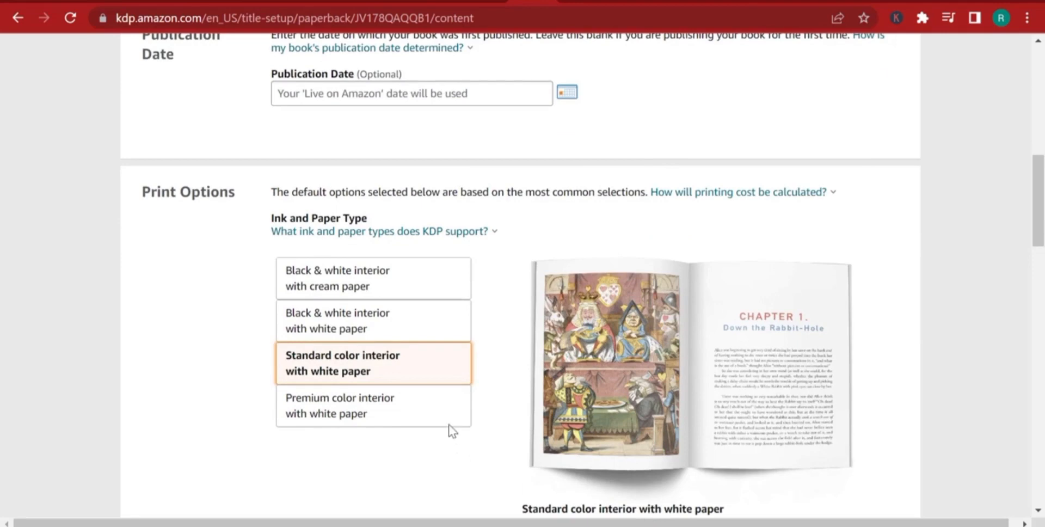
{"action": "left_click", "coordinate": [391, 324]}
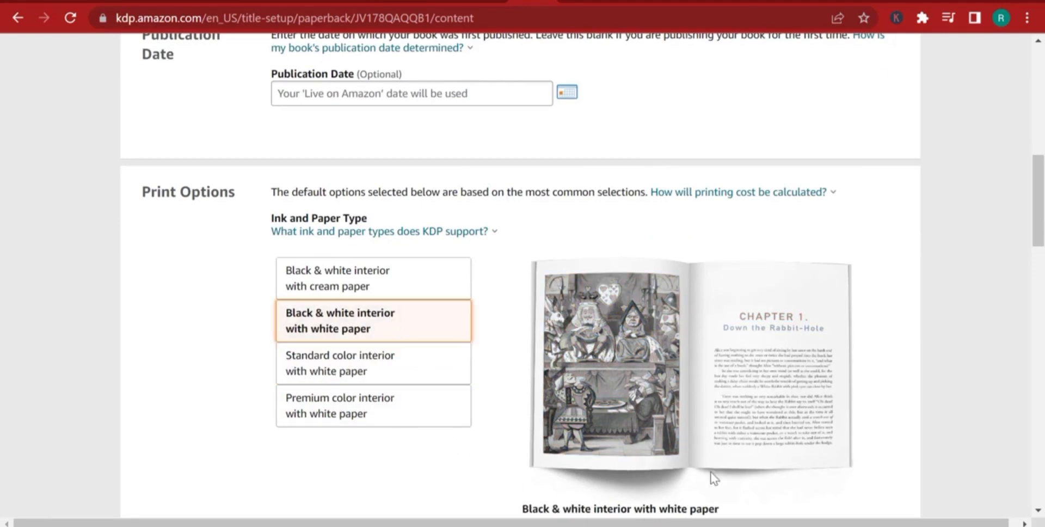
{"action": "left_click", "coordinate": [364, 366]}
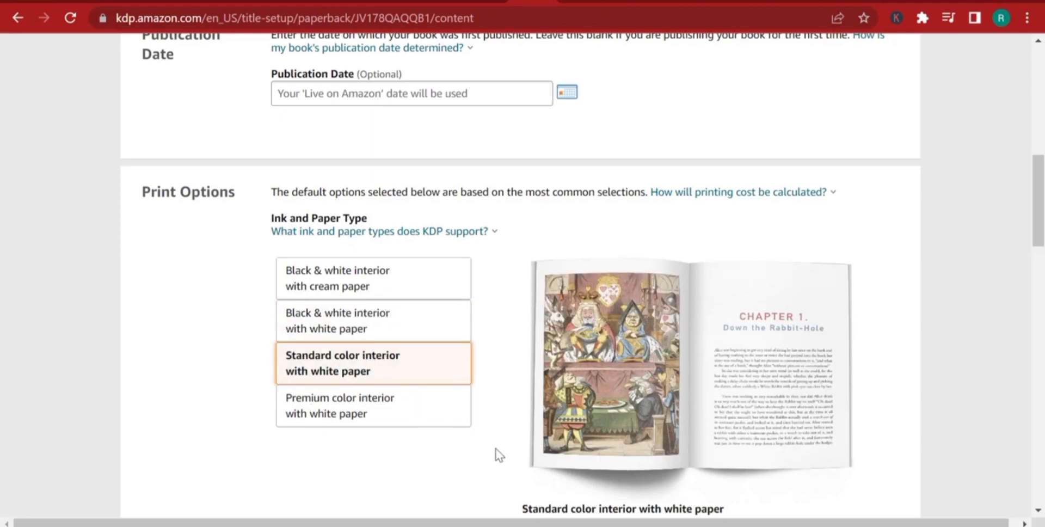
Check the DWARVES.pdf cover file and set the book's trim size to 8.5 x 11 in.
{"action": "scroll", "coordinate": [495, 448], "scroll_direction": "down", "scroll_amount": 6}
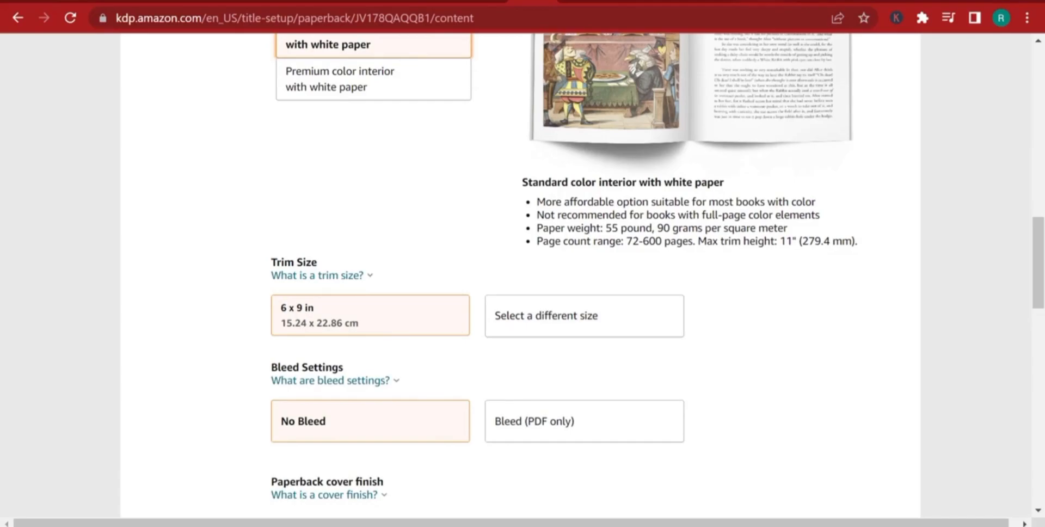
{"action": "left_click", "coordinate": [766, 1]}
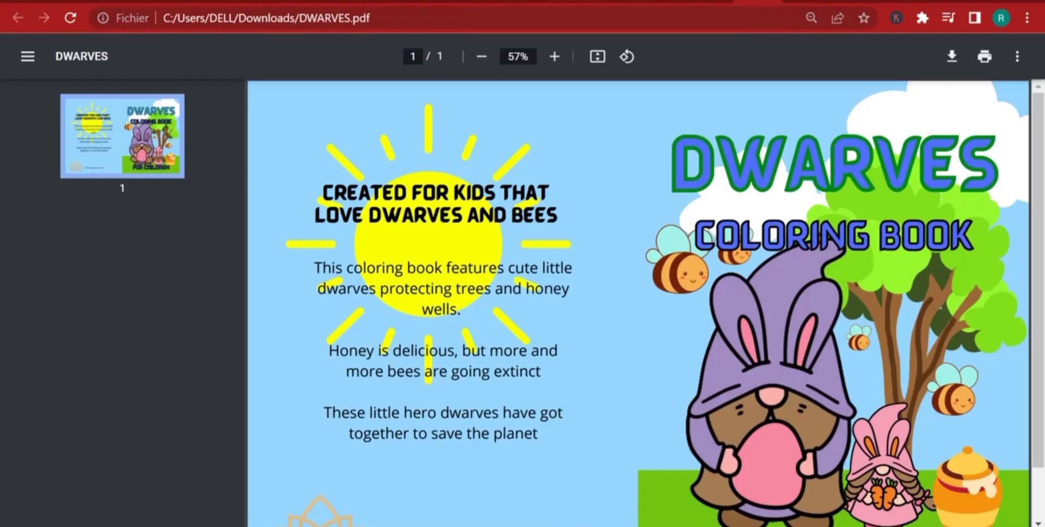
{"action": "left_click", "coordinate": [533, 1]}
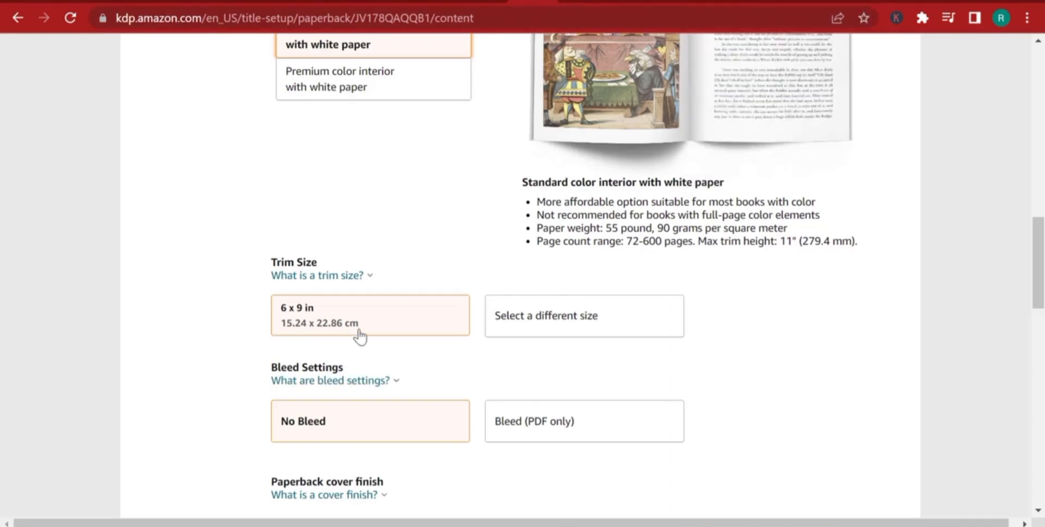
{"action": "left_click", "coordinate": [553, 327]}
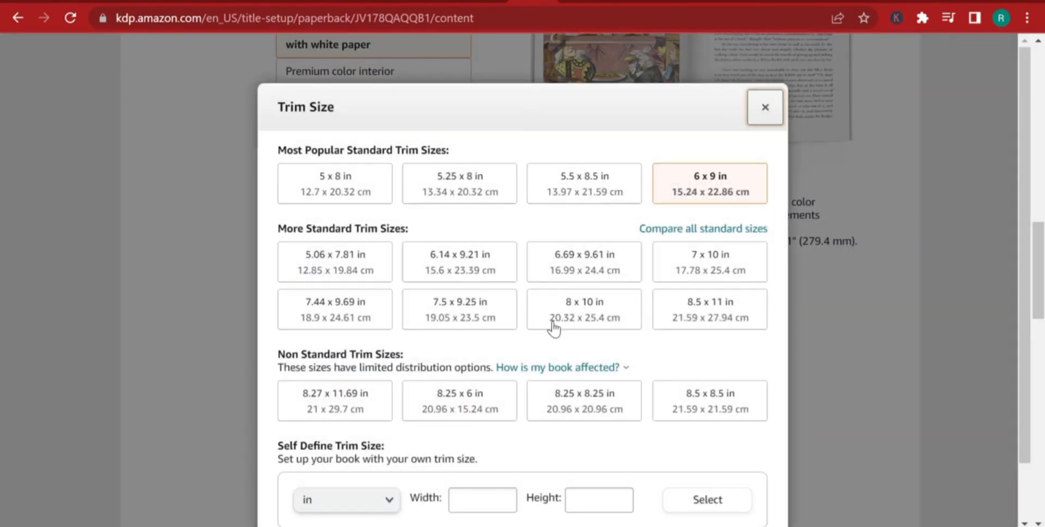
{"action": "left_click", "coordinate": [720, 304]}
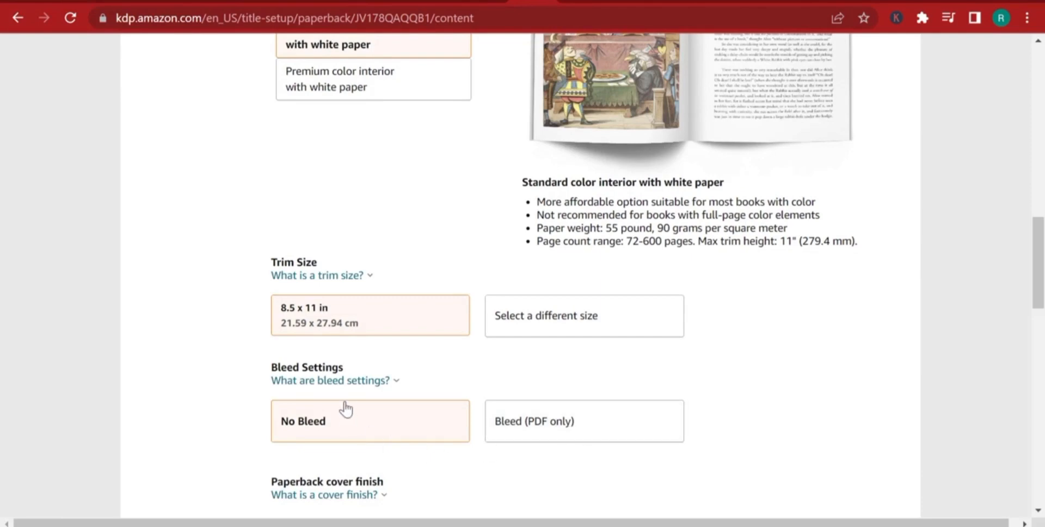
Read the explanation of the bleed settings and look over the paperback cover finish options.
{"action": "left_click", "coordinate": [324, 381]}
{"action": "left_click", "coordinate": [851, 333]}
{"action": "scroll", "coordinate": [459, 373], "scroll_direction": "down", "scroll_amount": 3}
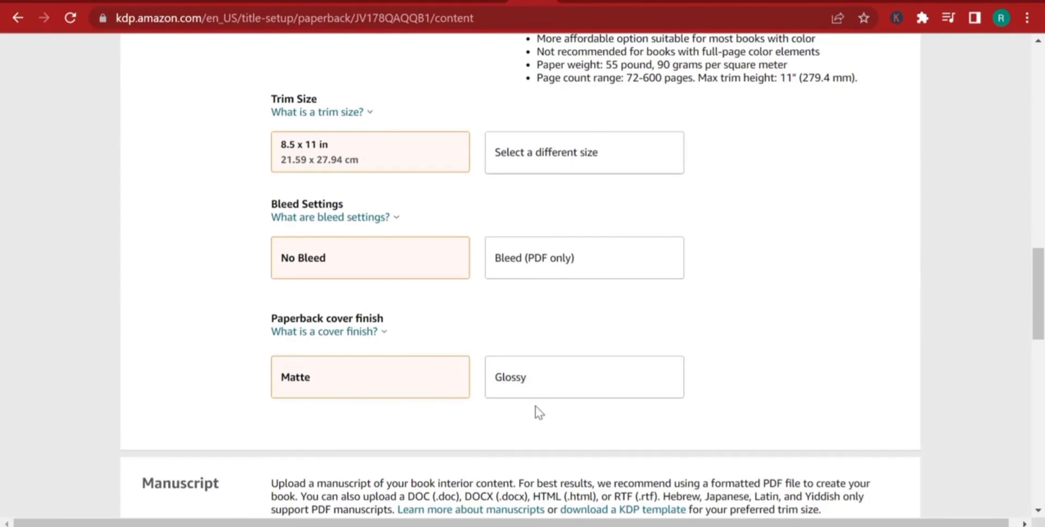
{"action": "scroll", "coordinate": [554, 408], "scroll_direction": "down", "scroll_amount": 3}
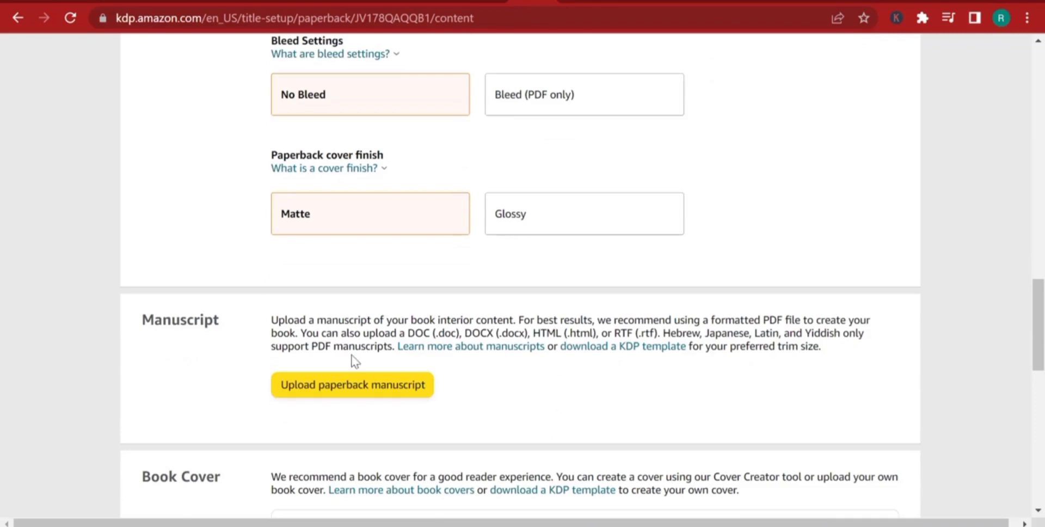
Upload Dwarf coloring book paperback for video tutorial 1.pdf from the Téléchargements folder as the paperback manuscript.
{"action": "scroll", "coordinate": [364, 358], "scroll_direction": "down", "scroll_amount": 2}
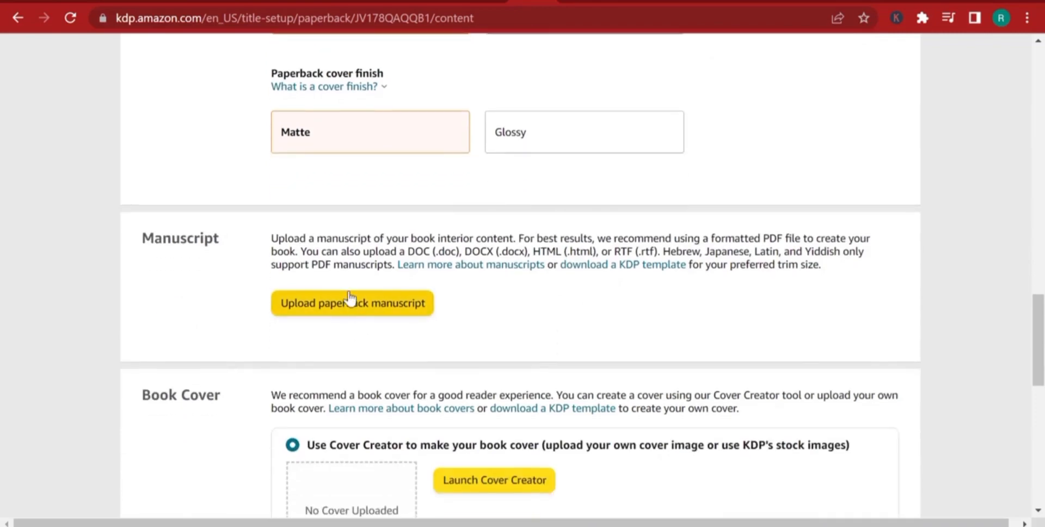
{"action": "left_click", "coordinate": [348, 300]}
{"action": "left_click", "coordinate": [71, 121]}
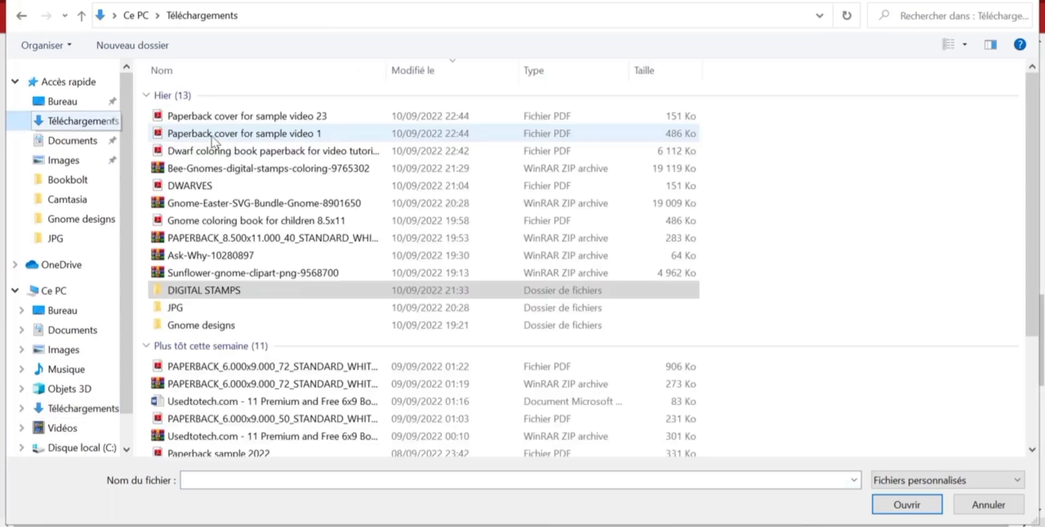
{"action": "left_click", "coordinate": [231, 155]}
{"action": "double_click", "coordinate": [231, 155]}
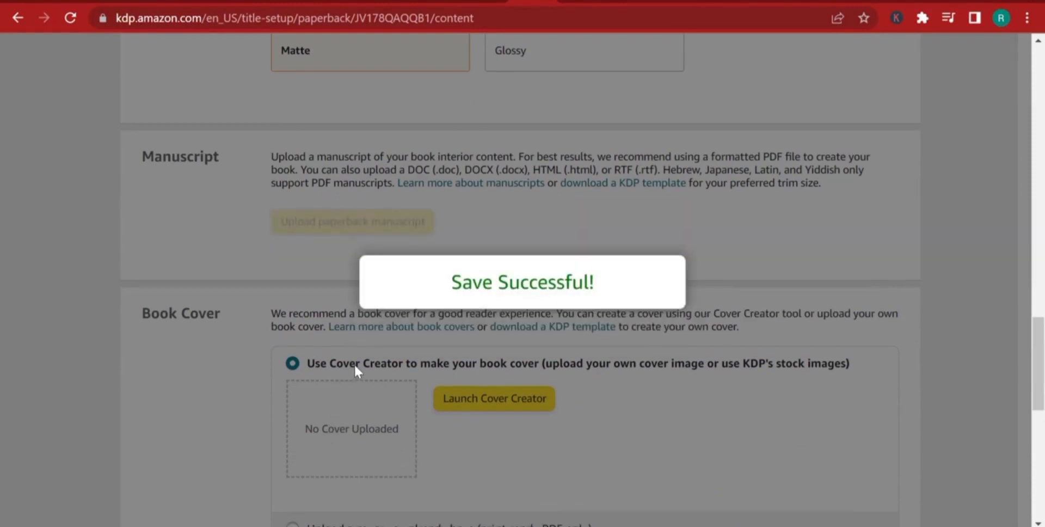
{"action": "scroll", "coordinate": [414, 373], "scroll_direction": "down", "scroll_amount": 3}
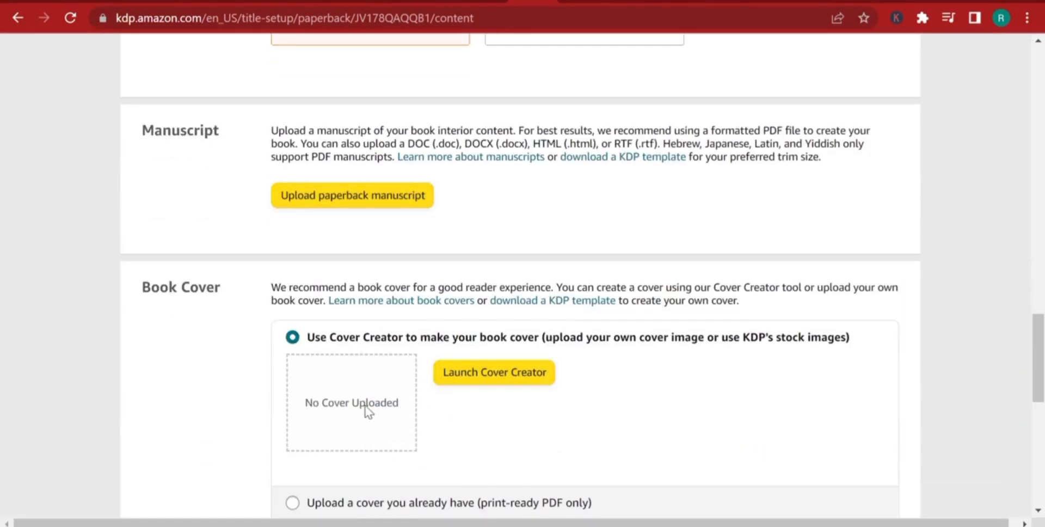
{"action": "scroll", "coordinate": [368, 412], "scroll_direction": "down", "scroll_amount": 1}
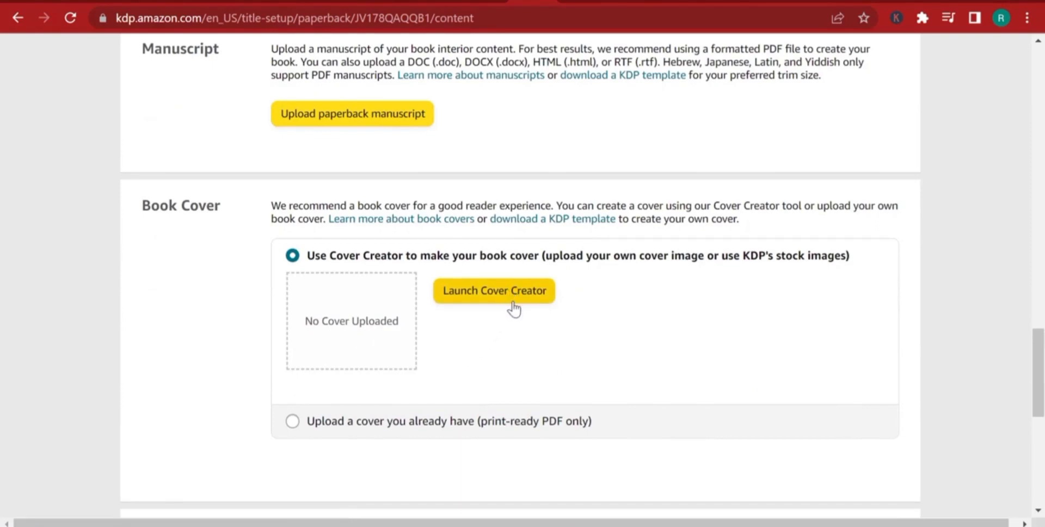
{"action": "scroll", "coordinate": [504, 294], "scroll_direction": "up", "scroll_amount": 2}
{"action": "scroll", "coordinate": [504, 294], "scroll_direction": "down", "scroll_amount": 2}
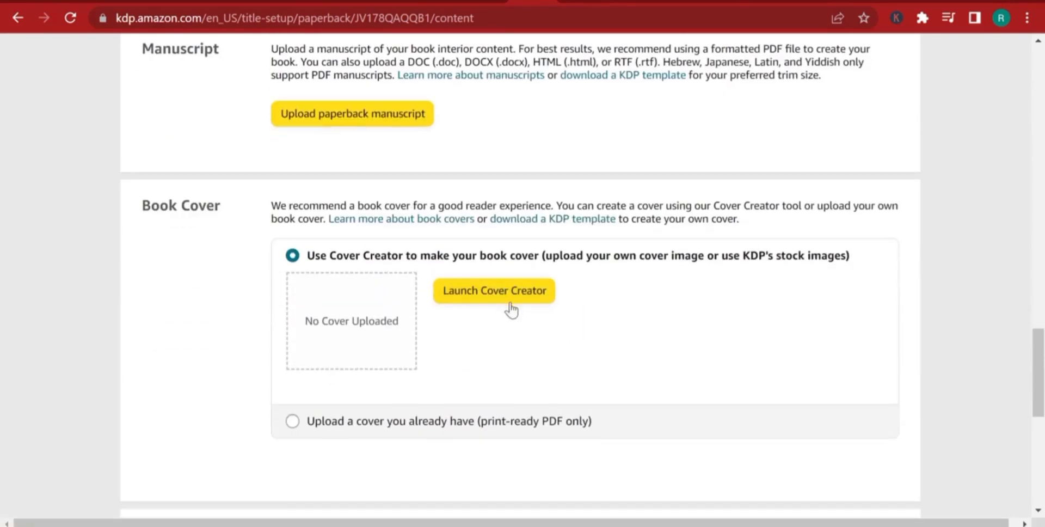
{"action": "scroll", "coordinate": [475, 391], "scroll_direction": "down", "scroll_amount": 1}
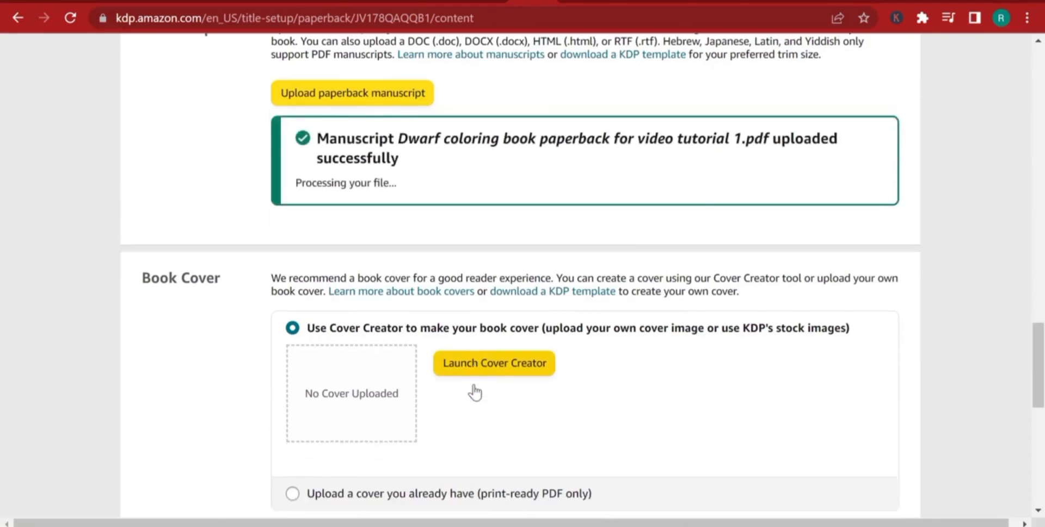
Choose to upload an existing print-ready cover and supply the PDF Paperback cover for sample video 23.
{"action": "scroll", "coordinate": [475, 391], "scroll_direction": "down", "scroll_amount": 4}
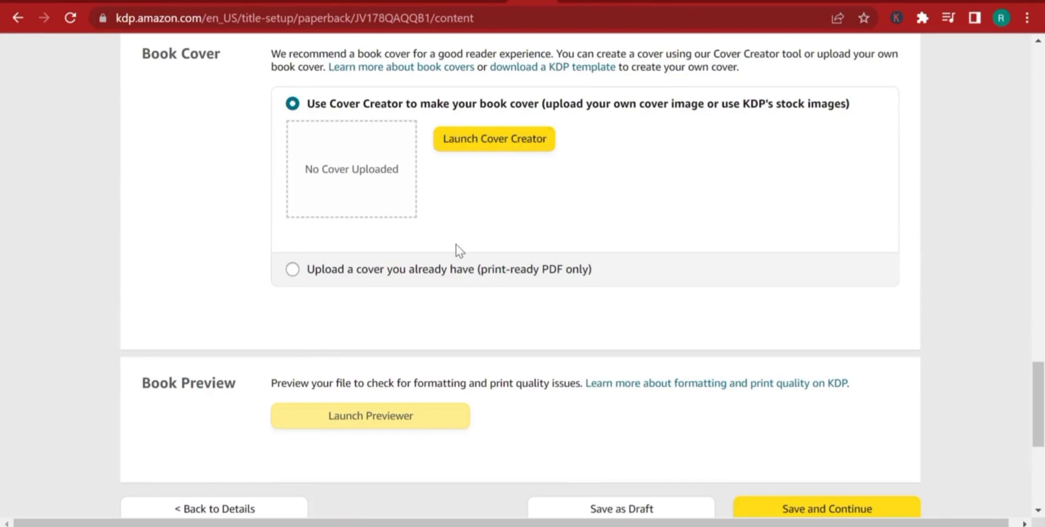
{"action": "left_click", "coordinate": [292, 270]}
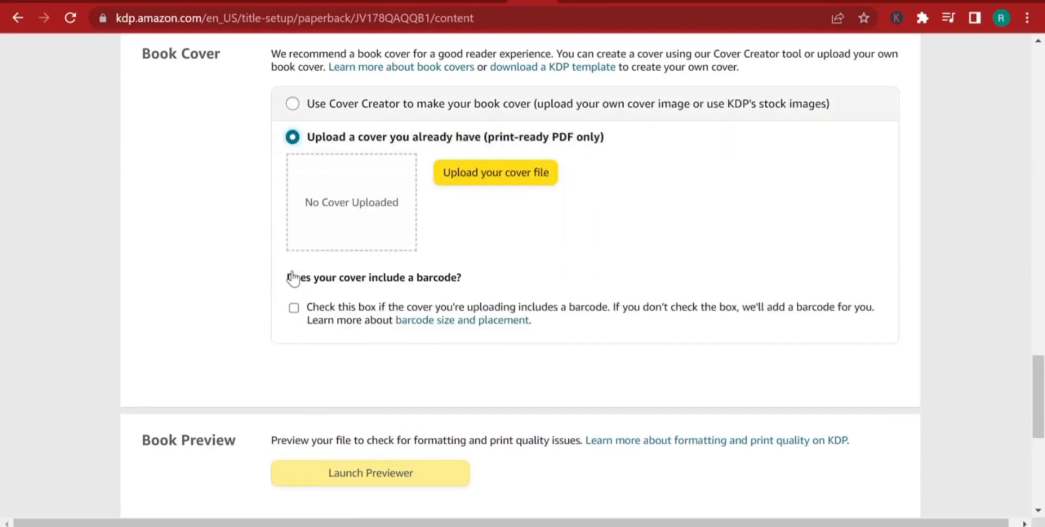
{"action": "left_click", "coordinate": [512, 173]}
{"action": "left_click", "coordinate": [287, 118]}
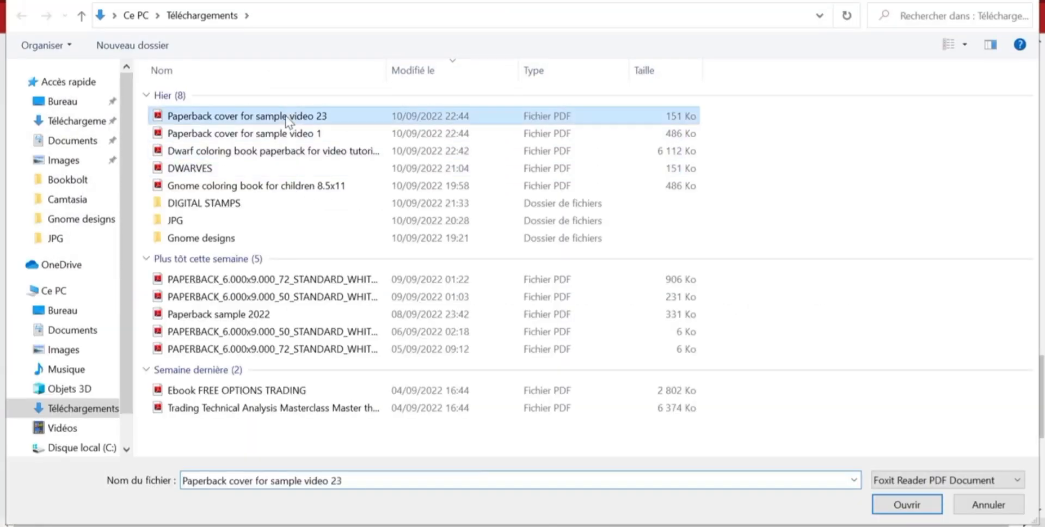
{"action": "double_click", "coordinate": [286, 118]}
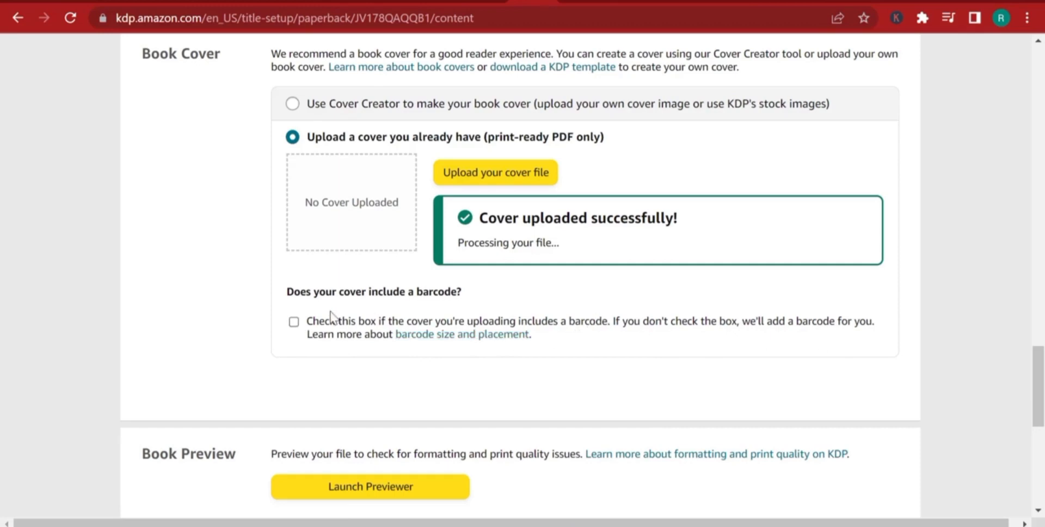
Try to launch the book previewer, continuing despite the browser window size warning, and dismiss the processing error.
{"action": "scroll", "coordinate": [517, 305], "scroll_direction": "down", "scroll_amount": 3}
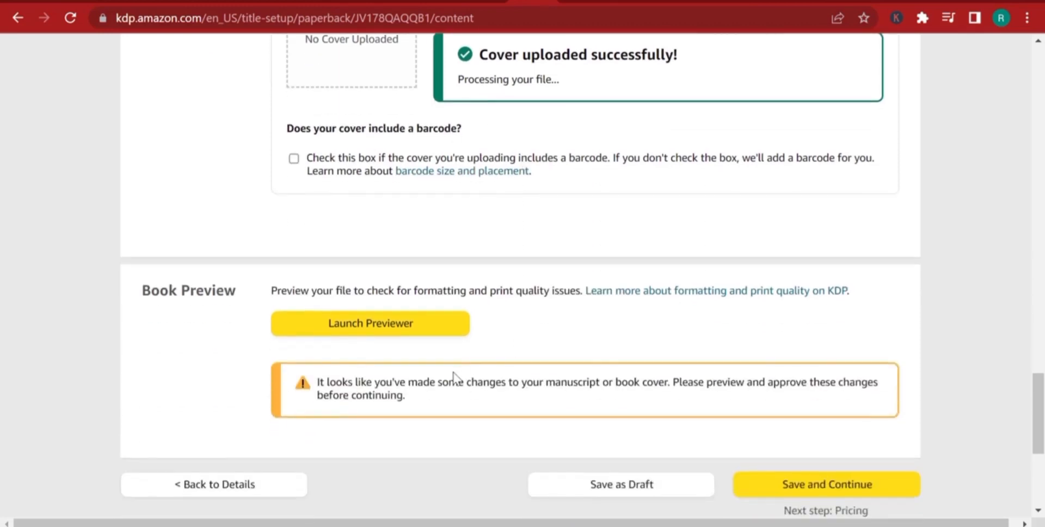
{"action": "left_click", "coordinate": [346, 325]}
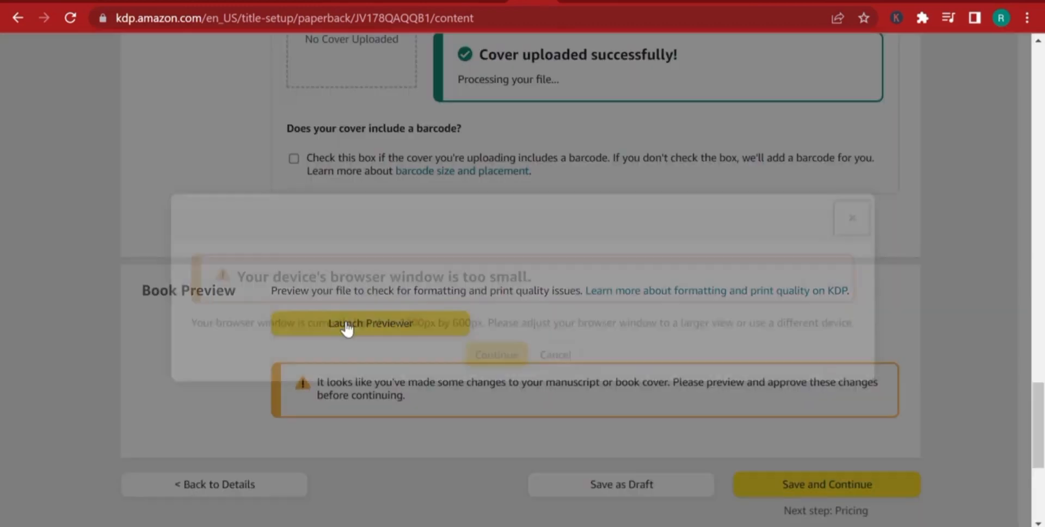
{"action": "left_click", "coordinate": [493, 350]}
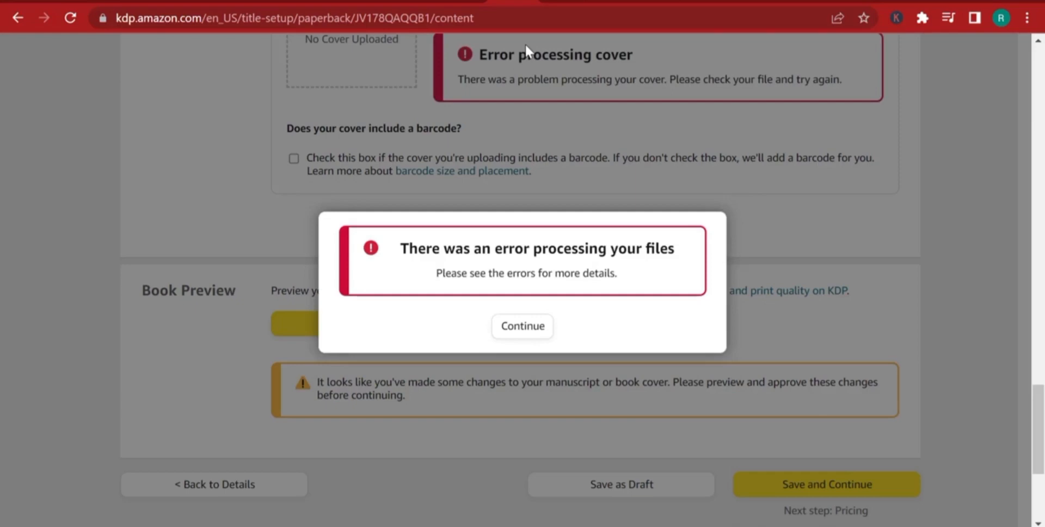
{"action": "left_click", "coordinate": [522, 336]}
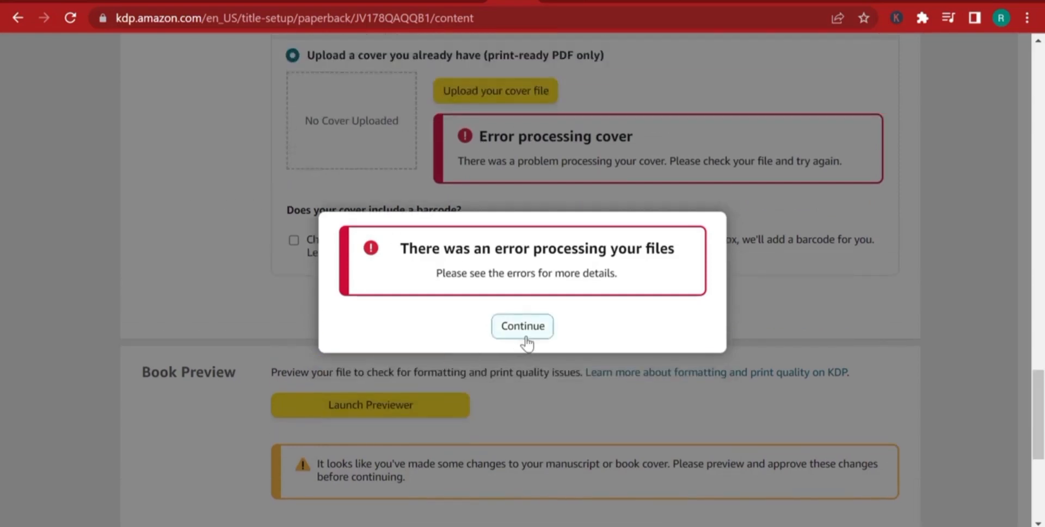
Check the manuscript processing error and upload Dwarf coloring book paperback for video tutorial 1.pdf again.
{"action": "scroll", "coordinate": [525, 173], "scroll_direction": "down", "scroll_amount": 3}
{"action": "scroll", "coordinate": [564, 365], "scroll_direction": "up", "scroll_amount": 3}
{"action": "scroll", "coordinate": [564, 329], "scroll_direction": "down", "scroll_amount": 1}
{"action": "scroll", "coordinate": [563, 329], "scroll_direction": "up", "scroll_amount": 7}
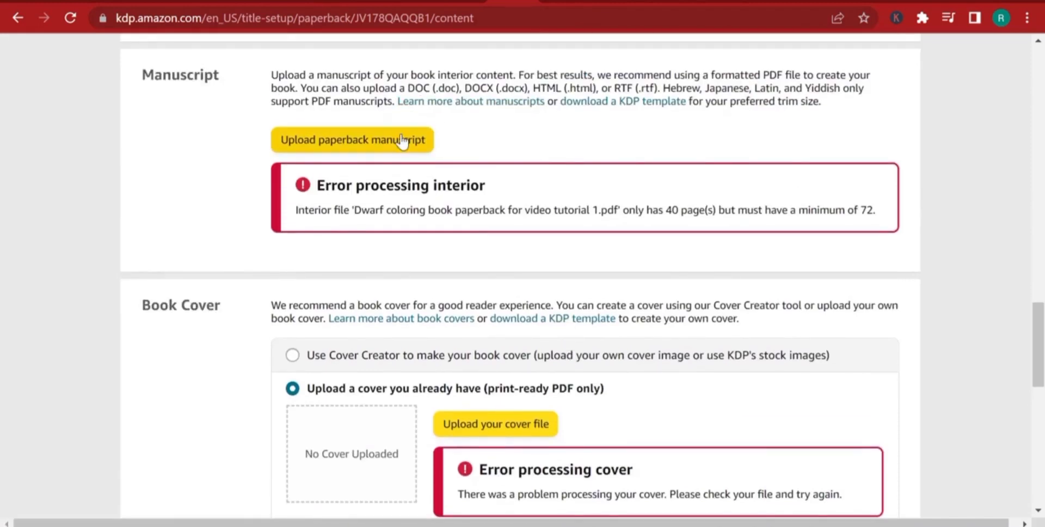
{"action": "left_click", "coordinate": [401, 141]}
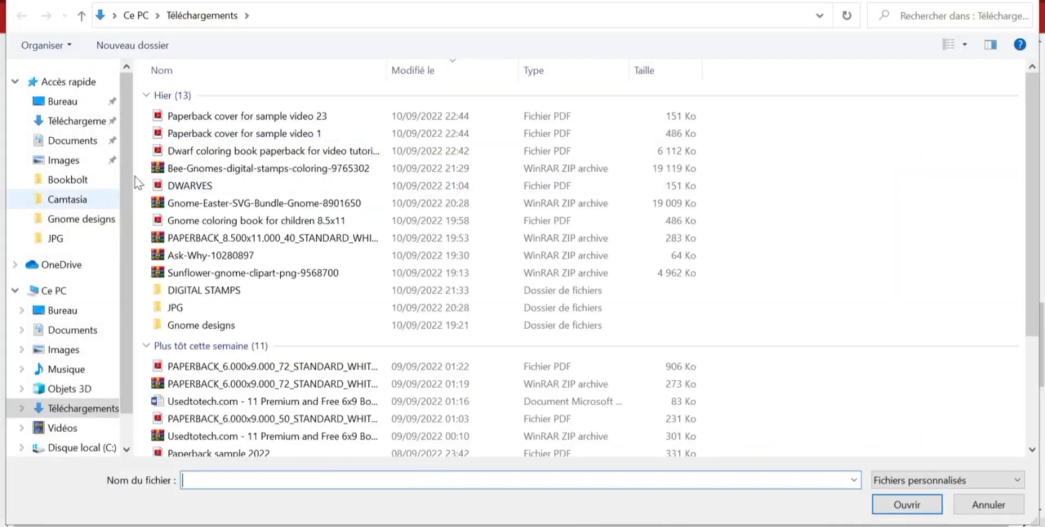
{"action": "left_click", "coordinate": [210, 152]}
{"action": "double_click", "coordinate": [211, 155]}
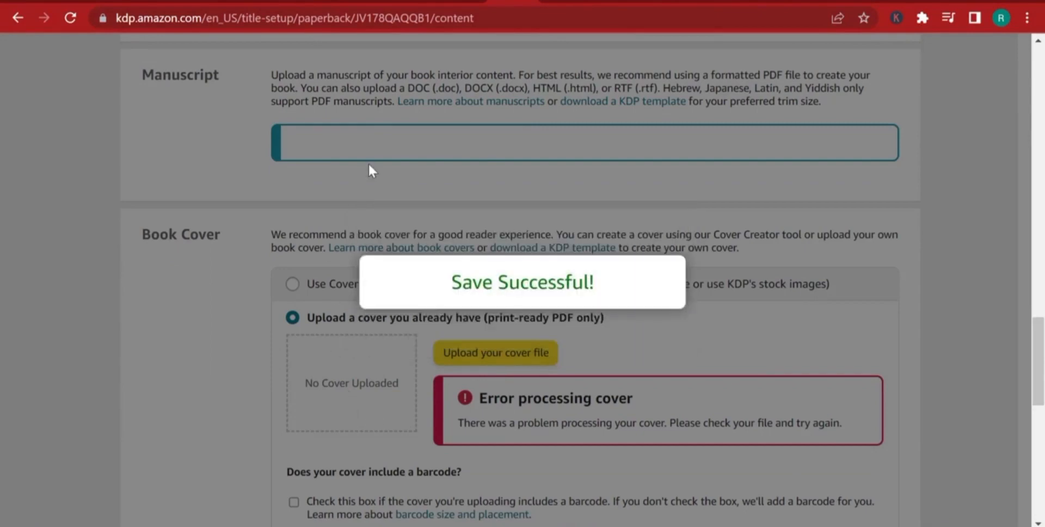
Upload the PDF Paperback cover for sample video 23 again as the book cover.
{"action": "scroll", "coordinate": [626, 435], "scroll_direction": "up", "scroll_amount": 1}
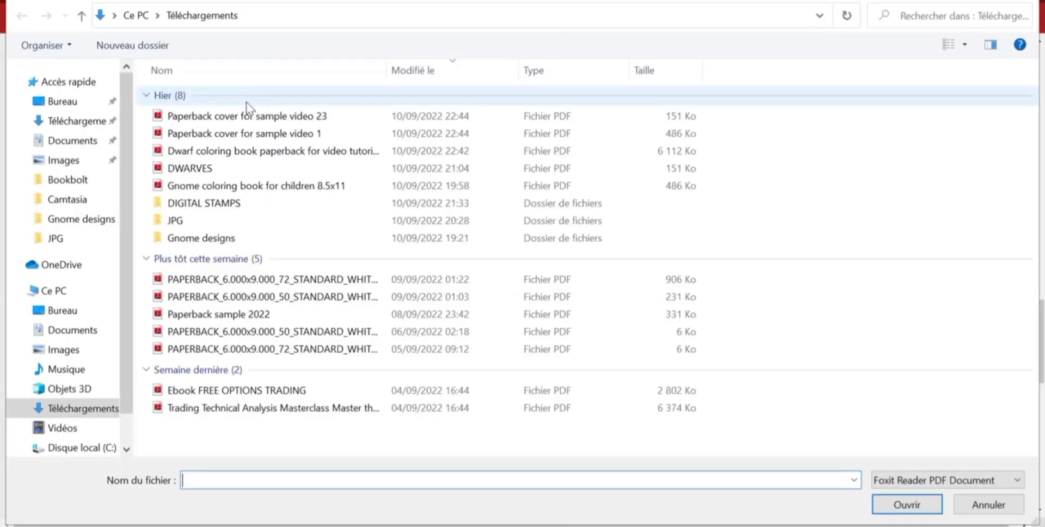
{"action": "left_click", "coordinate": [238, 116]}
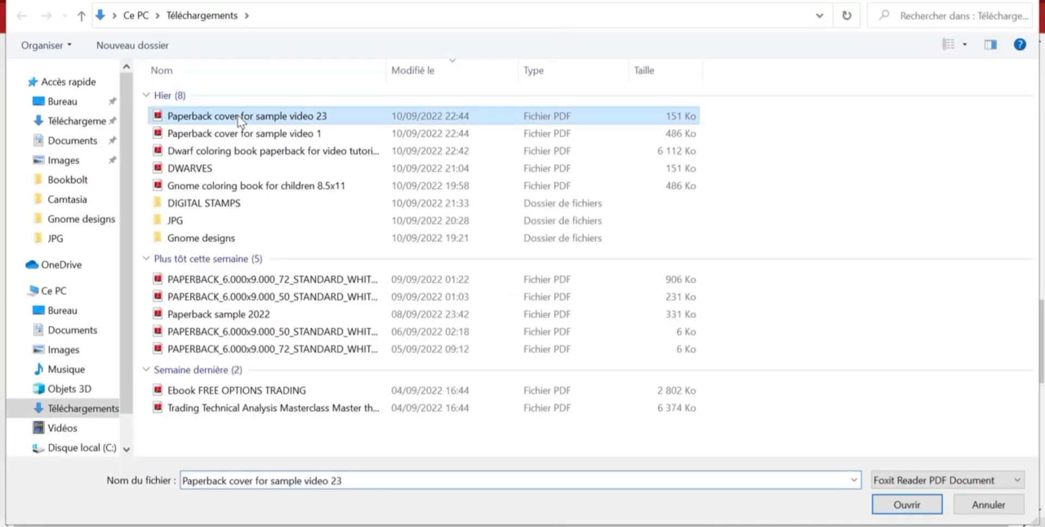
{"action": "double_click", "coordinate": [237, 116]}
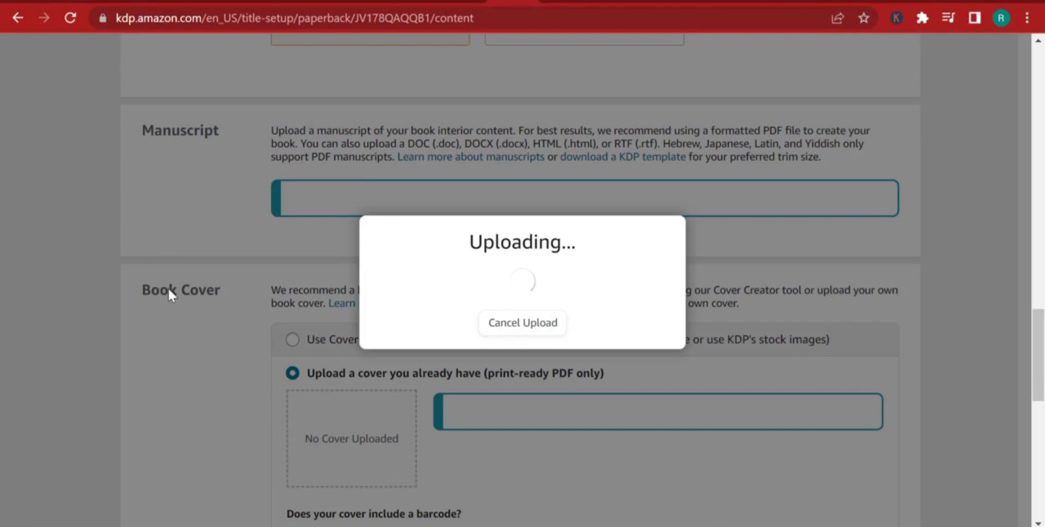
{"action": "scroll", "coordinate": [168, 286], "scroll_direction": "down", "scroll_amount": 2}
{"action": "scroll", "coordinate": [173, 282], "scroll_direction": "down", "scroll_amount": 5}
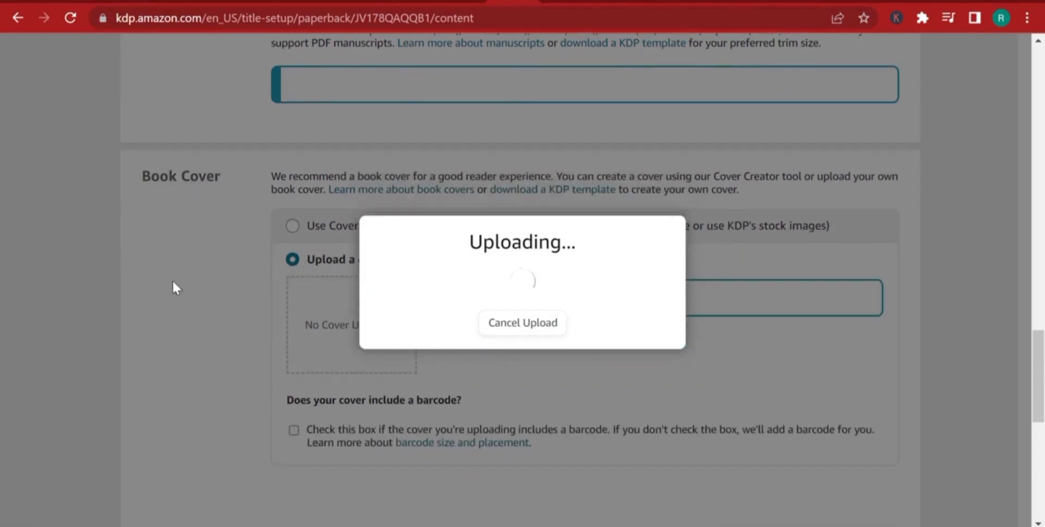
{"action": "scroll", "coordinate": [174, 278], "scroll_direction": "up", "scroll_amount": 6}
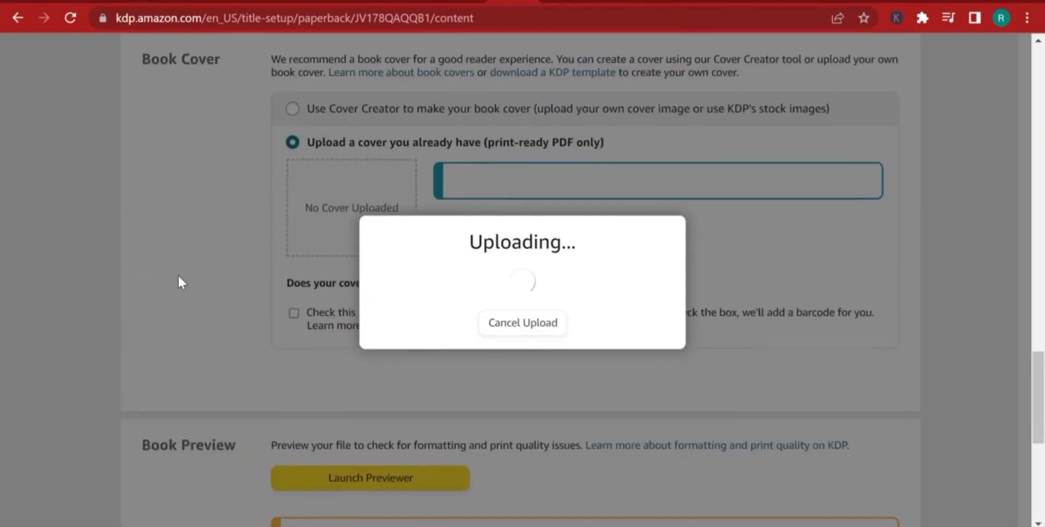
{"action": "scroll", "coordinate": [179, 280], "scroll_direction": "down", "scroll_amount": 6}
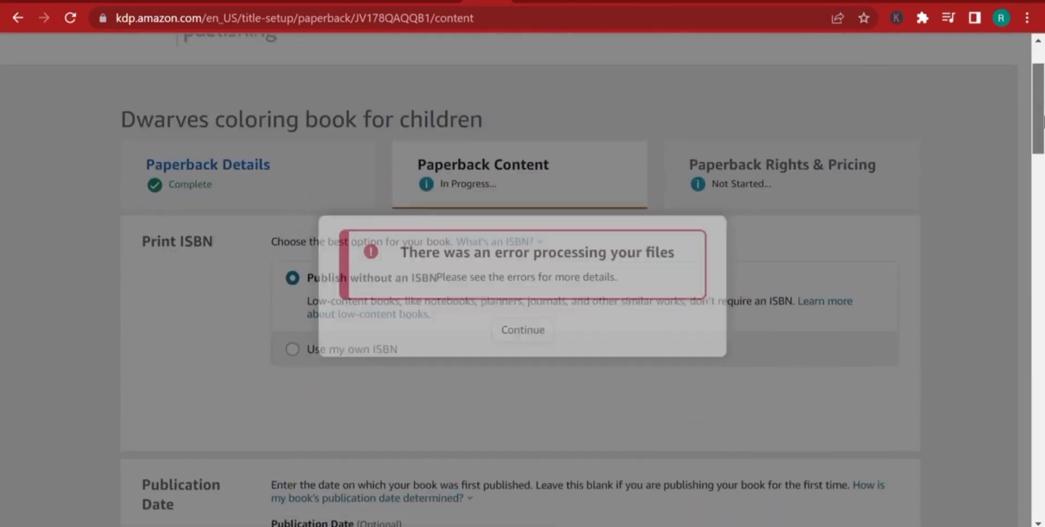
Dismiss the file processing error, review the interior error and resubmit the Dwarf coloring book manuscript PDF.
{"action": "left_click_drag", "start_coordinate": [1043, 119], "coordinate": [1043, 406]}
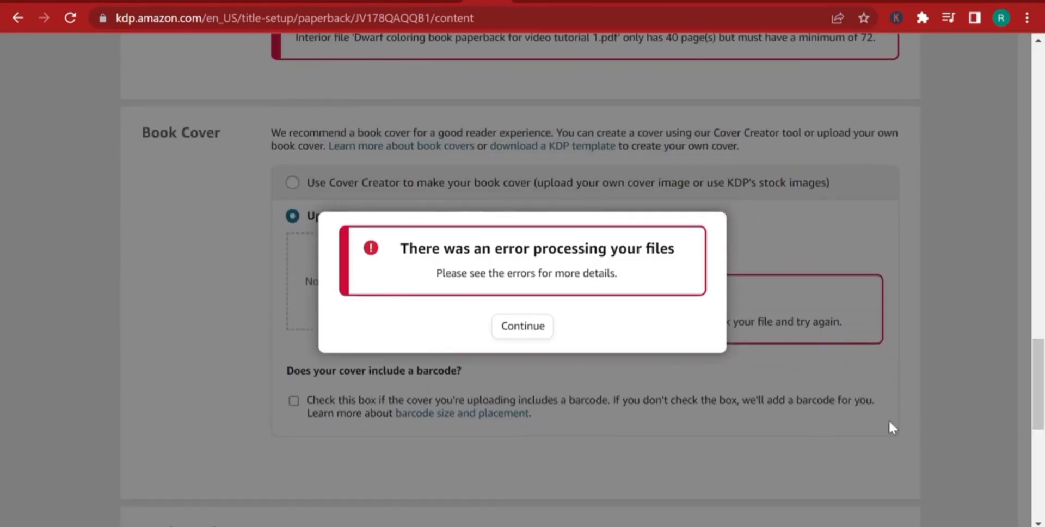
{"action": "left_click", "coordinate": [542, 331]}
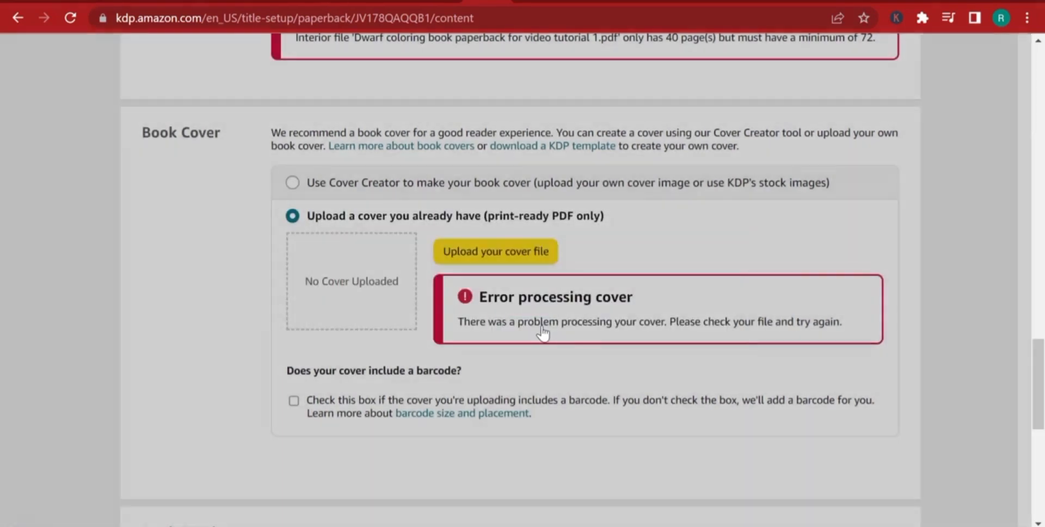
{"action": "scroll", "coordinate": [484, 217], "scroll_direction": "up", "scroll_amount": 3}
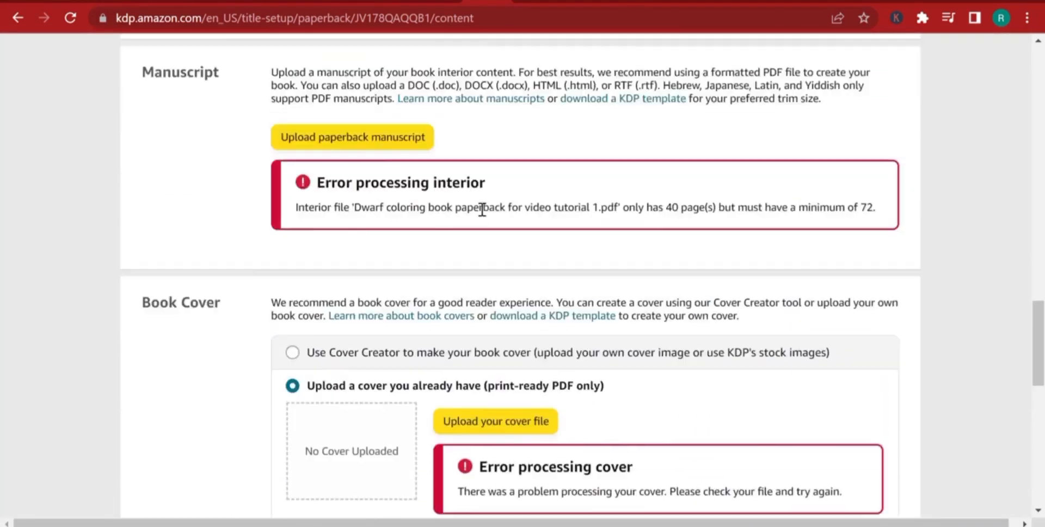
{"action": "left_click", "coordinate": [376, 203]}
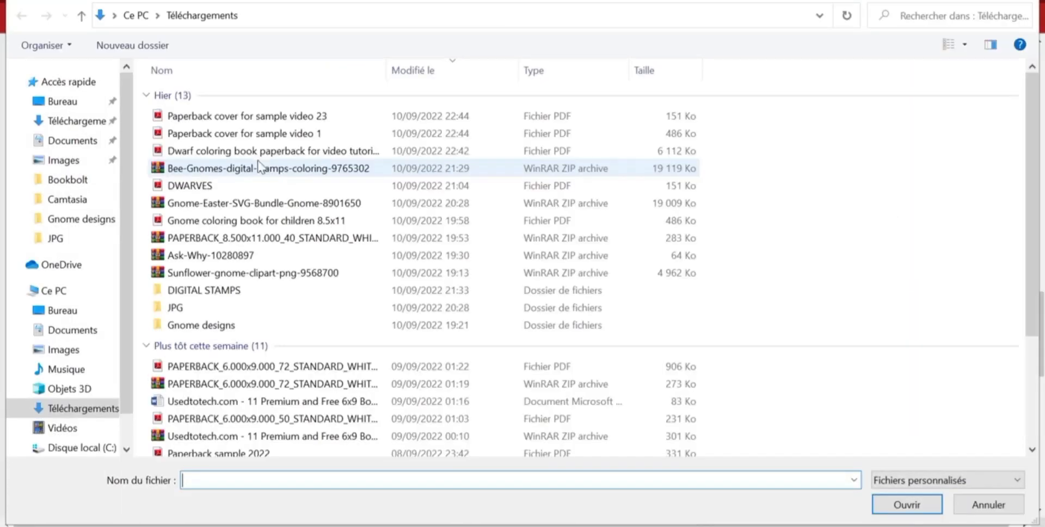
{"action": "double_click", "coordinate": [241, 151]}
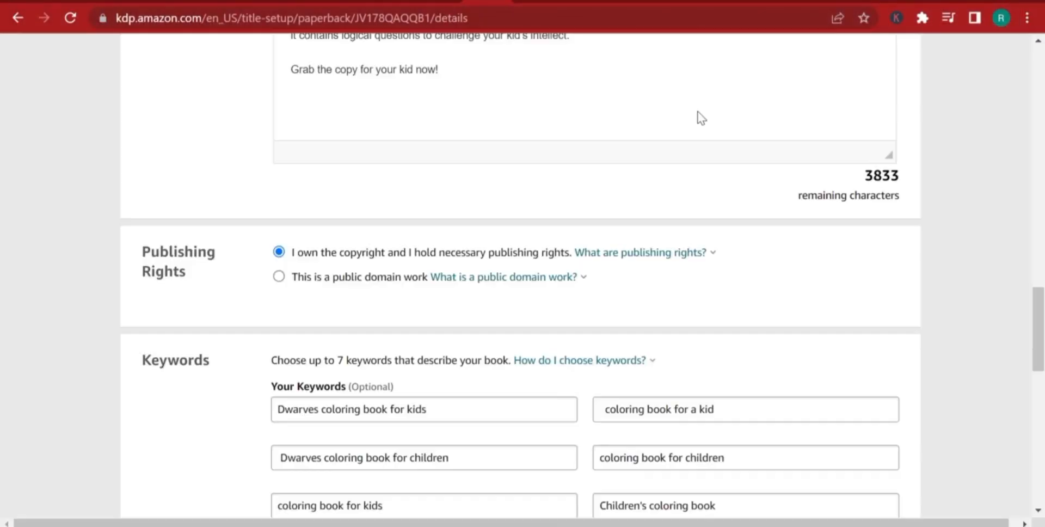
On the paperback details page, clear the low-content book classification.
{"action": "scroll", "coordinate": [699, 117], "scroll_direction": "down", "scroll_amount": 10}
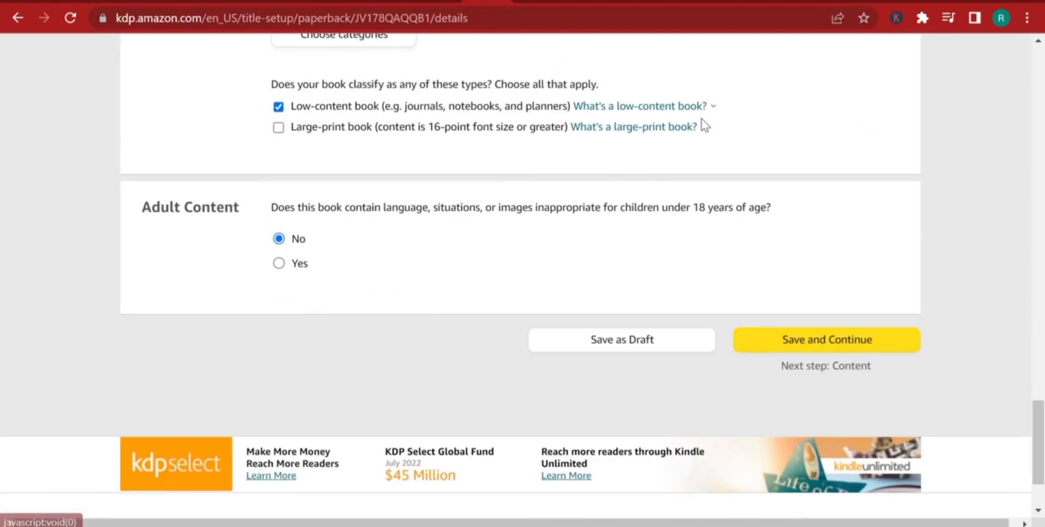
{"action": "left_click", "coordinate": [279, 108]}
{"action": "scroll", "coordinate": [593, 39], "scroll_direction": "up", "scroll_amount": 3}
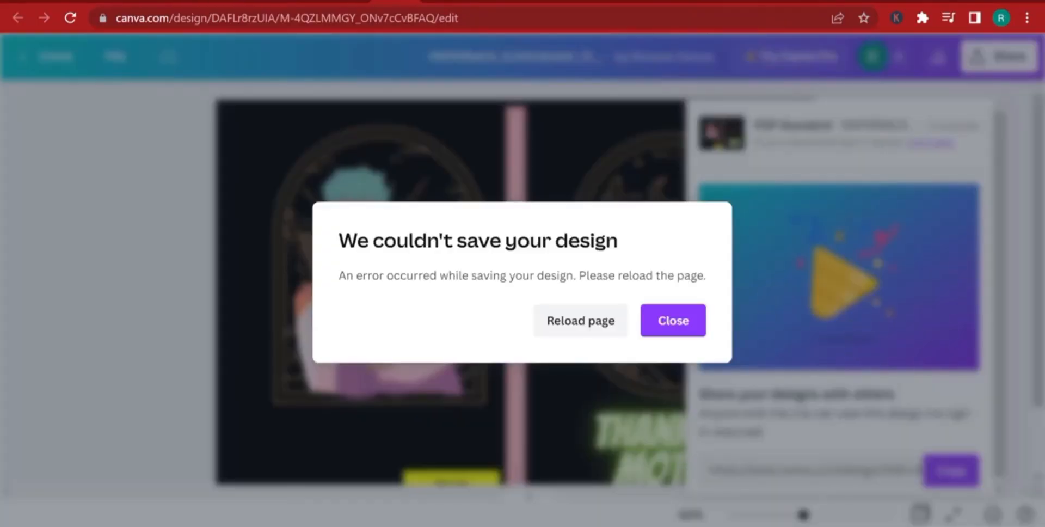
Switch to Canva, open the gnomes interior - 8.5x11 inches design to check it and return to the recent designs.
{"action": "left_click", "coordinate": [620, 324]}
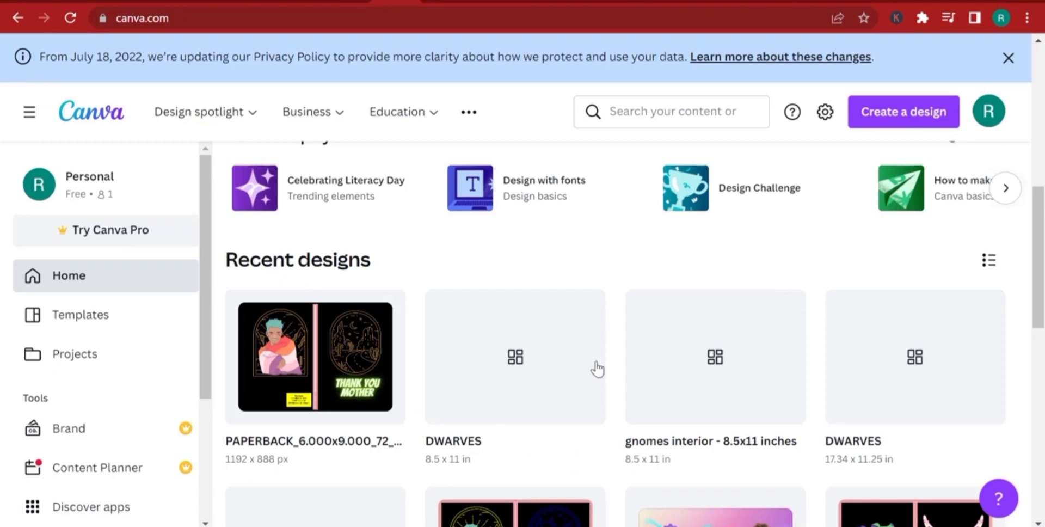
{"action": "left_click", "coordinate": [713, 361]}
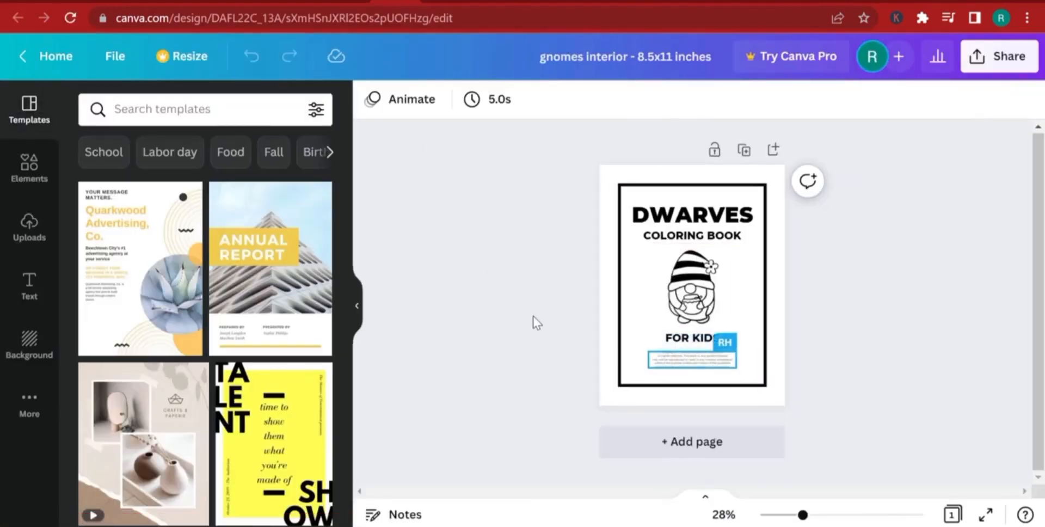
{"action": "left_click", "coordinate": [44, 56]}
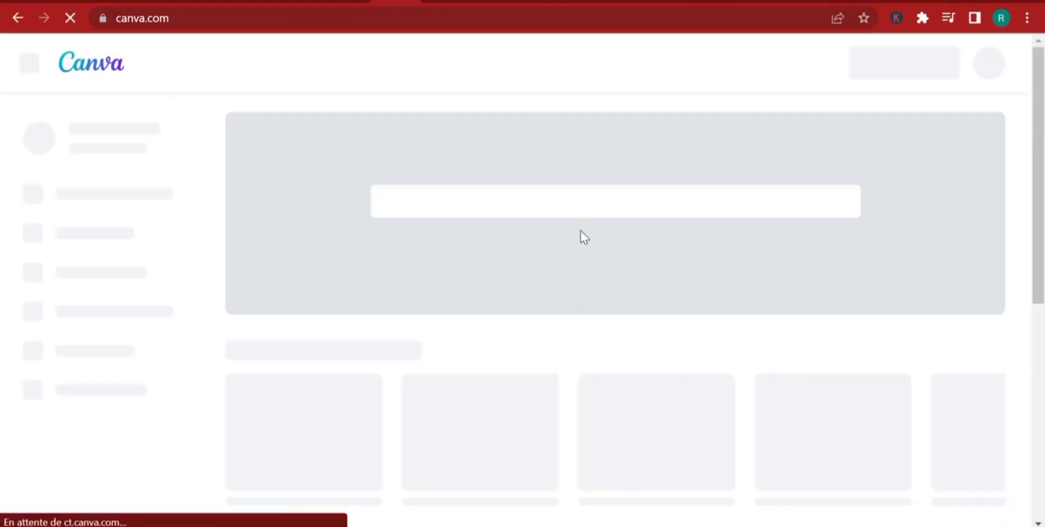
{"action": "scroll", "coordinate": [574, 243], "scroll_direction": "down", "scroll_amount": 4}
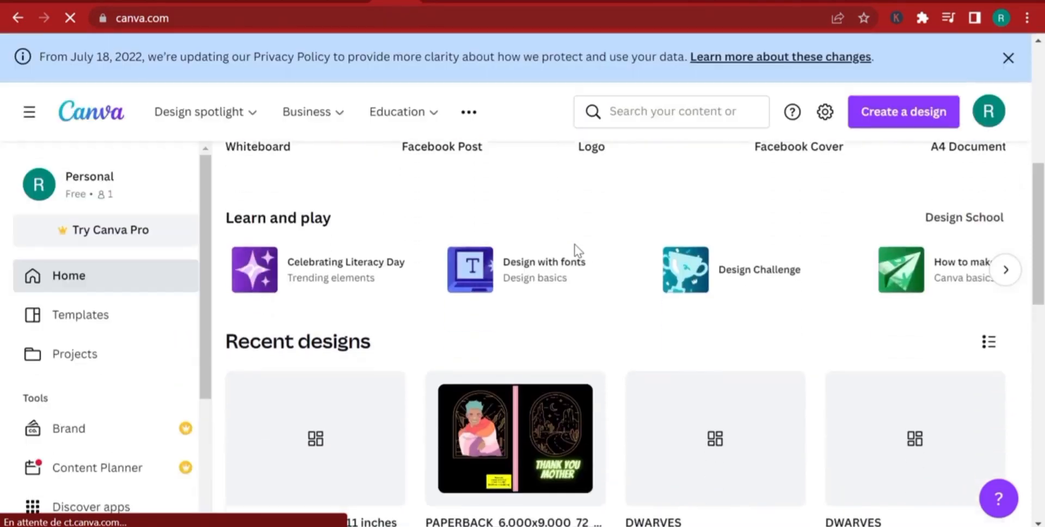
Open the 8.5 x 11 in DWARVES design from the recent designs and look through its coloring pages.
{"action": "scroll", "coordinate": [575, 251], "scroll_direction": "down", "scroll_amount": 3}
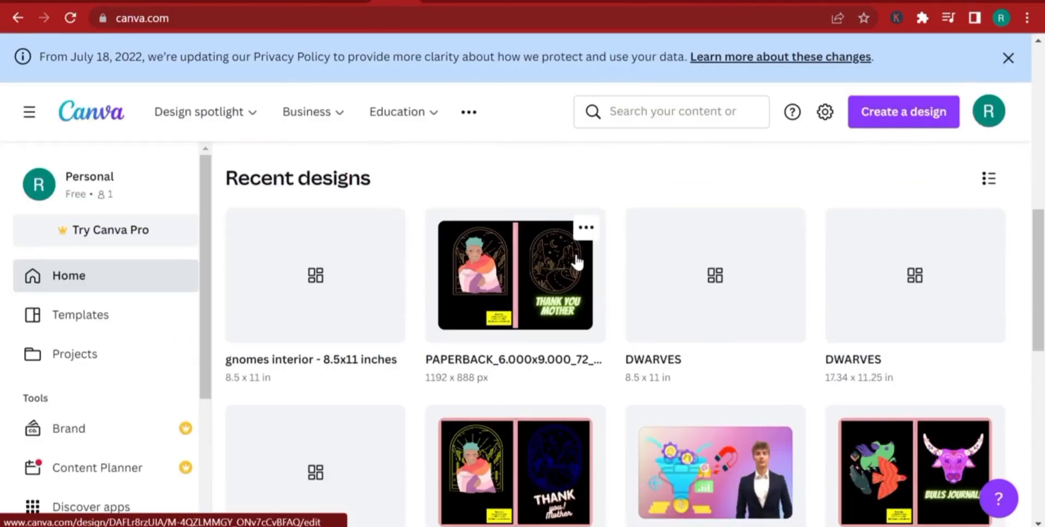
{"action": "left_click", "coordinate": [674, 313]}
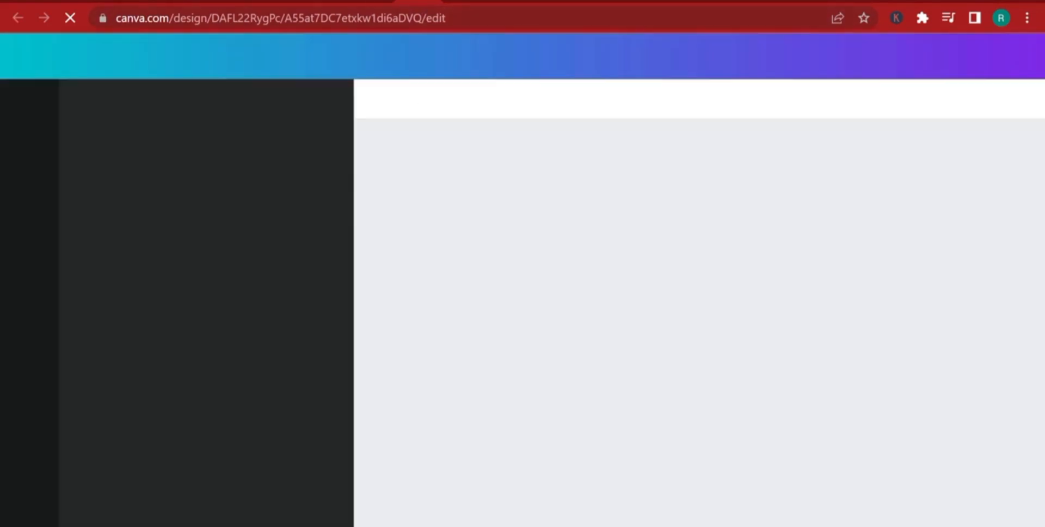
{"action": "left_click", "coordinate": [398, 1]}
{"action": "left_click", "coordinate": [393, 2]}
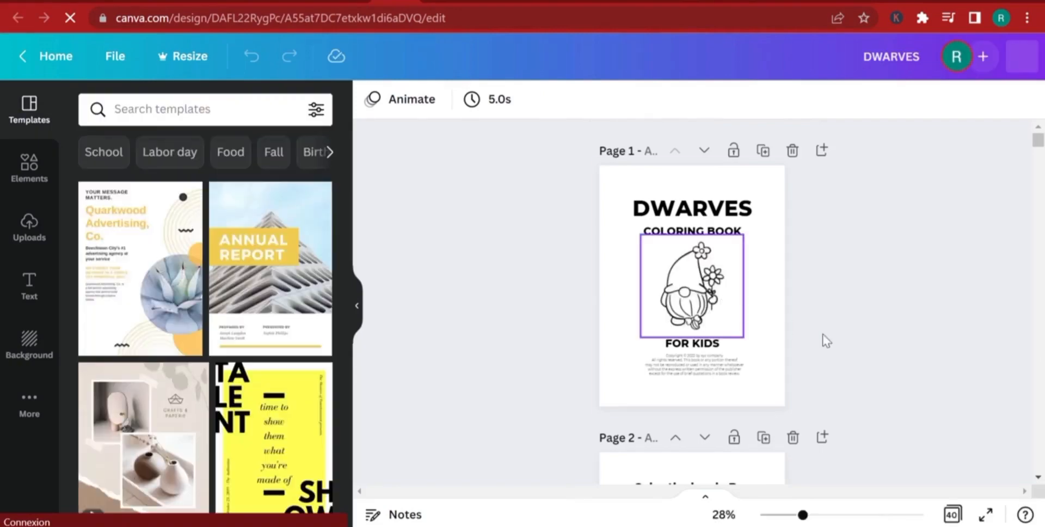
{"action": "scroll", "coordinate": [722, 223], "scroll_direction": "down", "scroll_amount": 18}
{"action": "scroll", "coordinate": [720, 303], "scroll_direction": "down", "scroll_amount": 20}
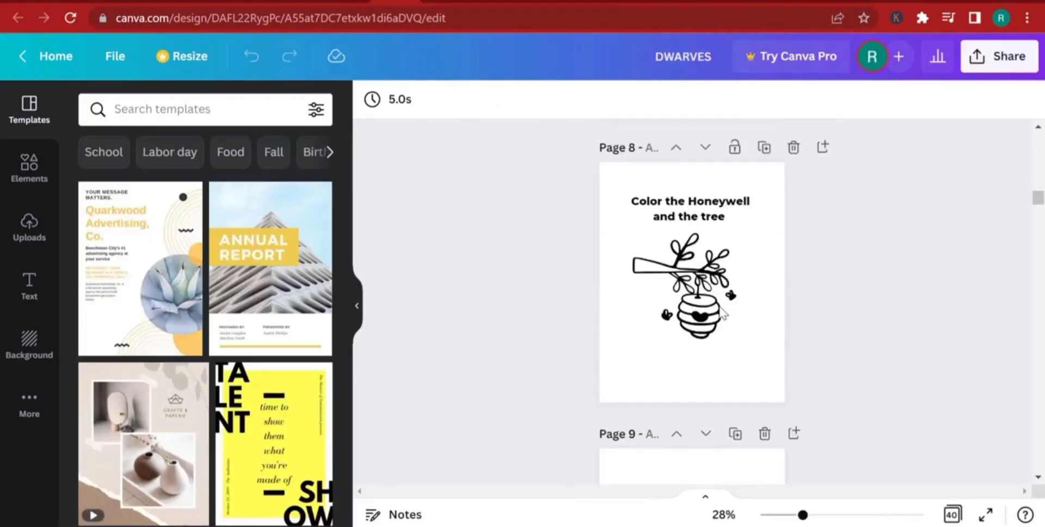
{"action": "scroll", "coordinate": [729, 359], "scroll_direction": "down", "scroll_amount": 20}
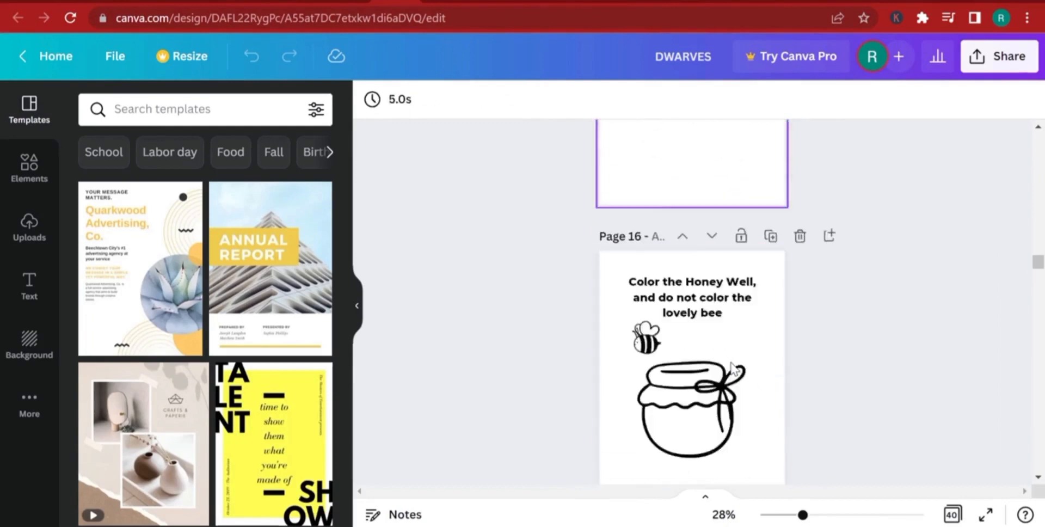
{"action": "scroll", "coordinate": [730, 362], "scroll_direction": "down", "scroll_amount": 20}
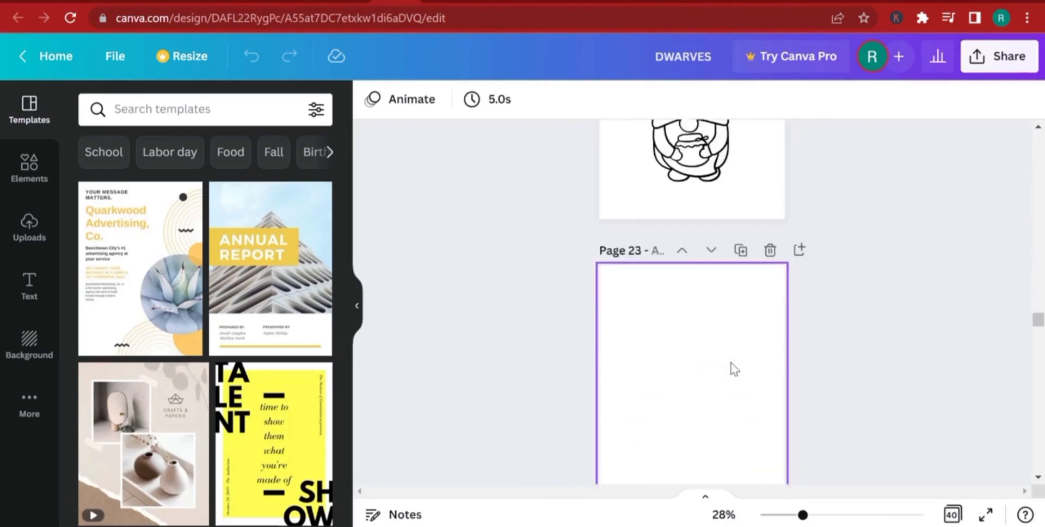
{"action": "scroll", "coordinate": [719, 330], "scroll_direction": "up", "scroll_amount": 5}
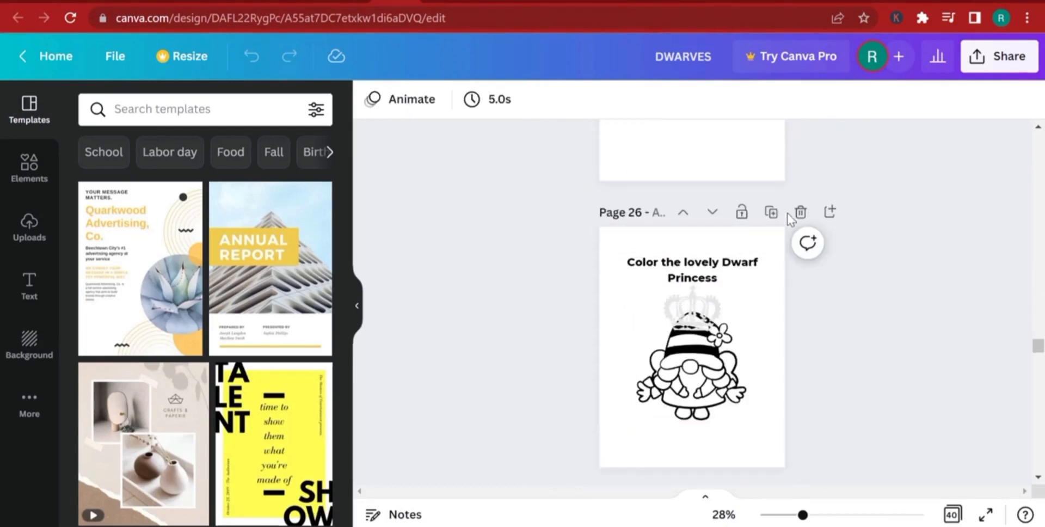
Duplicate the "Color the lovely Dwarf Princess" page and the illustrated page 29 that follows the next blank page.
{"action": "left_click", "coordinate": [769, 212]}
{"action": "scroll", "coordinate": [765, 299], "scroll_direction": "down", "scroll_amount": 7}
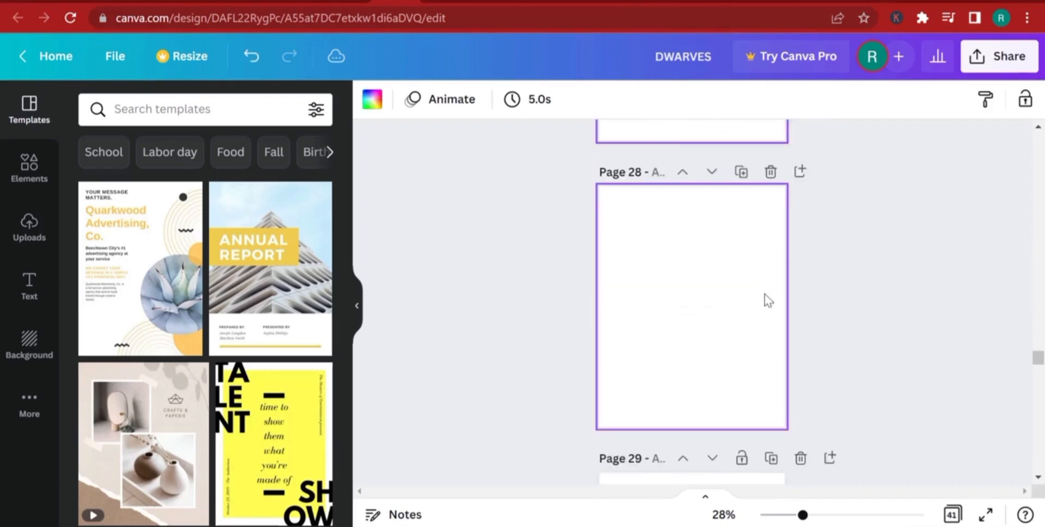
{"action": "left_click", "coordinate": [769, 133]}
{"action": "scroll", "coordinate": [769, 298], "scroll_direction": "down", "scroll_amount": 5}
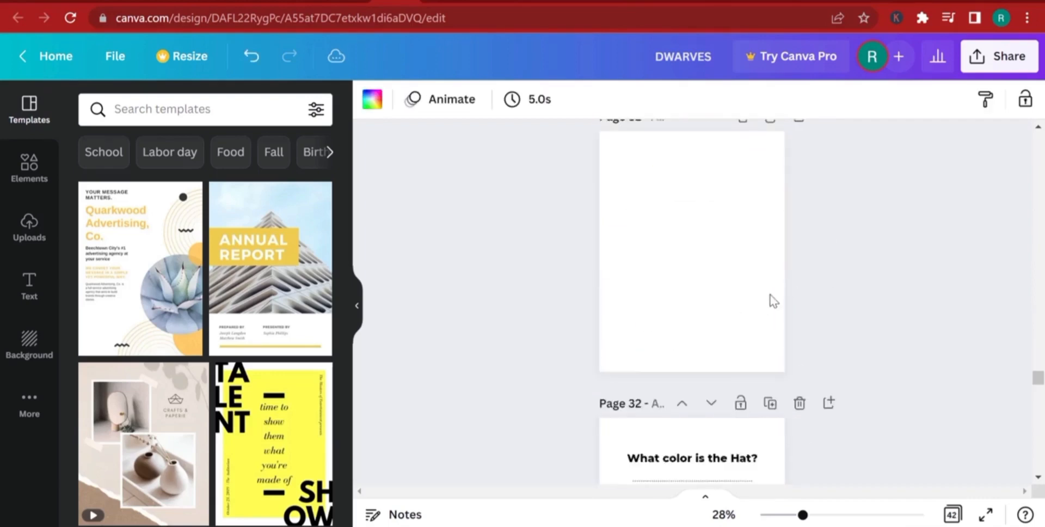
Duplicate the "What color is the Hat?" page and undo the duplication.
{"action": "left_click", "coordinate": [769, 375]}
{"action": "scroll", "coordinate": [768, 383], "scroll_direction": "down", "scroll_amount": 8}
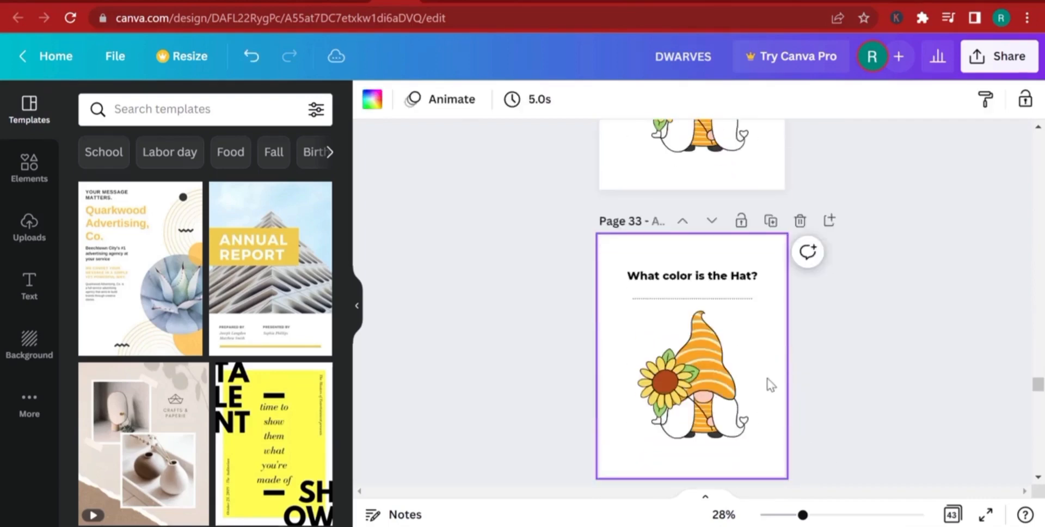
{"action": "left_click", "coordinate": [770, 182]}
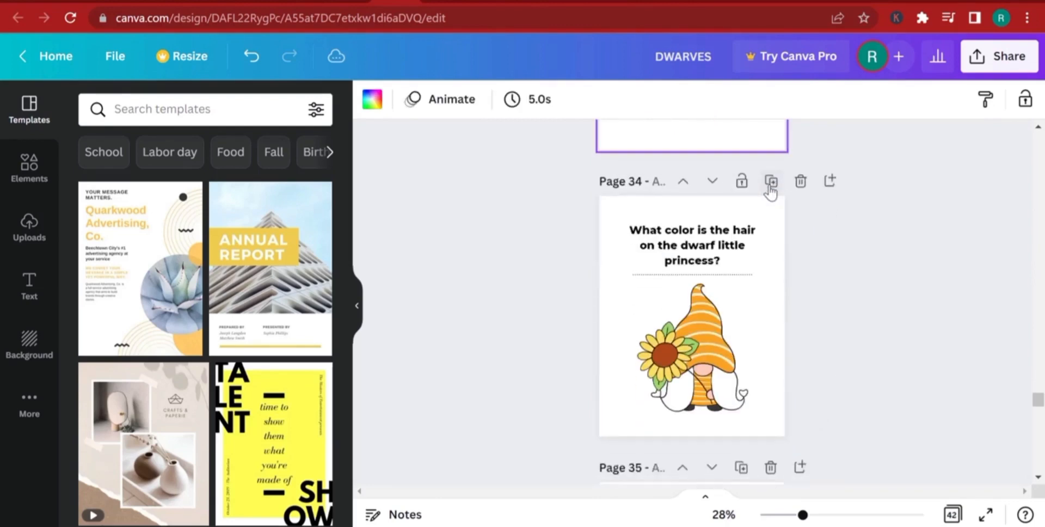
{"action": "left_click", "coordinate": [251, 56]}
Duplicate the blank page before the dwarf little princess hair question, and duplicate the "What color are carrots ?" page three times.
{"action": "left_click", "coordinate": [744, 184]}
{"action": "scroll", "coordinate": [749, 243], "scroll_direction": "down", "scroll_amount": 5}
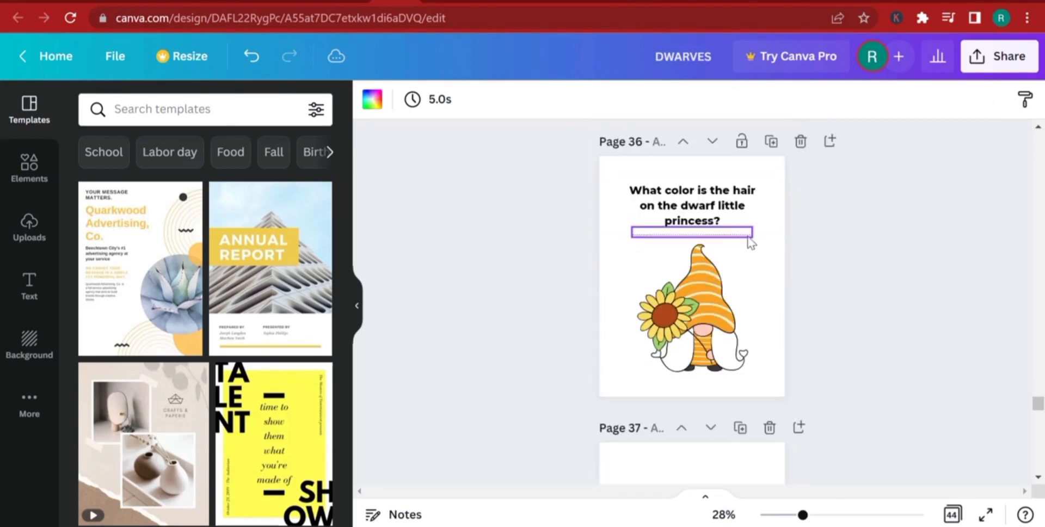
{"action": "scroll", "coordinate": [762, 376], "scroll_direction": "down", "scroll_amount": 5}
{"action": "scroll", "coordinate": [759, 370], "scroll_direction": "down", "scroll_amount": 5}
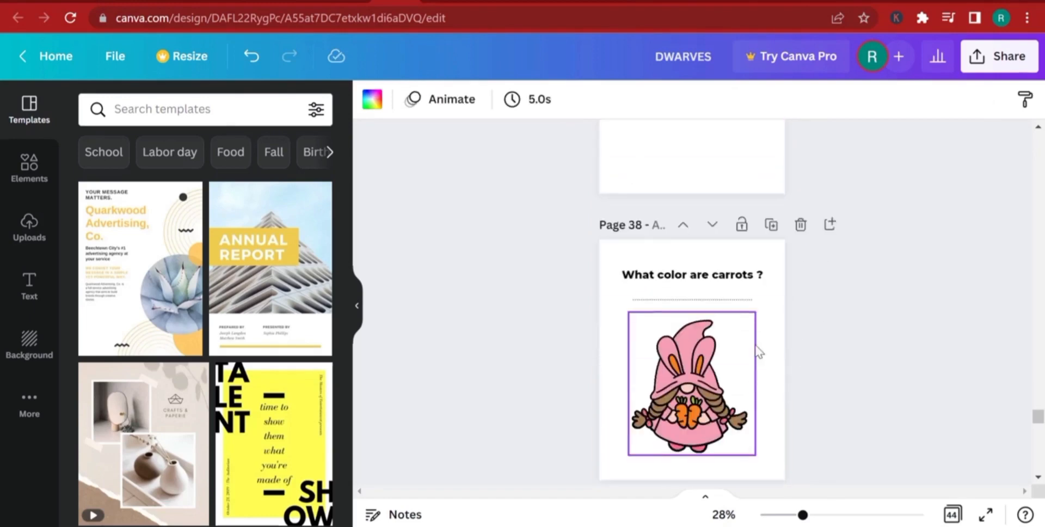
{"action": "left_click", "coordinate": [771, 224]}
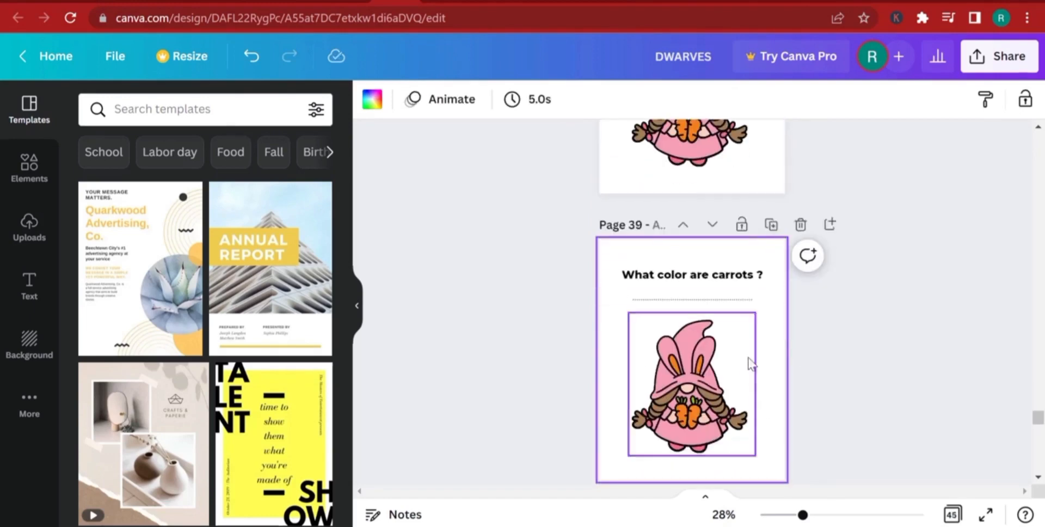
{"action": "left_click", "coordinate": [771, 225]}
{"action": "left_click", "coordinate": [772, 224]}
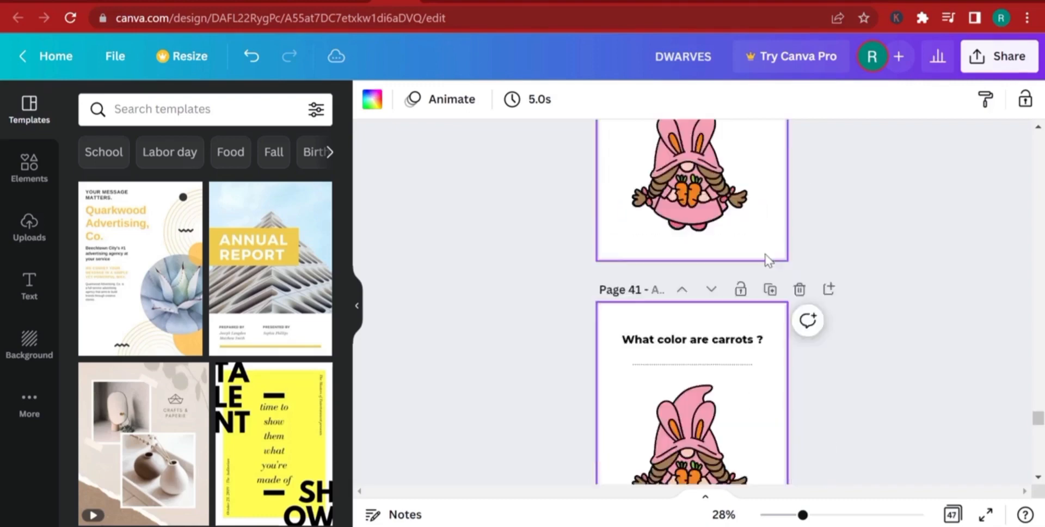
Duplicate the "Which honeycomb is bigger?" page once and the blank page that follows it once.
{"action": "scroll", "coordinate": [765, 263], "scroll_direction": "down", "scroll_amount": 10}
{"action": "left_click", "coordinate": [770, 205]}
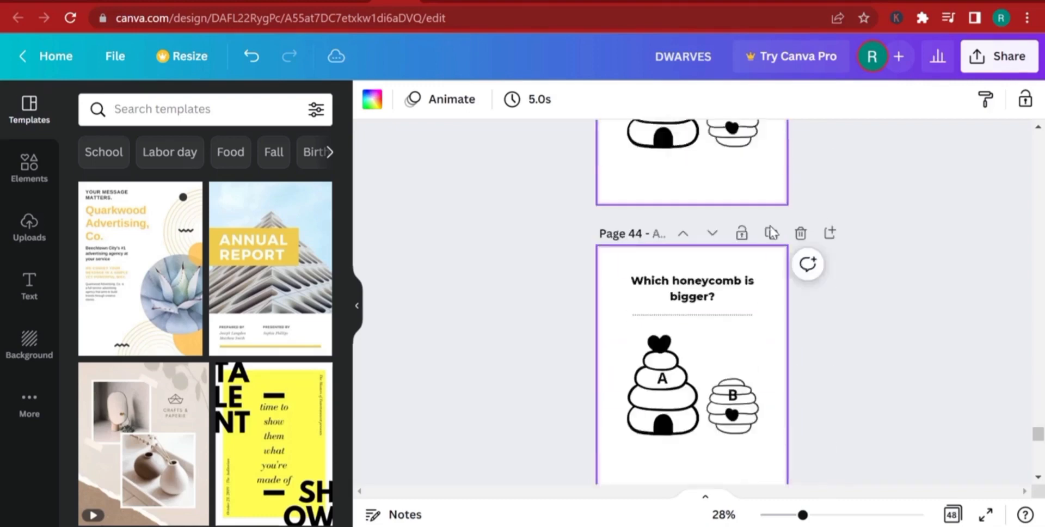
{"action": "scroll", "coordinate": [777, 261], "scroll_direction": "down", "scroll_amount": 5}
{"action": "left_click", "coordinate": [742, 163]}
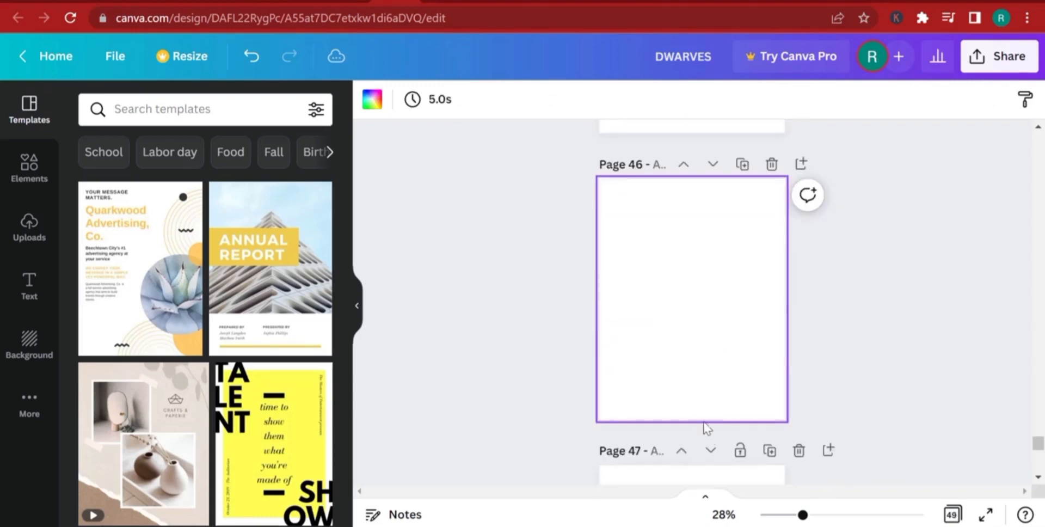
Duplicate the final "What color is the dwarf wizard's beard?" page twice and add two blank pages at the end.
{"action": "scroll", "coordinate": [775, 379], "scroll_direction": "down", "scroll_amount": 10}
{"action": "scroll", "coordinate": [818, 403], "scroll_direction": "down", "scroll_amount": 2}
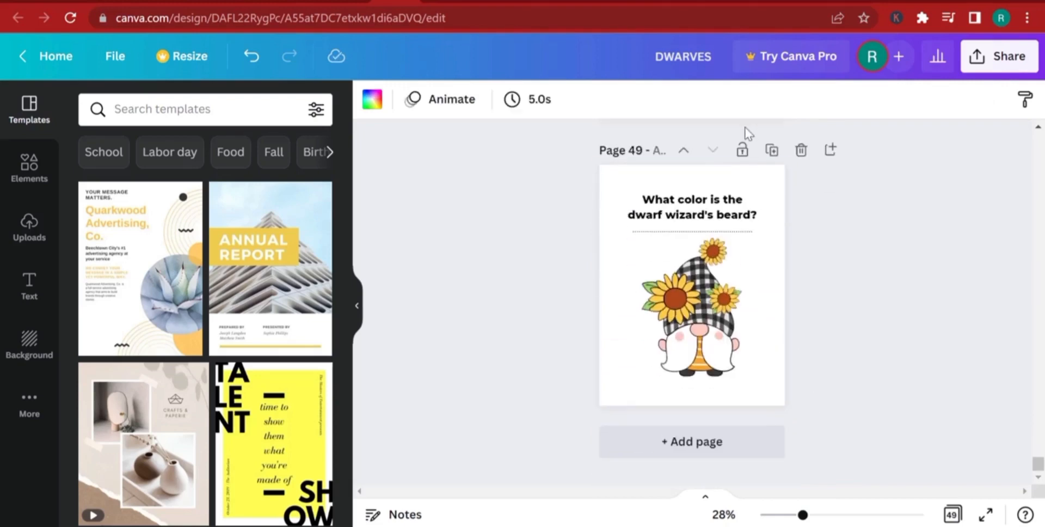
{"action": "left_click", "coordinate": [771, 153]}
{"action": "left_click", "coordinate": [771, 156]}
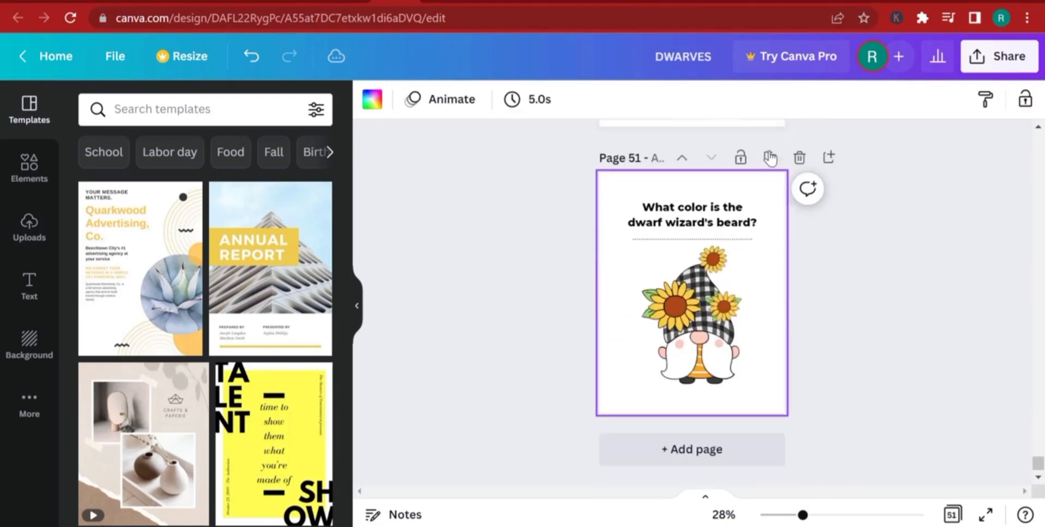
{"action": "left_click", "coordinate": [707, 449]}
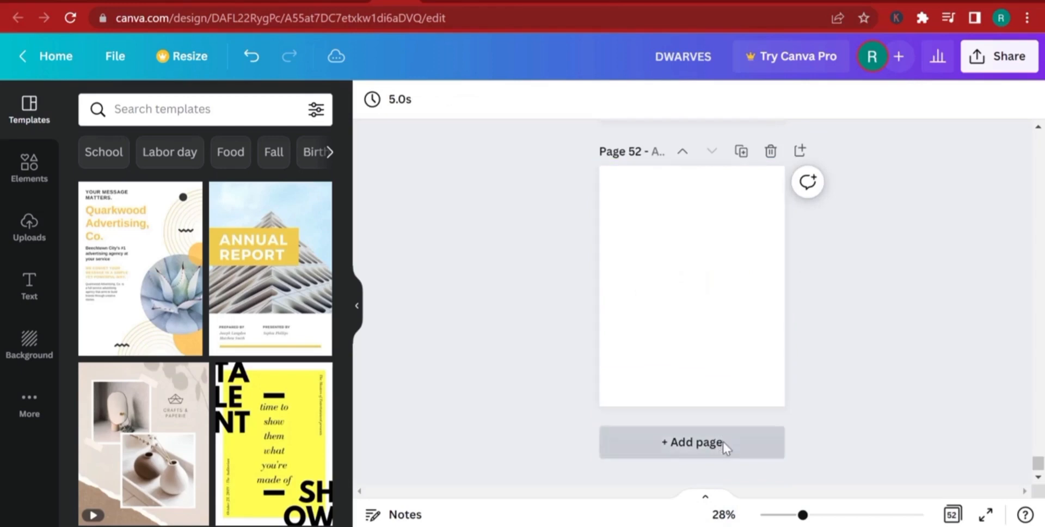
{"action": "left_click", "coordinate": [726, 446]}
Duplicate the dwarf wizard's beard question on page 51 and move the copy below the first blank page.
{"action": "scroll", "coordinate": [776, 210], "scroll_direction": "up", "scroll_amount": 10}
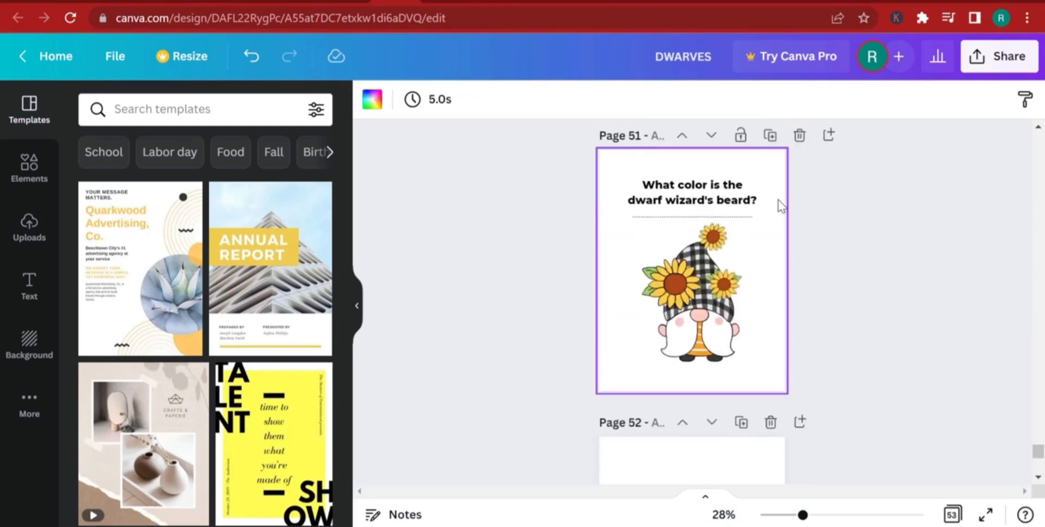
{"action": "left_click", "coordinate": [770, 154]}
{"action": "left_click", "coordinate": [714, 151]}
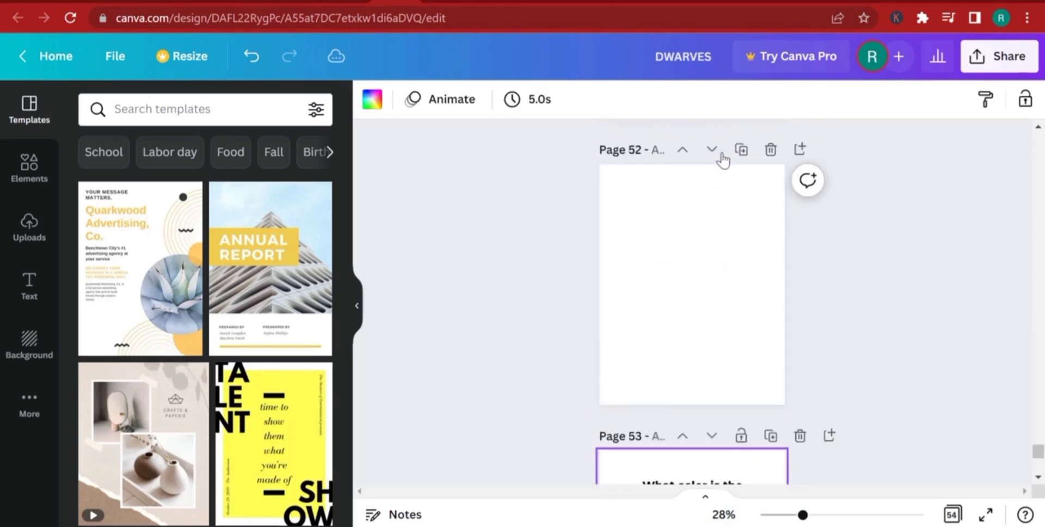
{"action": "scroll", "coordinate": [738, 188], "scroll_direction": "down", "scroll_amount": 4}
{"action": "scroll", "coordinate": [745, 194], "scroll_direction": "up", "scroll_amount": 3}
{"action": "scroll", "coordinate": [754, 164], "scroll_direction": "up", "scroll_amount": 1}
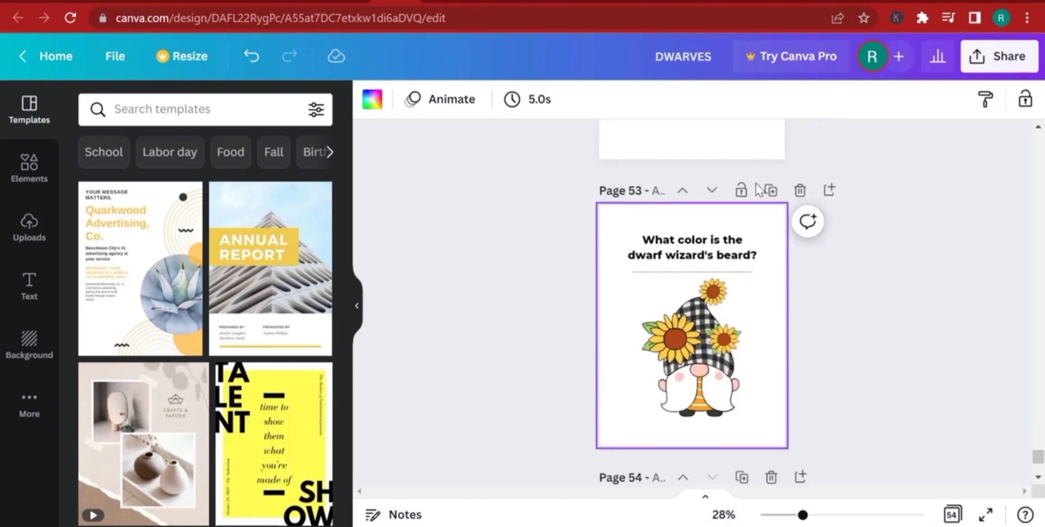
Make two more copies of the dwarf wizard's beard page, moving each below the next blank page, and add a blank page at the end.
{"action": "left_click", "coordinate": [768, 191]}
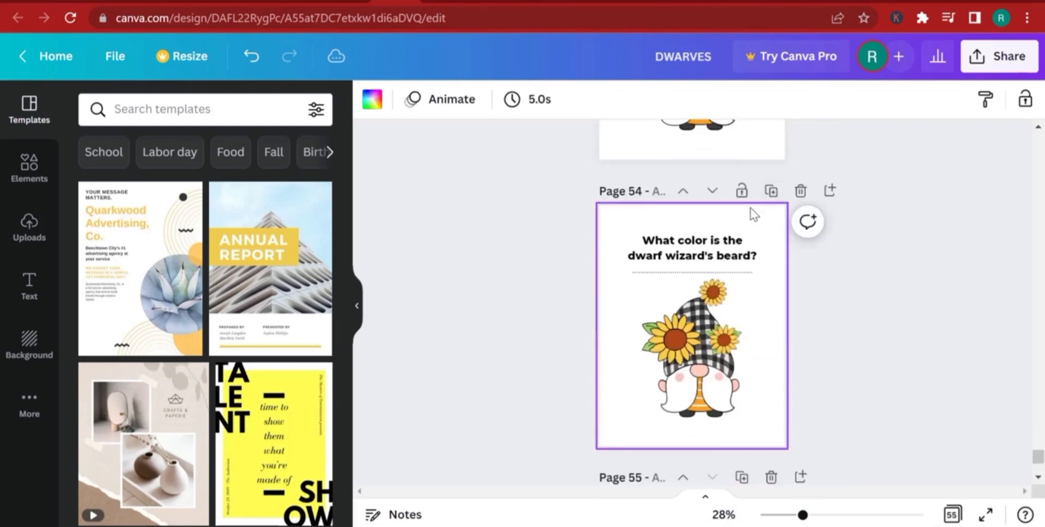
{"action": "left_click", "coordinate": [712, 191]}
{"action": "left_click", "coordinate": [730, 481]}
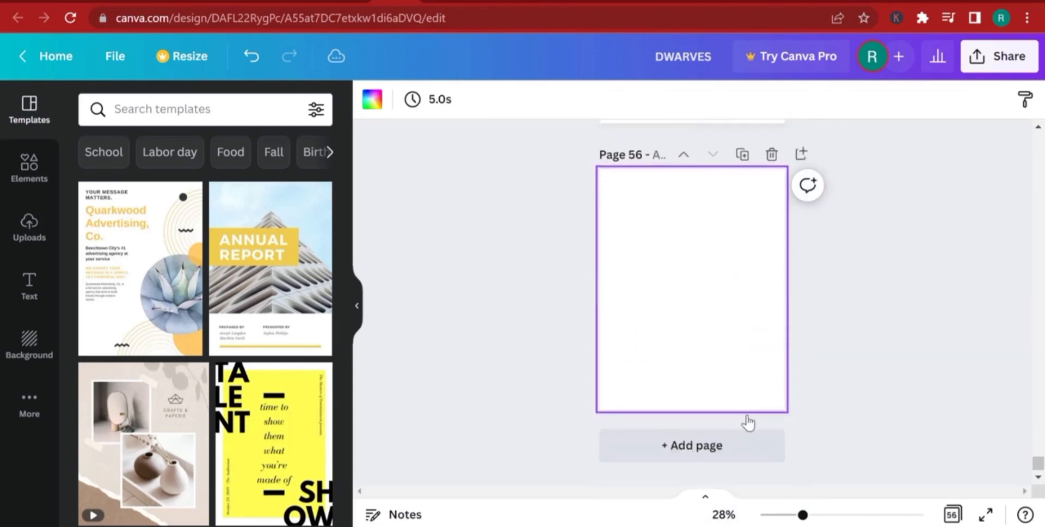
{"action": "scroll", "coordinate": [748, 422], "scroll_direction": "up", "scroll_amount": 4}
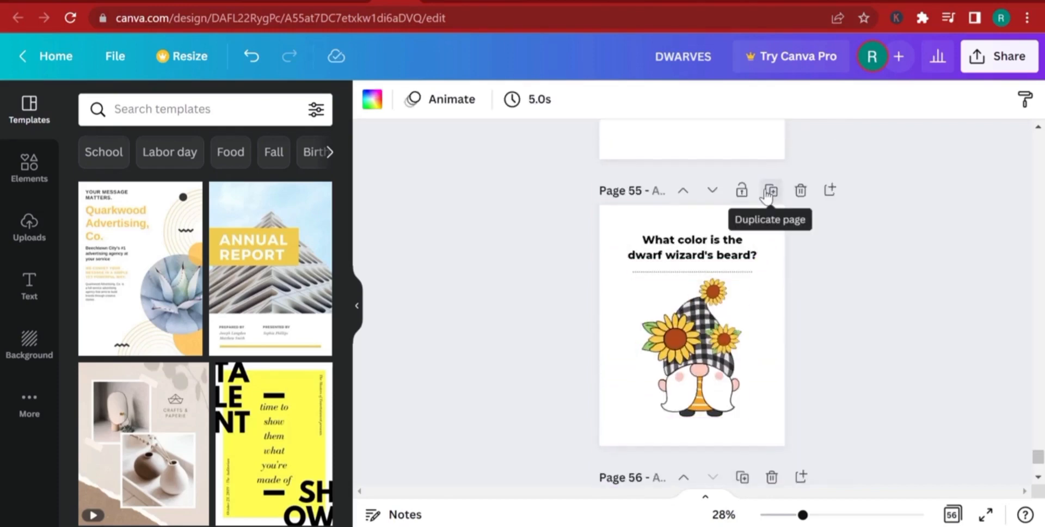
{"action": "left_click", "coordinate": [769, 191]}
{"action": "left_click", "coordinate": [712, 191]}
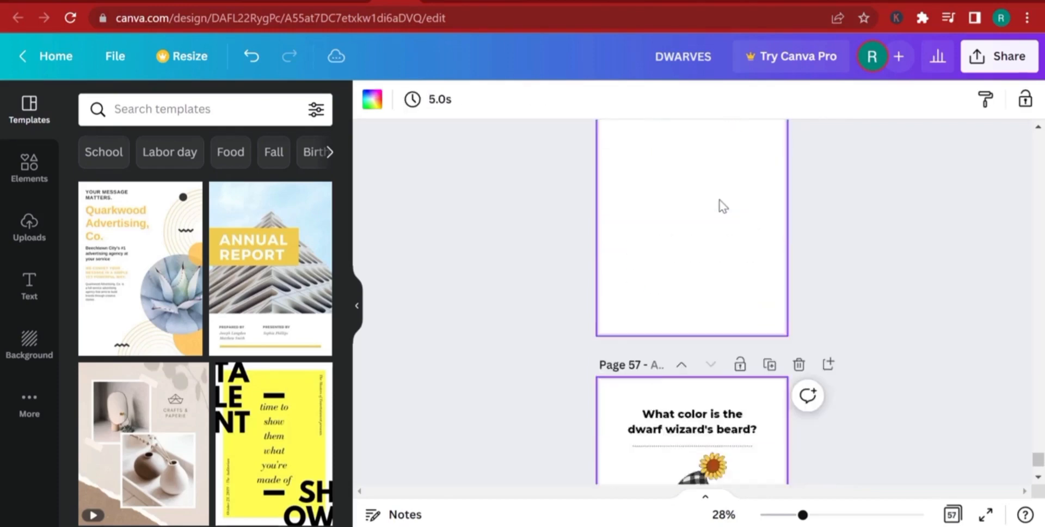
Duplicate the last dwarf wizard's beard page repeatedly until the design has 72 pages.
{"action": "left_click", "coordinate": [768, 152]}
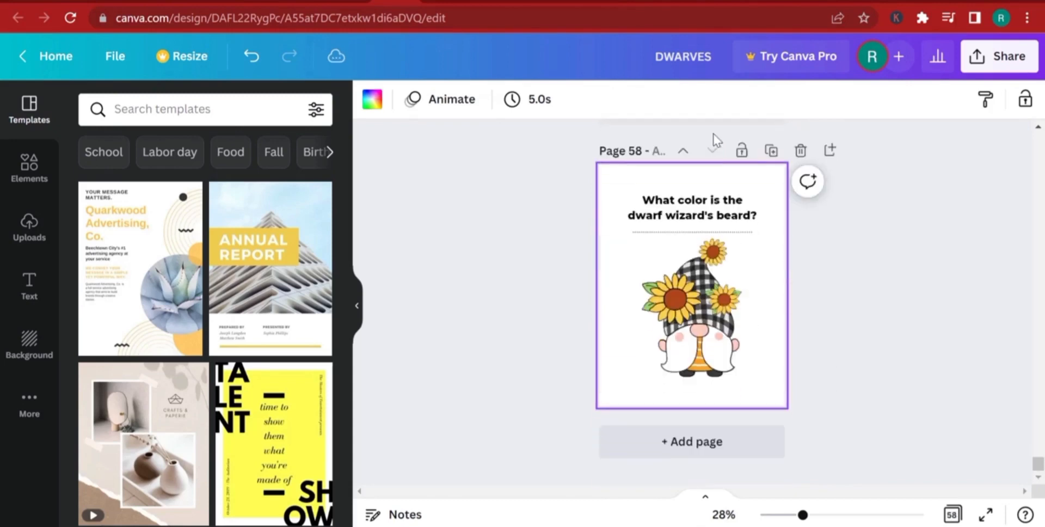
{"action": "left_click", "coordinate": [769, 152]}
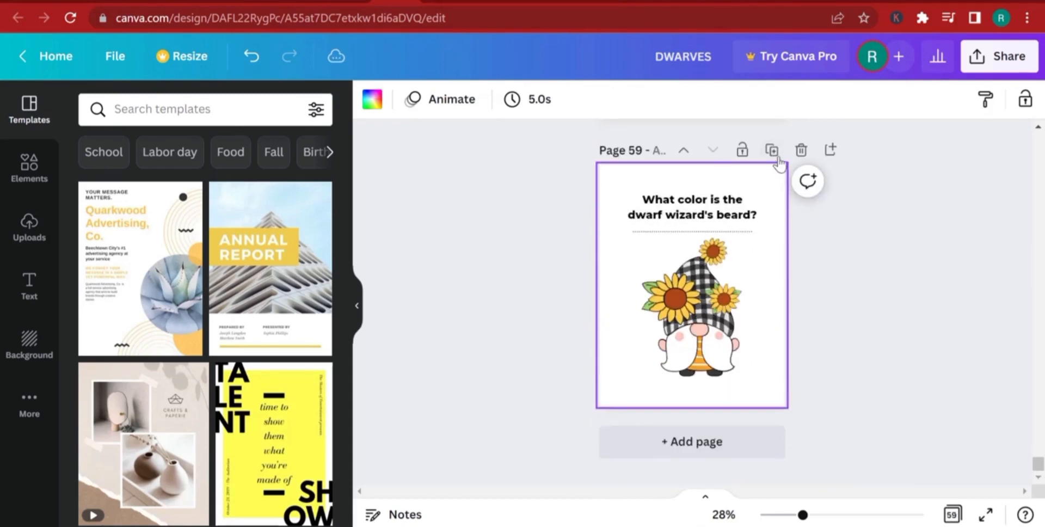
{"action": "left_click", "coordinate": [773, 152]}
{"action": "left_click", "coordinate": [772, 152]}
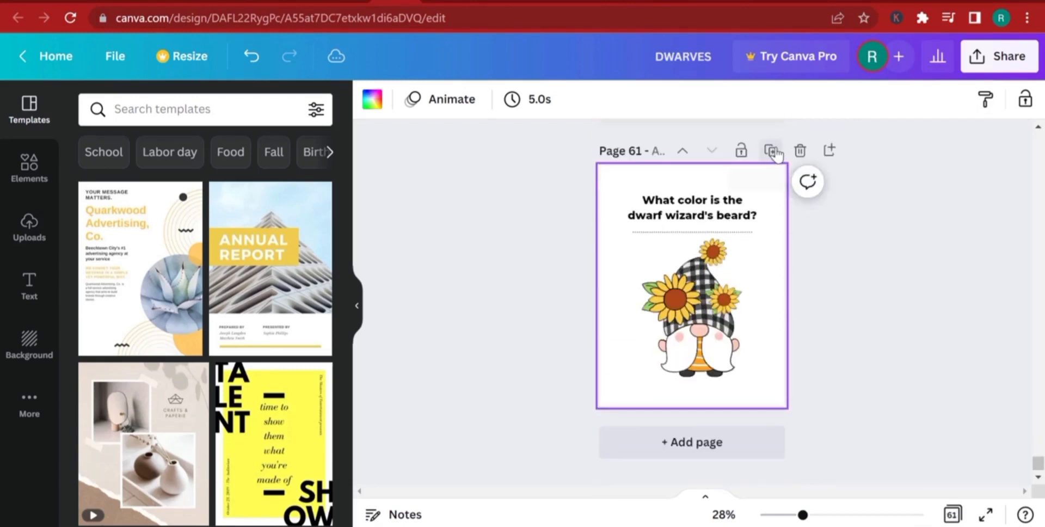
{"action": "left_click", "coordinate": [773, 153]}
{"action": "left_click", "coordinate": [770, 152]}
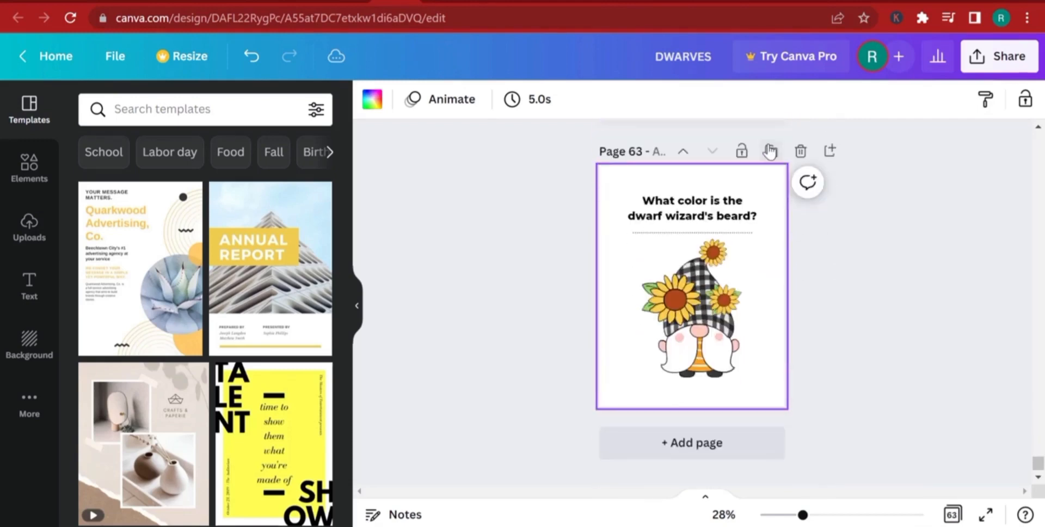
{"action": "left_click", "coordinate": [771, 152]}
{"action": "left_click", "coordinate": [772, 152]}
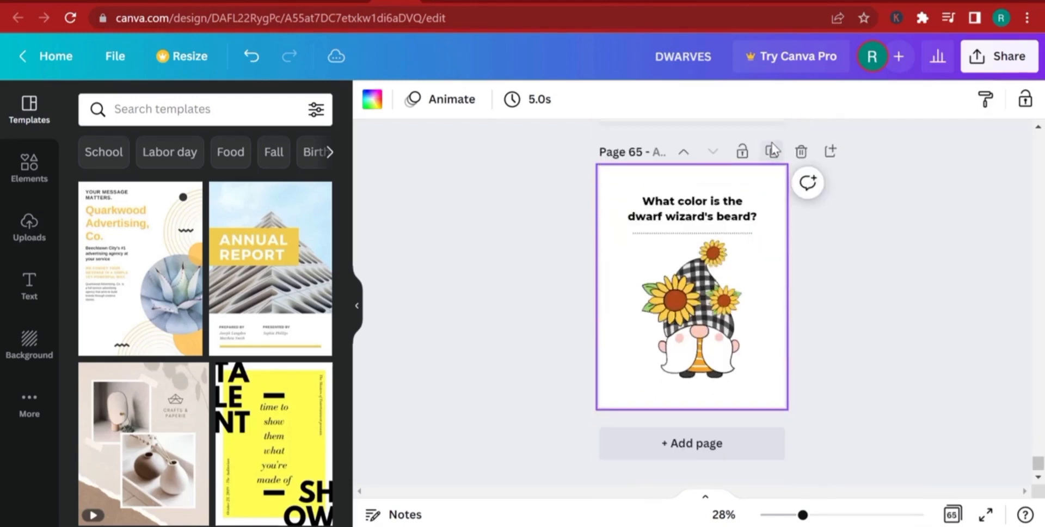
{"action": "left_click", "coordinate": [771, 152]}
{"action": "left_click", "coordinate": [772, 152]}
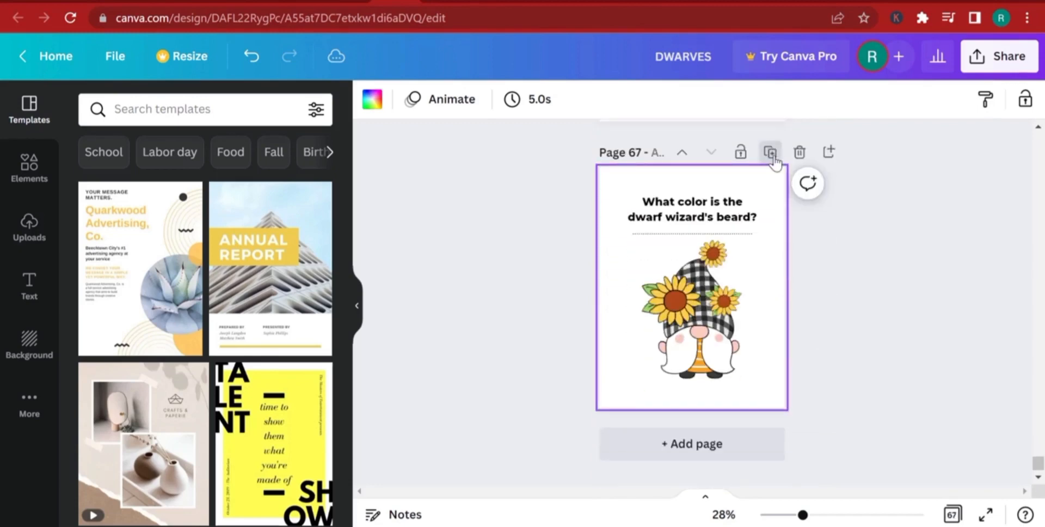
{"action": "left_click", "coordinate": [771, 153]}
{"action": "left_click", "coordinate": [771, 153]}
{"action": "left_click", "coordinate": [771, 153]}
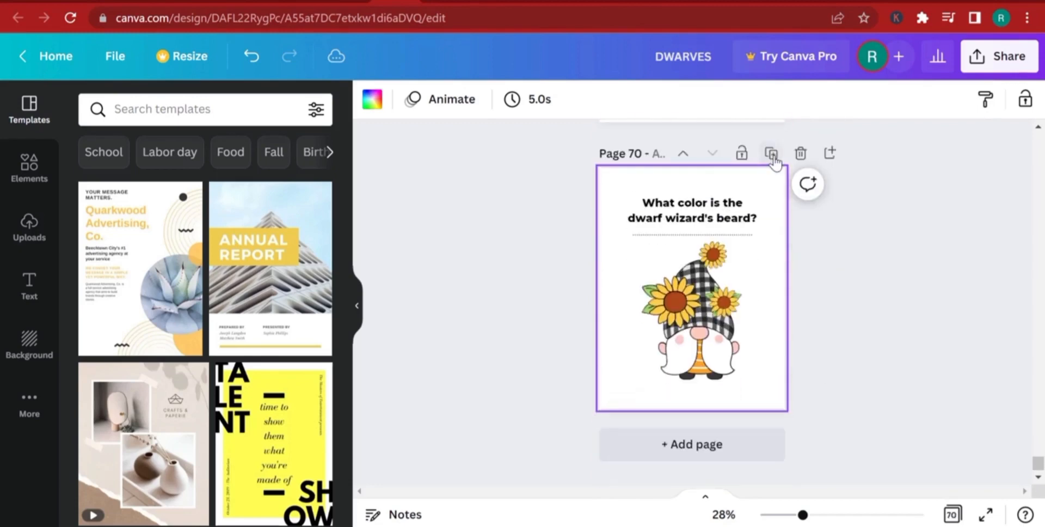
{"action": "left_click", "coordinate": [771, 153]}
{"action": "left_click", "coordinate": [771, 153]}
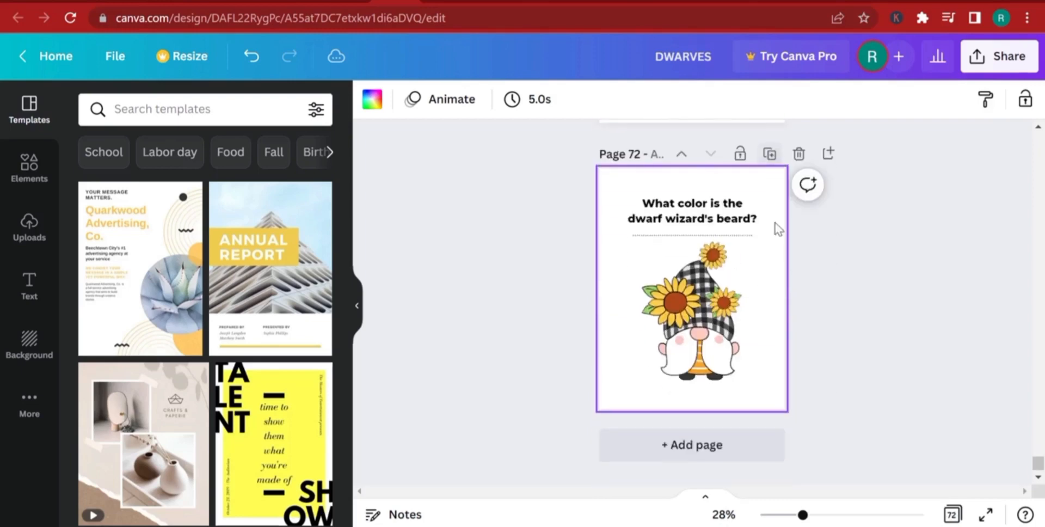
Download all 72 pages of the DWARVES interior design as a PDF Print file.
{"action": "left_click", "coordinate": [969, 62]}
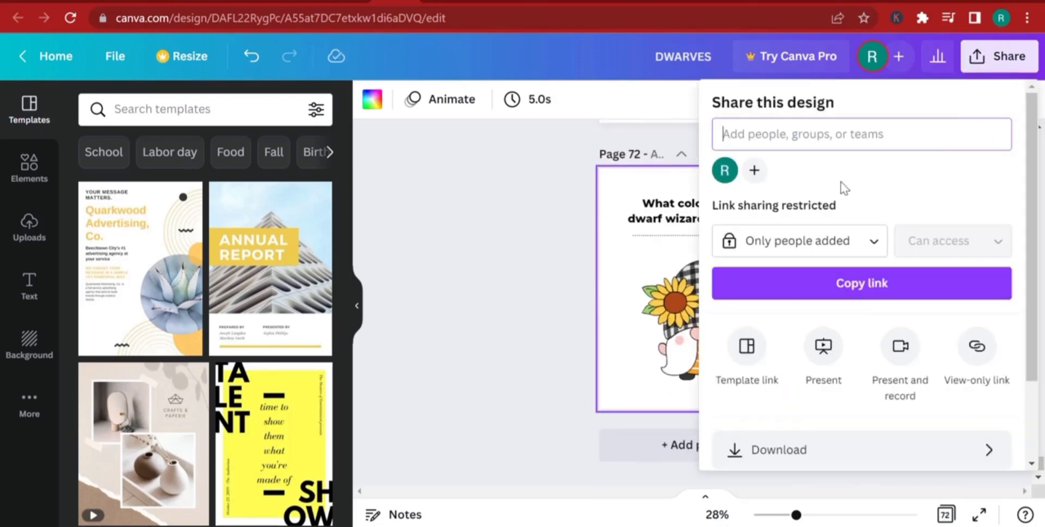
{"action": "left_click", "coordinate": [782, 461]}
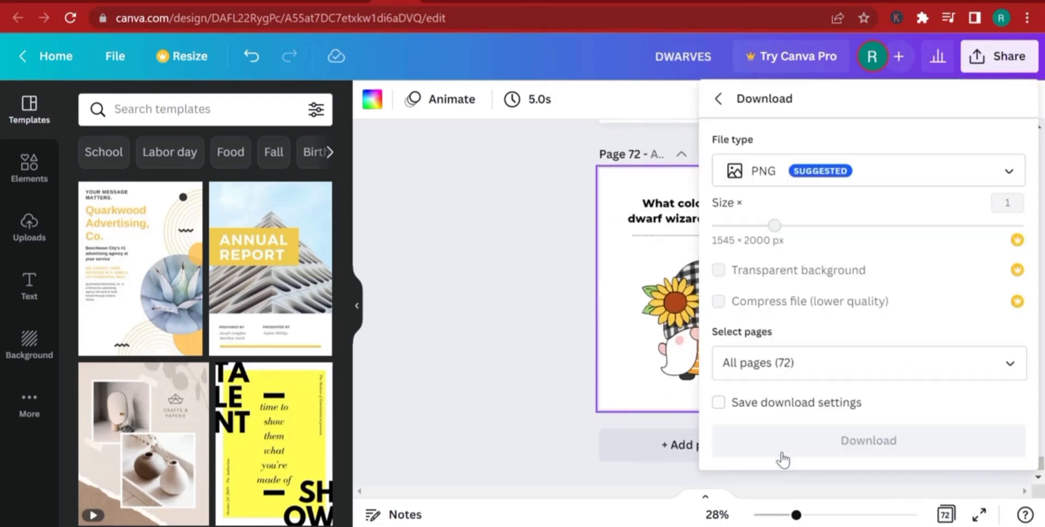
{"action": "left_click", "coordinate": [776, 174]}
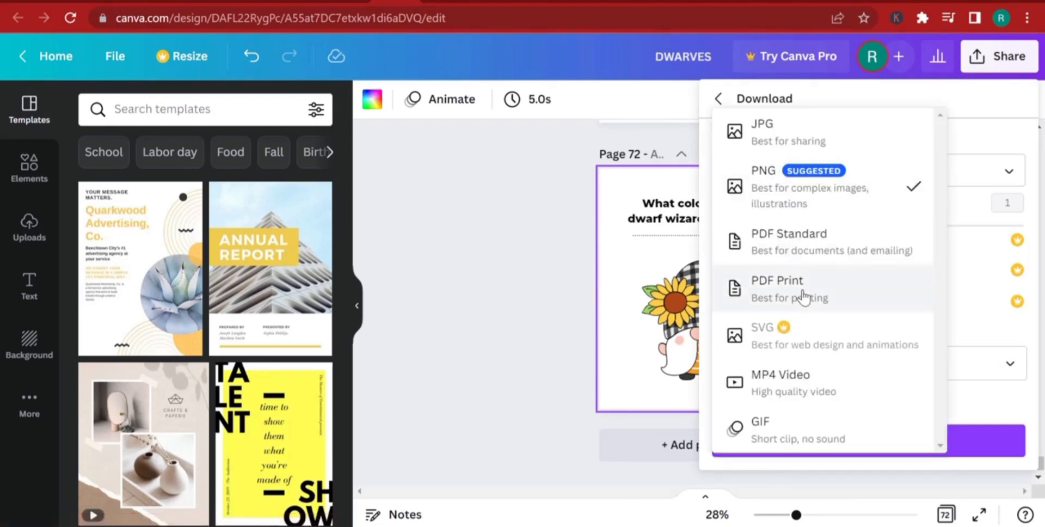
{"action": "left_click", "coordinate": [801, 296]}
{"action": "left_click", "coordinate": [831, 375]}
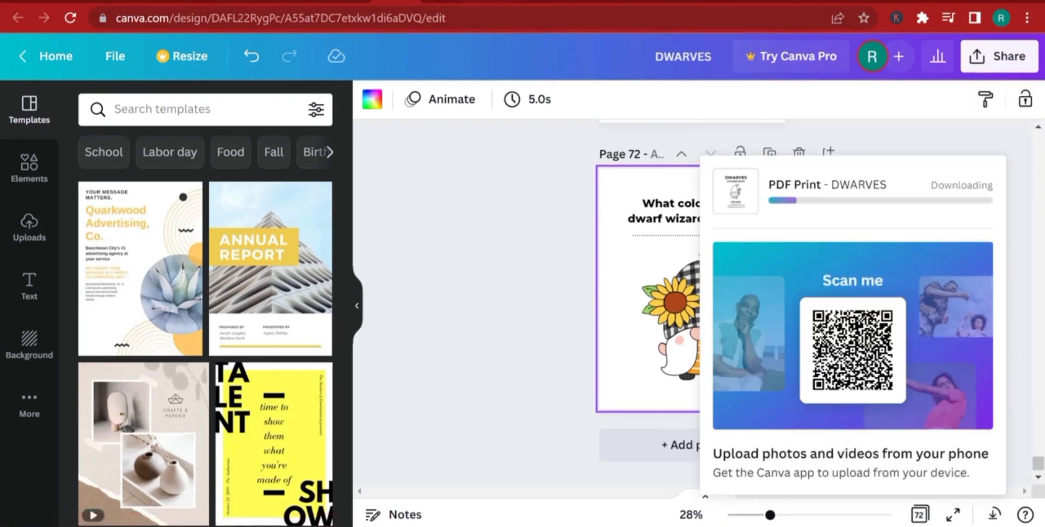
{"action": "left_click", "coordinate": [490, 1]}
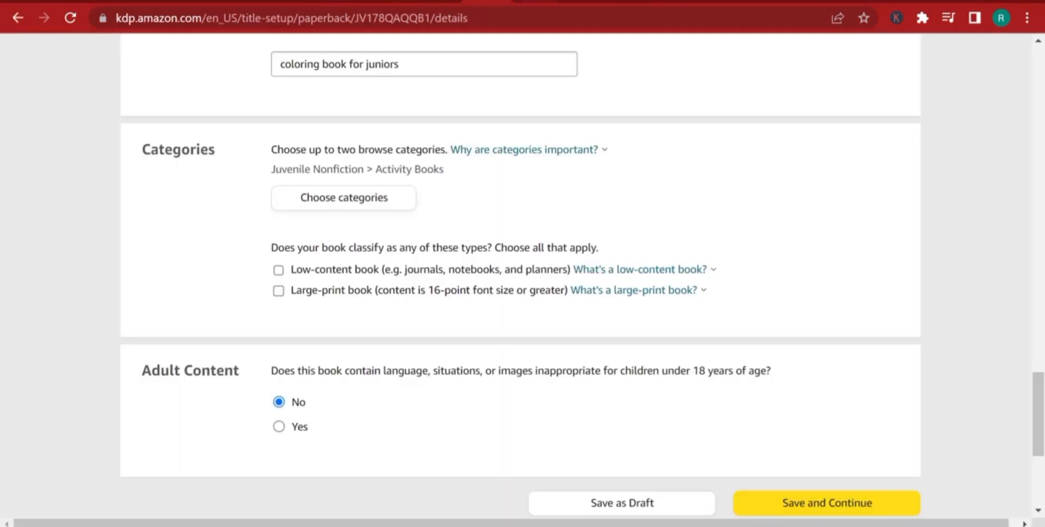
{"action": "left_click", "coordinate": [519, 4]}
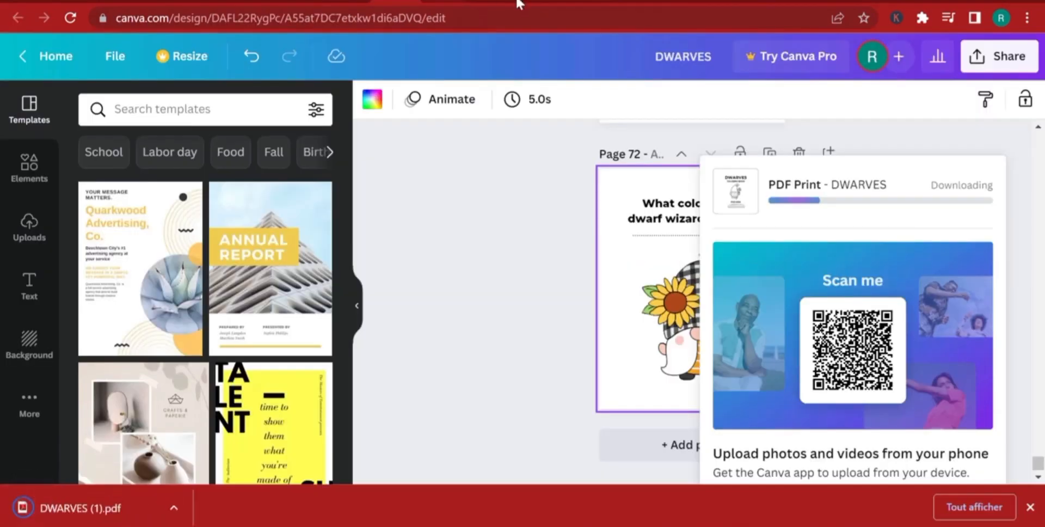
Switch to Kindle Direct Publishing and go to the Paperback Content page, saving the pending changes to the book details.
{"action": "left_click", "coordinate": [490, 3]}
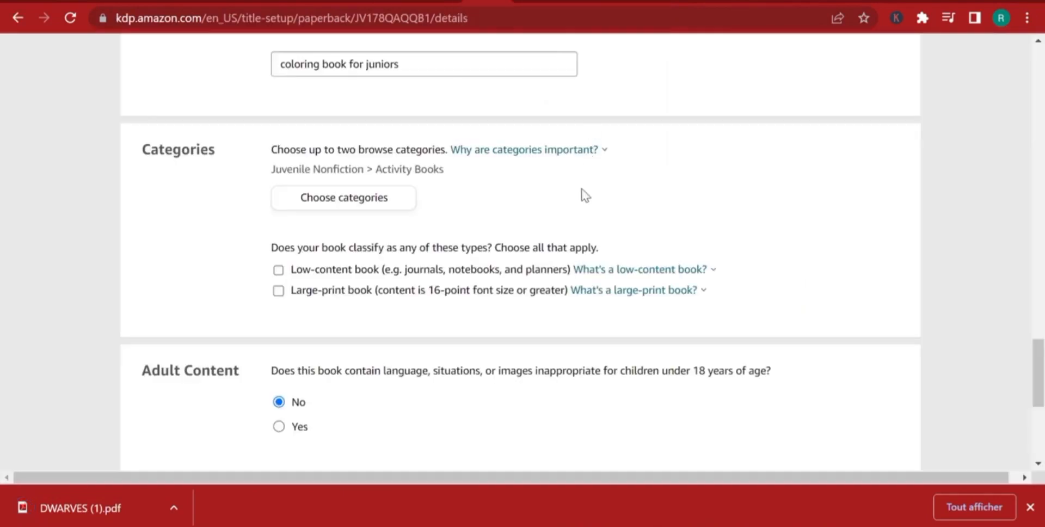
{"action": "scroll", "coordinate": [555, 221], "scroll_direction": "up", "scroll_amount": 10}
{"action": "scroll", "coordinate": [555, 221], "scroll_direction": "up", "scroll_amount": 15}
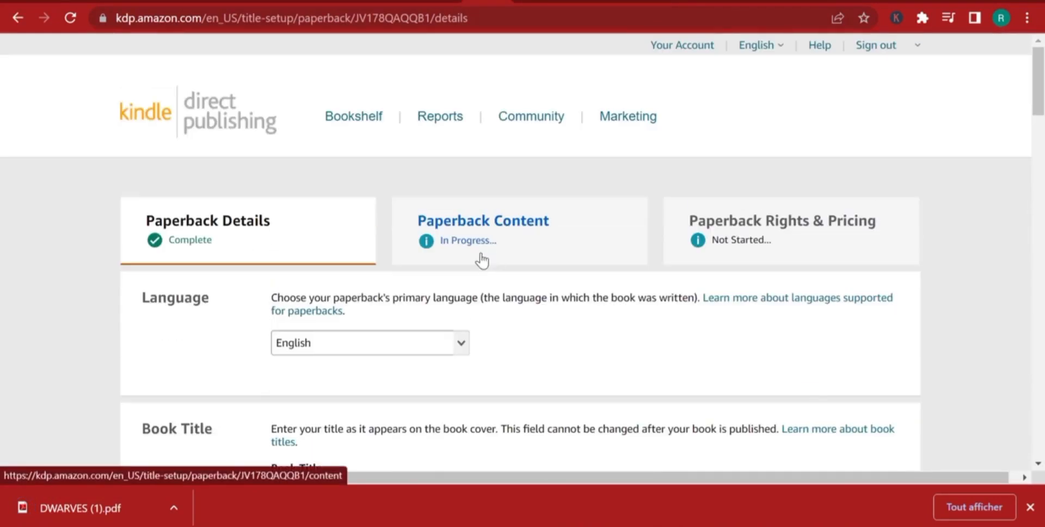
{"action": "left_click", "coordinate": [479, 233]}
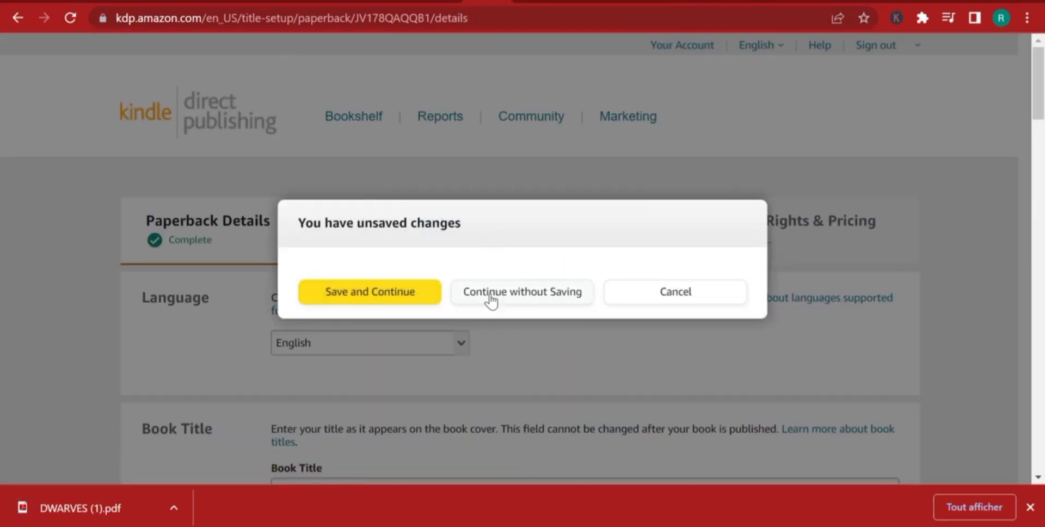
{"action": "left_click", "coordinate": [392, 298]}
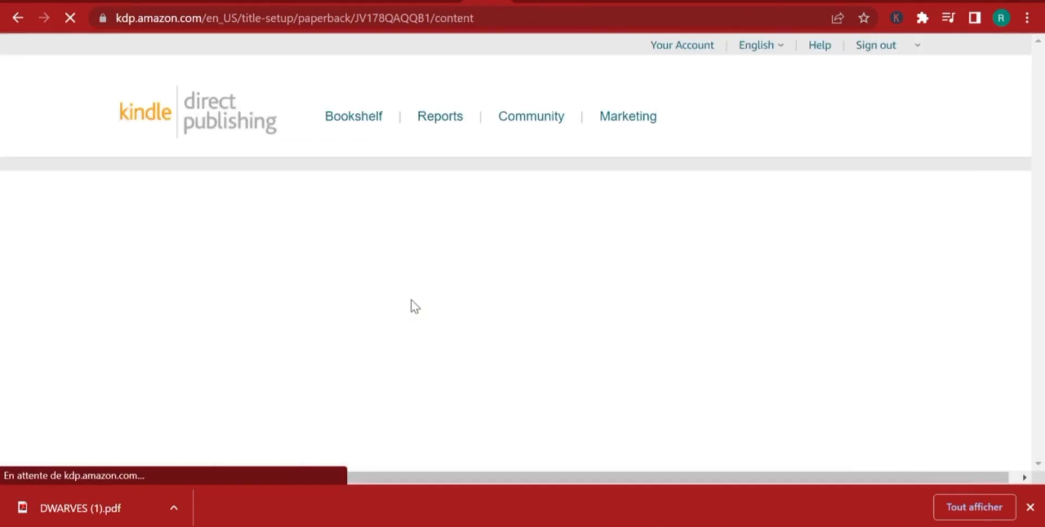
Upload DWARVES (1).pdf from the Downloads folder as the paperback manuscript.
{"action": "scroll", "coordinate": [411, 300], "scroll_direction": "down", "scroll_amount": 20}
{"action": "scroll", "coordinate": [413, 305], "scroll_direction": "down", "scroll_amount": 6}
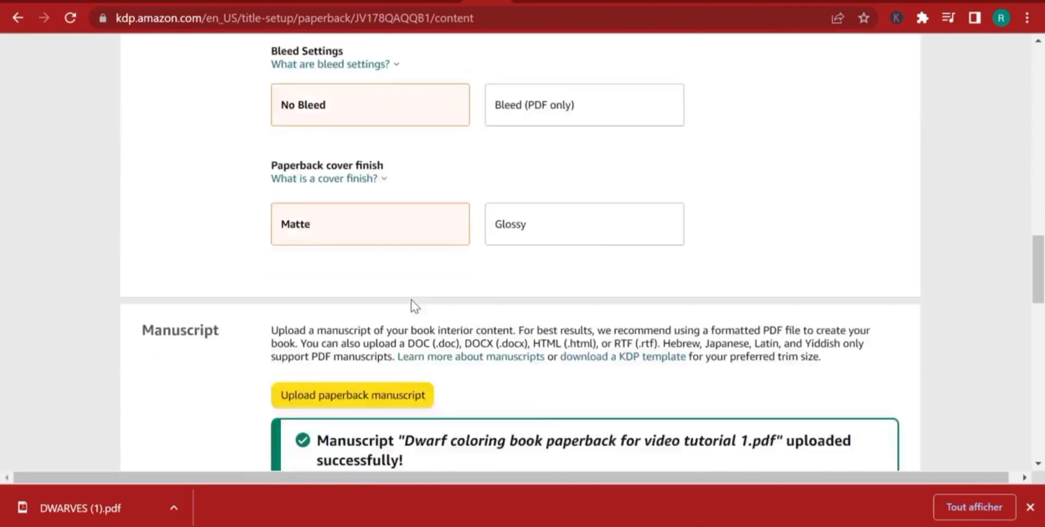
{"action": "left_click", "coordinate": [389, 146]}
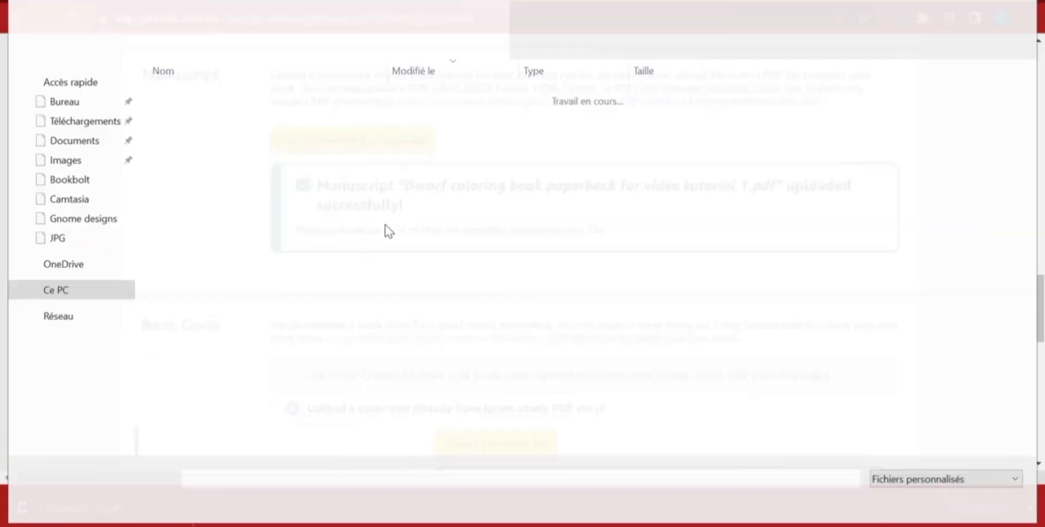
{"action": "left_click", "coordinate": [240, 117]}
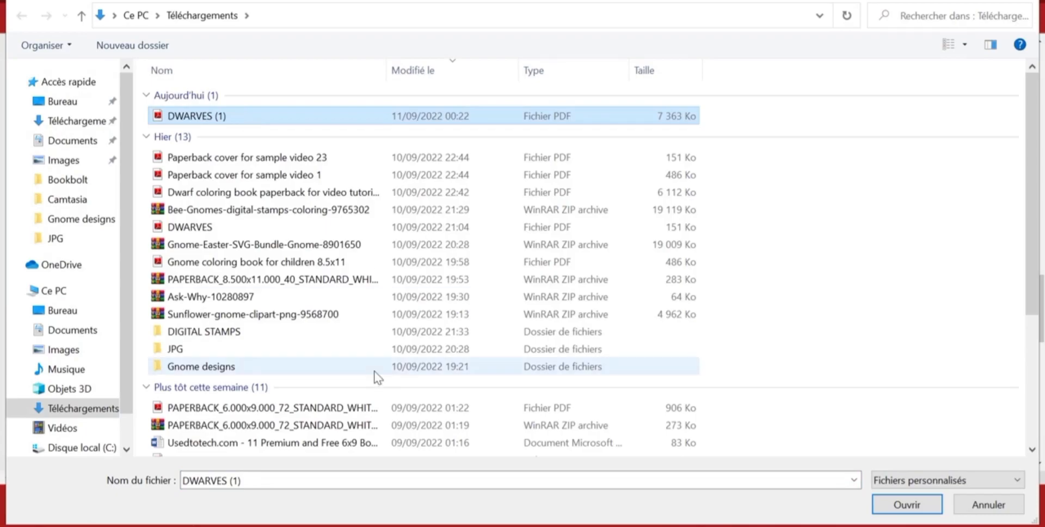
{"action": "key", "text": "Return"}
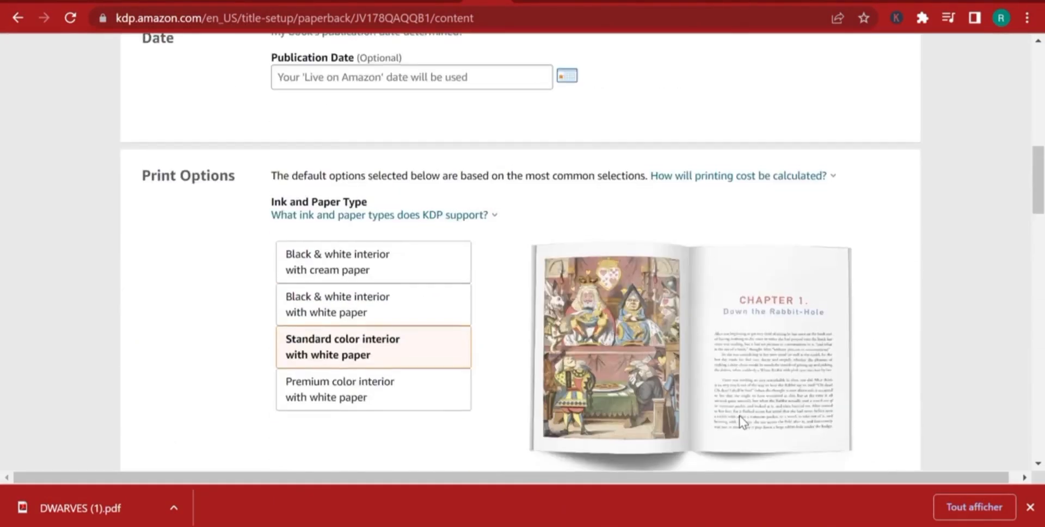
Review the Paperback Content page, examining the ISBN, print options and the processing status of the manuscript and cover.
{"action": "scroll", "coordinate": [374, 396], "scroll_direction": "down", "scroll_amount": 2}
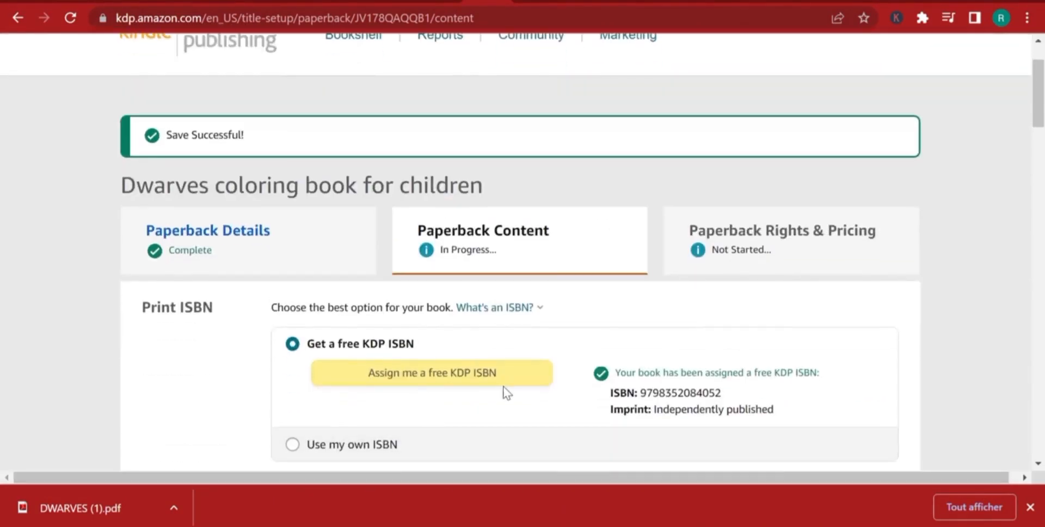
{"action": "scroll", "coordinate": [412, 351], "scroll_direction": "down", "scroll_amount": 20}
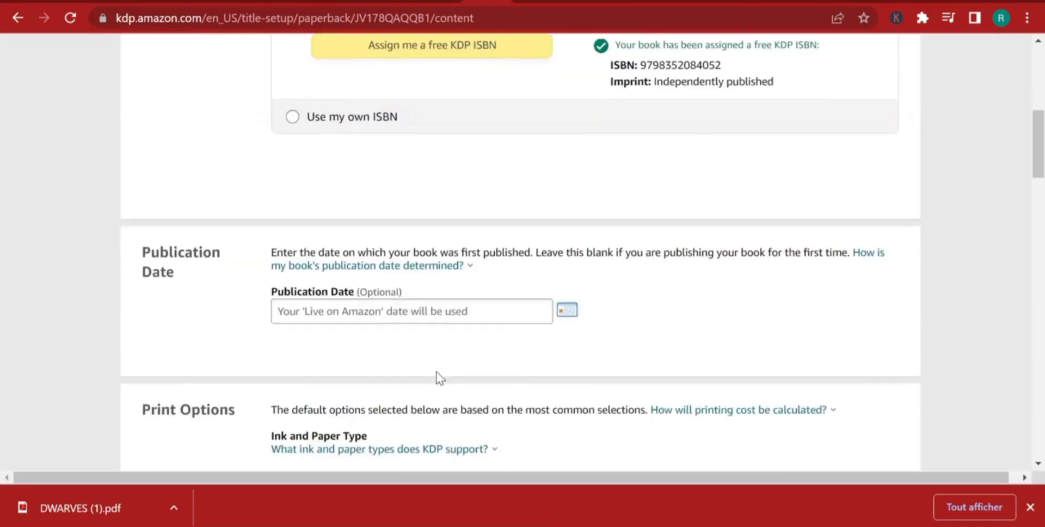
{"action": "scroll", "coordinate": [451, 398], "scroll_direction": "up", "scroll_amount": 1}
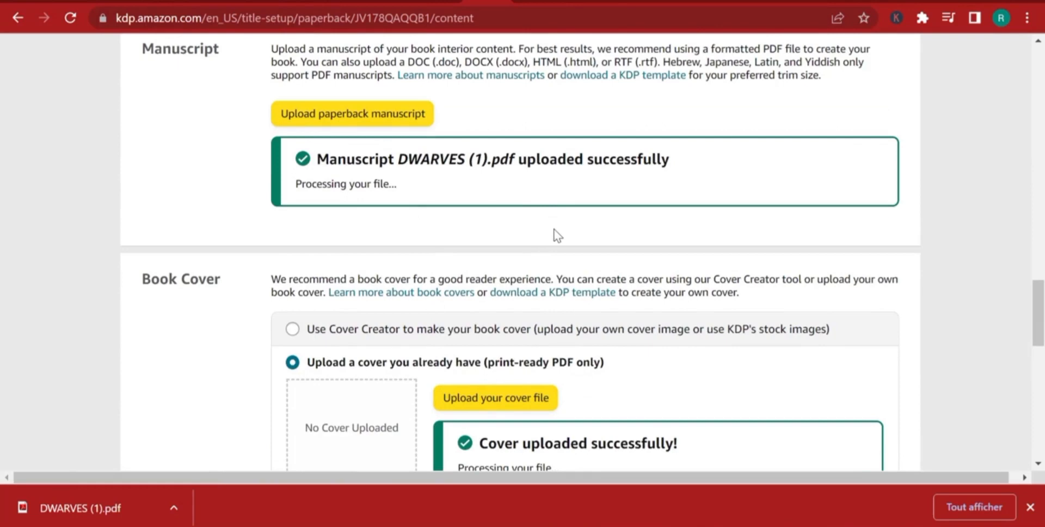
{"action": "scroll", "coordinate": [554, 240], "scroll_direction": "down", "scroll_amount": 2}
{"action": "scroll", "coordinate": [557, 255], "scroll_direction": "up", "scroll_amount": 2}
{"action": "scroll", "coordinate": [616, 252], "scroll_direction": "down", "scroll_amount": 4}
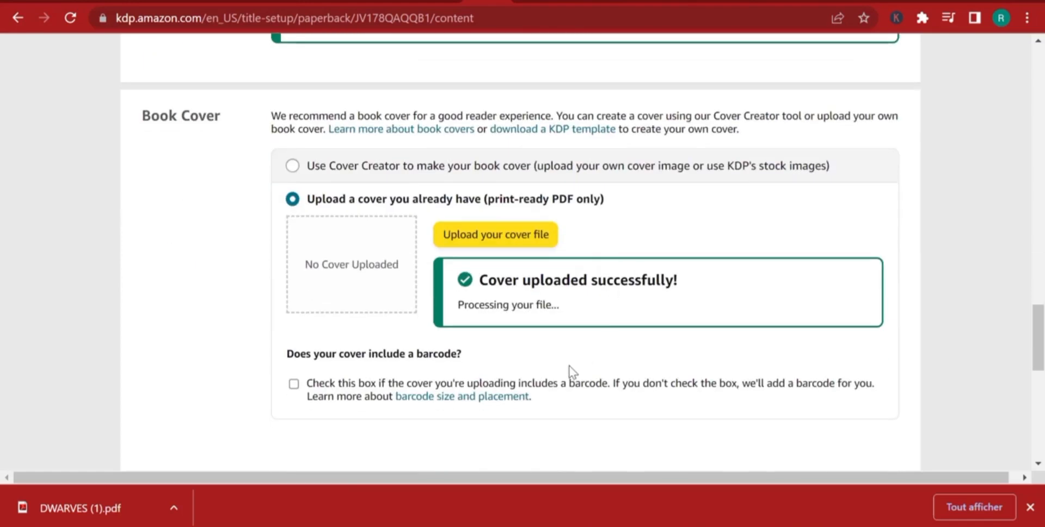
{"action": "scroll", "coordinate": [569, 365], "scroll_direction": "up", "scroll_amount": 2}
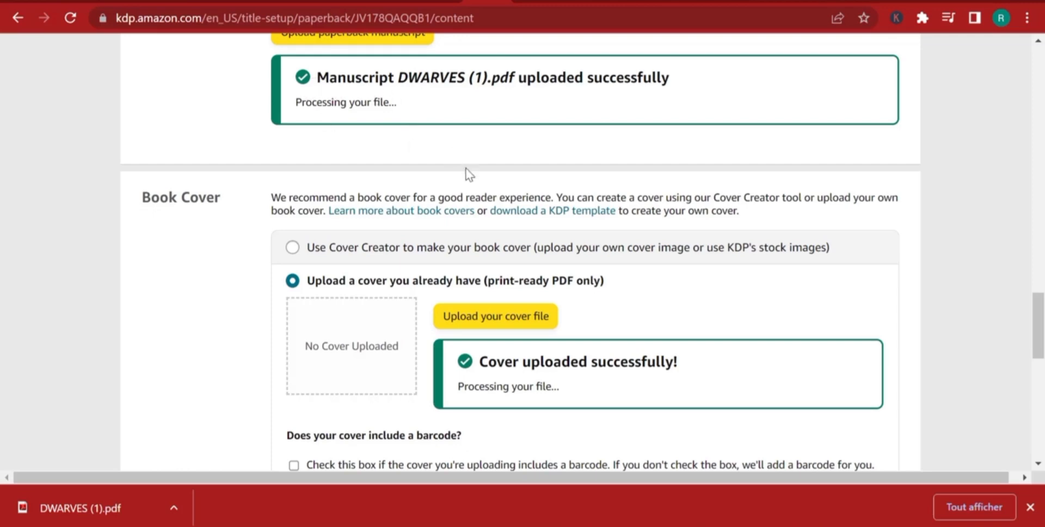
{"action": "scroll", "coordinate": [469, 178], "scroll_direction": "down", "scroll_amount": 6}
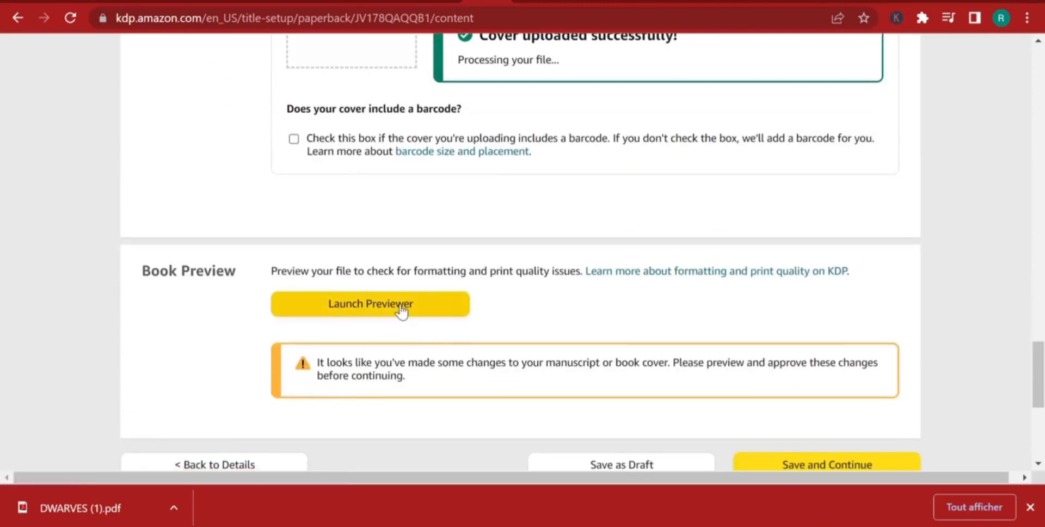
Launch the book previewer to check the updated manuscript and cover.
{"action": "left_click", "coordinate": [401, 309]}
{"action": "left_click", "coordinate": [479, 327]}
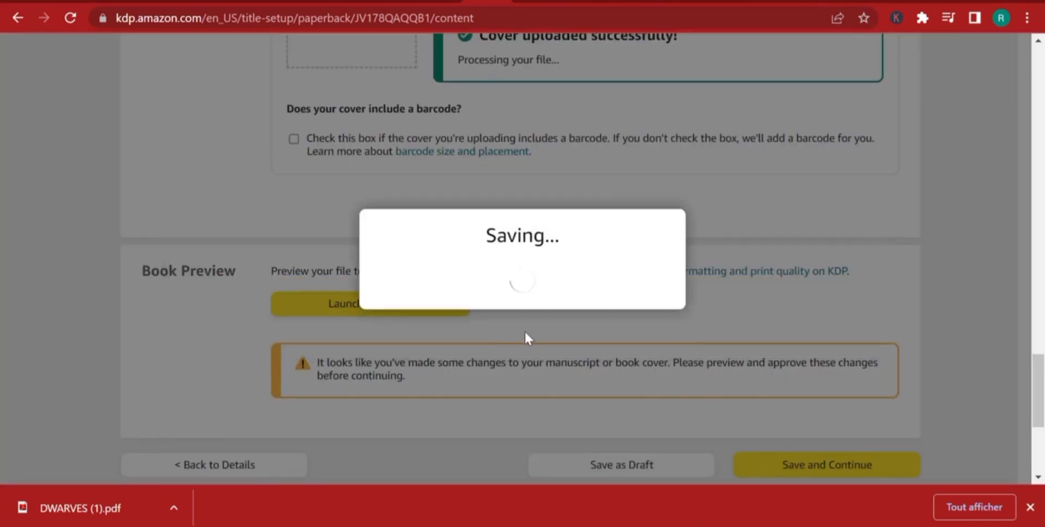
{"action": "scroll", "coordinate": [584, 320], "scroll_direction": "up", "scroll_amount": 10}
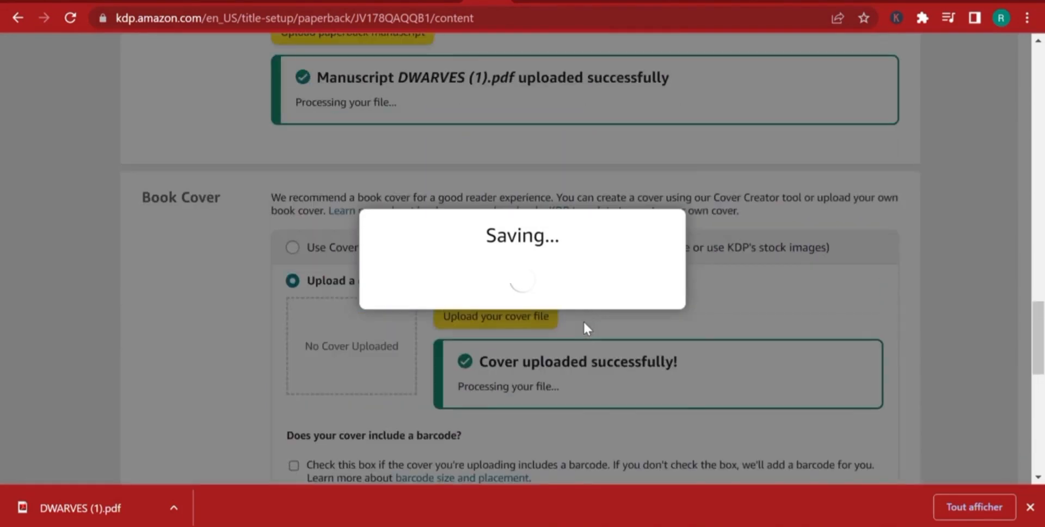
{"action": "scroll", "coordinate": [584, 324], "scroll_direction": "down", "scroll_amount": 1}
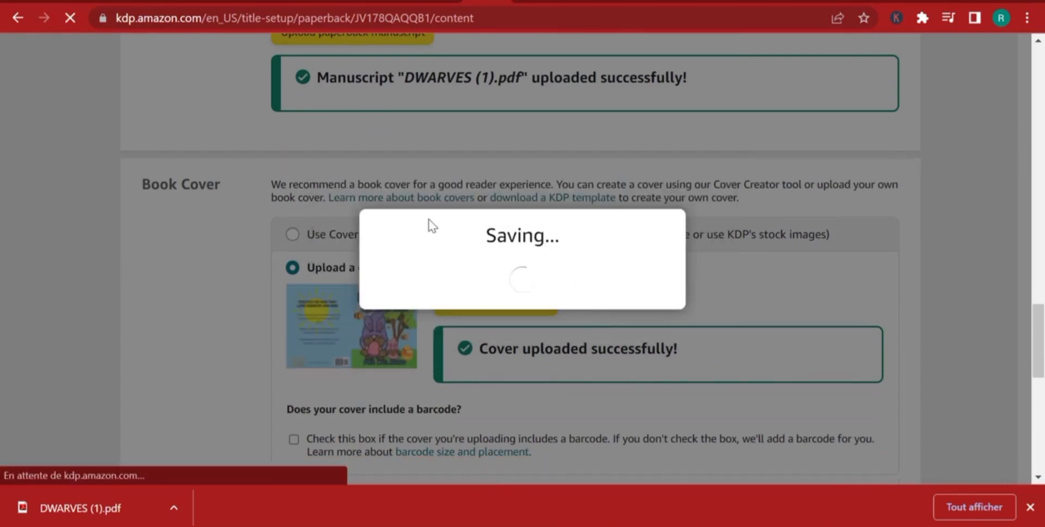
{"action": "scroll", "coordinate": [425, 229], "scroll_direction": "up", "scroll_amount": 1}
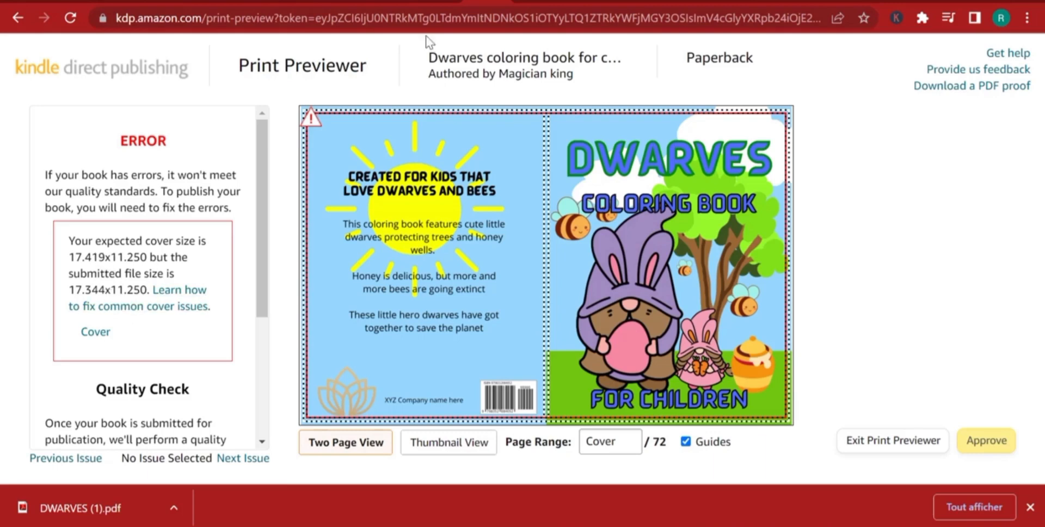
Switch to Canva, leave the DWARVES interior design for the home page and start creating a new design.
{"action": "left_click", "coordinate": [441, 1]}
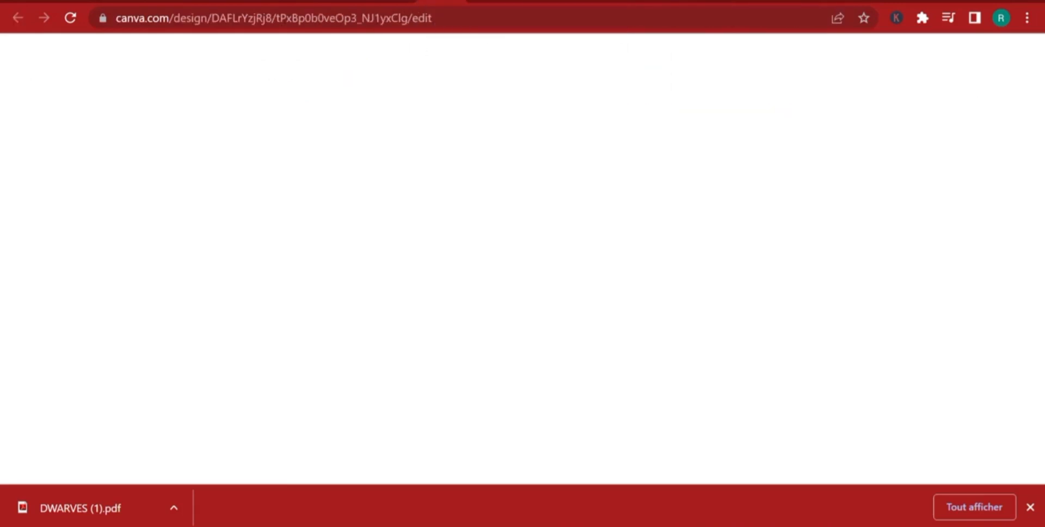
{"action": "left_click", "coordinate": [396, 1]}
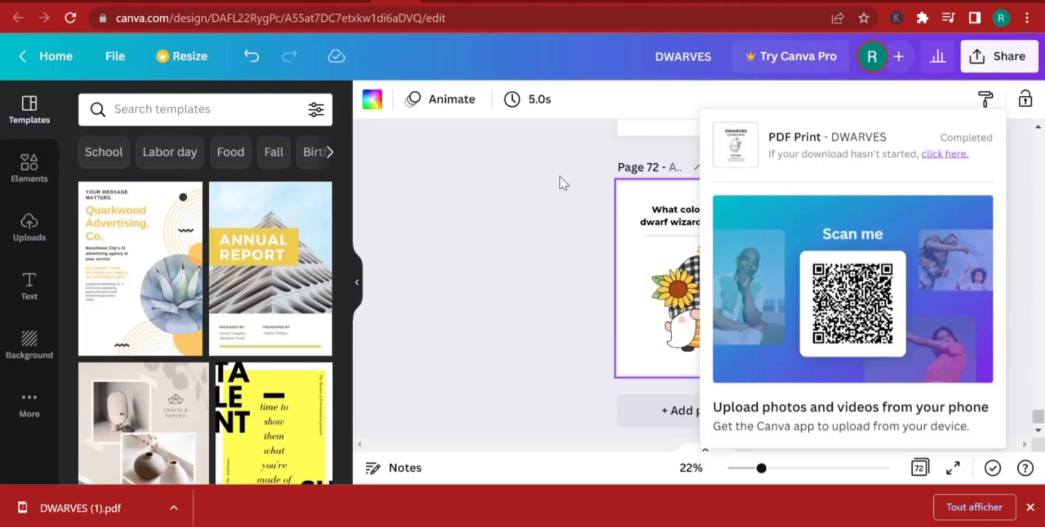
{"action": "left_click", "coordinate": [542, 254]}
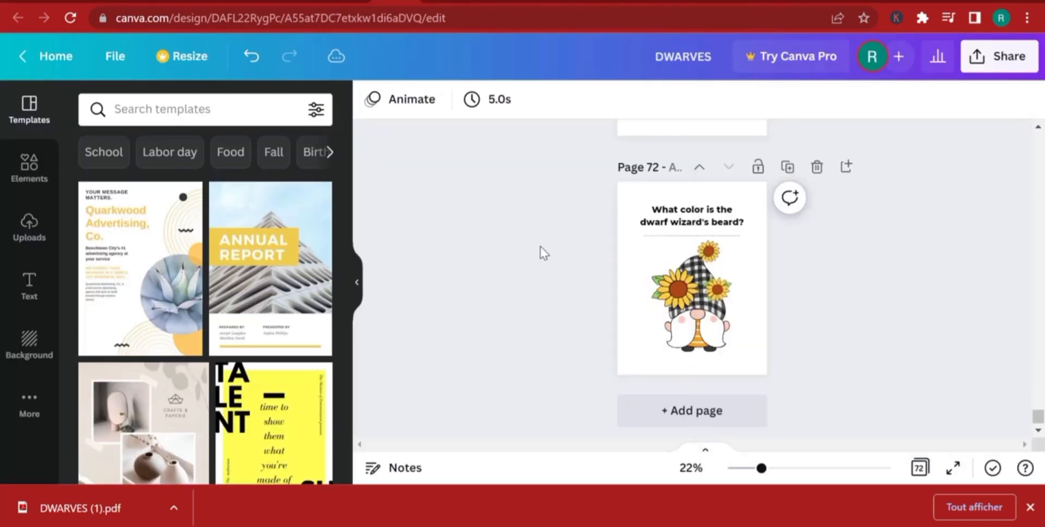
{"action": "left_click", "coordinate": [48, 55]}
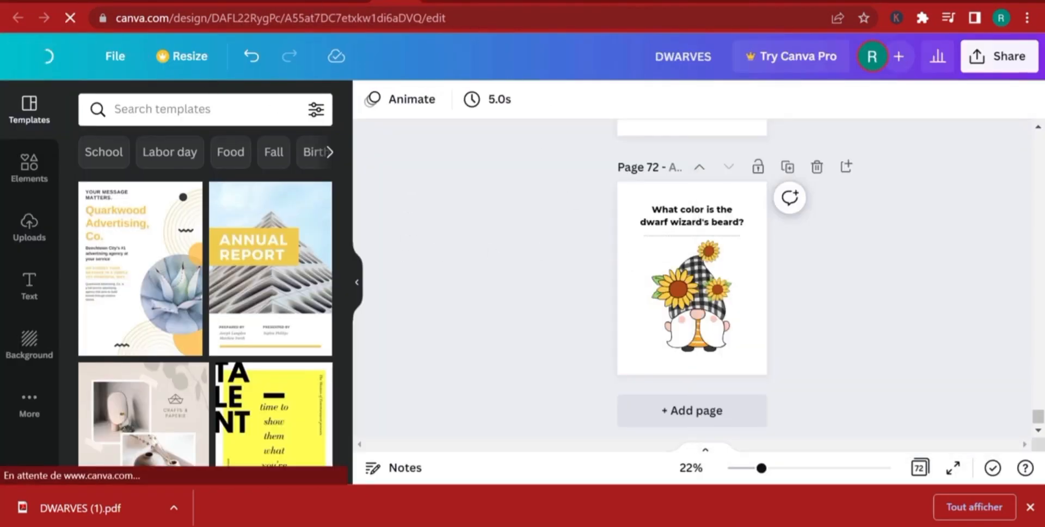
{"action": "left_click", "coordinate": [486, 2]}
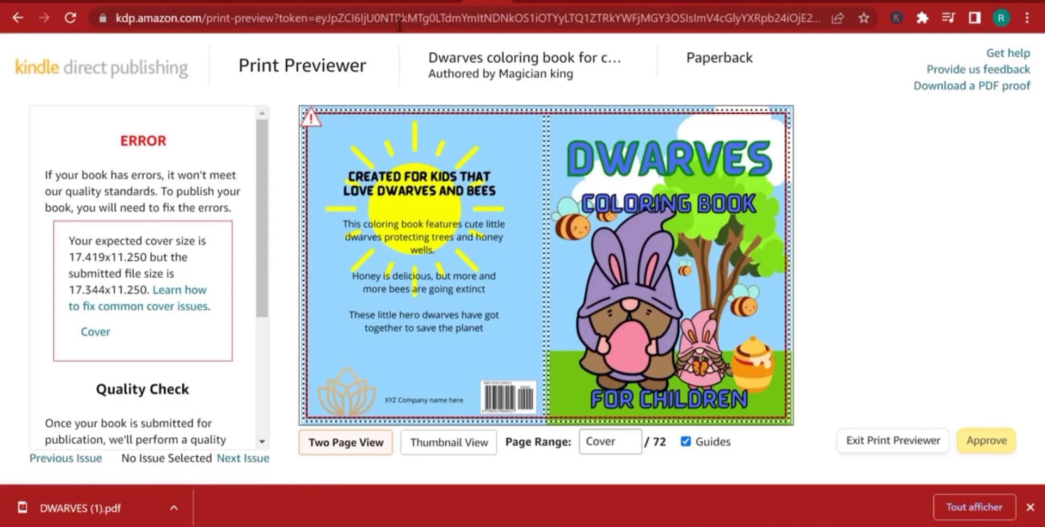
{"action": "left_click", "coordinate": [400, 2]}
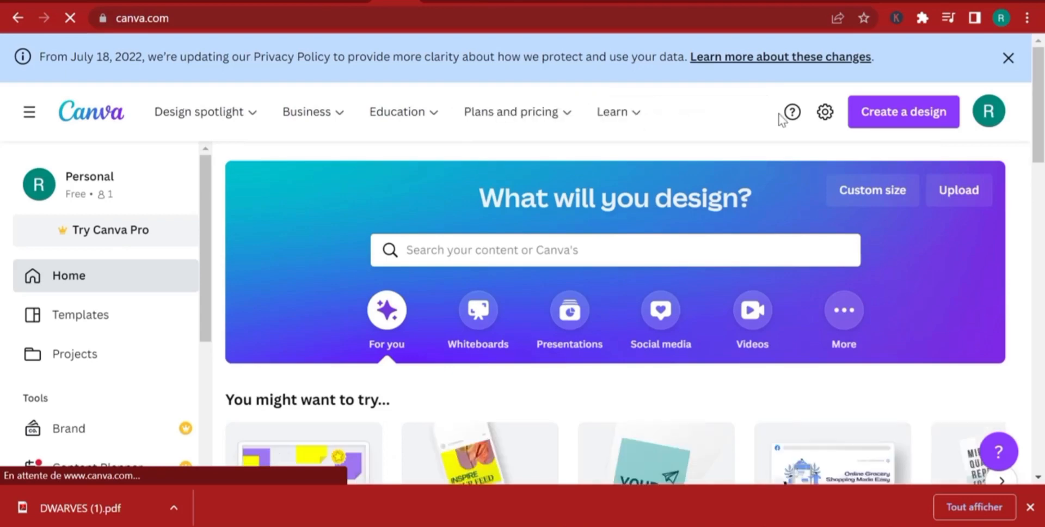
{"action": "left_click", "coordinate": [918, 115]}
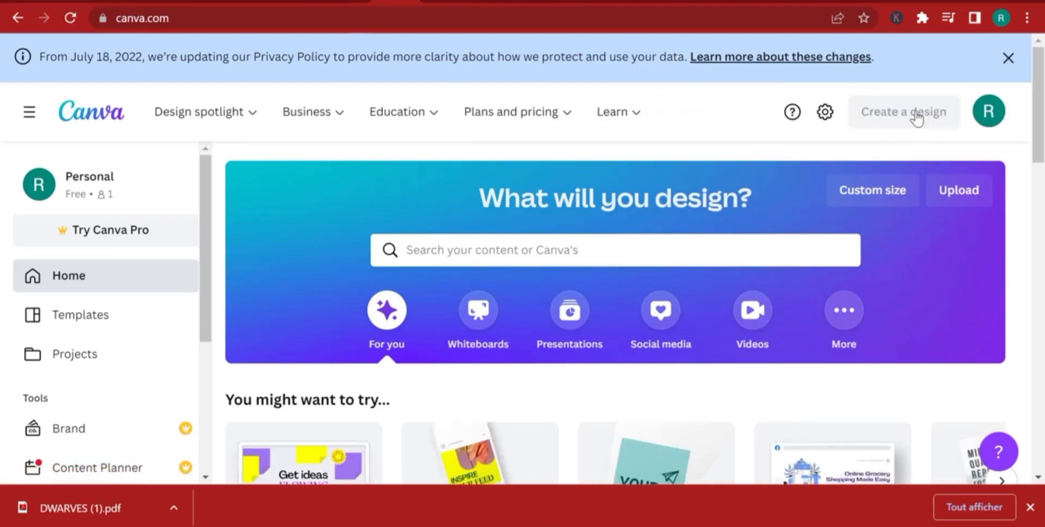
{"action": "left_click", "coordinate": [713, 450]}
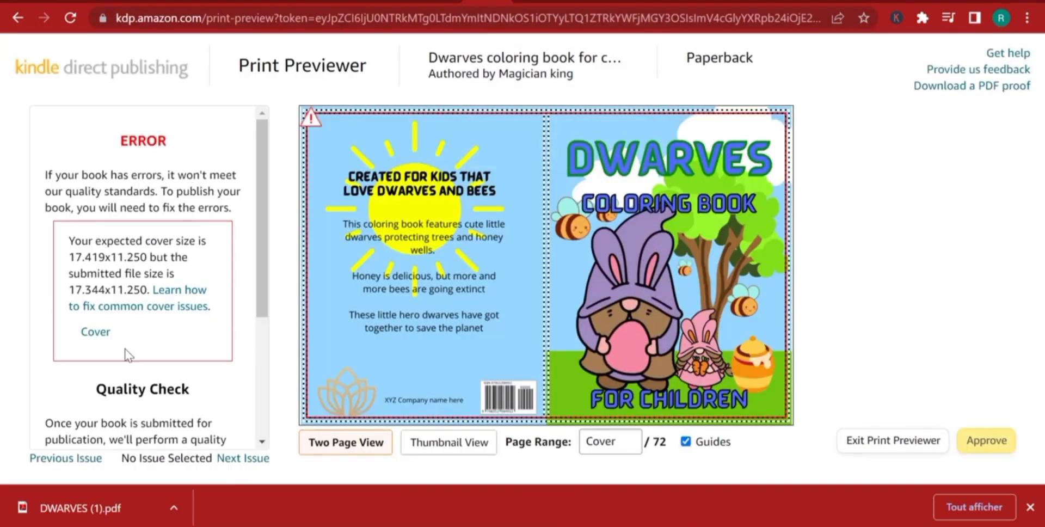
Check the cover size error in the Print Previewer and close the other Canva paperback design, discarding its unsaved changes.
{"action": "double_click", "coordinate": [88, 286]}
{"action": "left_click", "coordinate": [93, 287]}
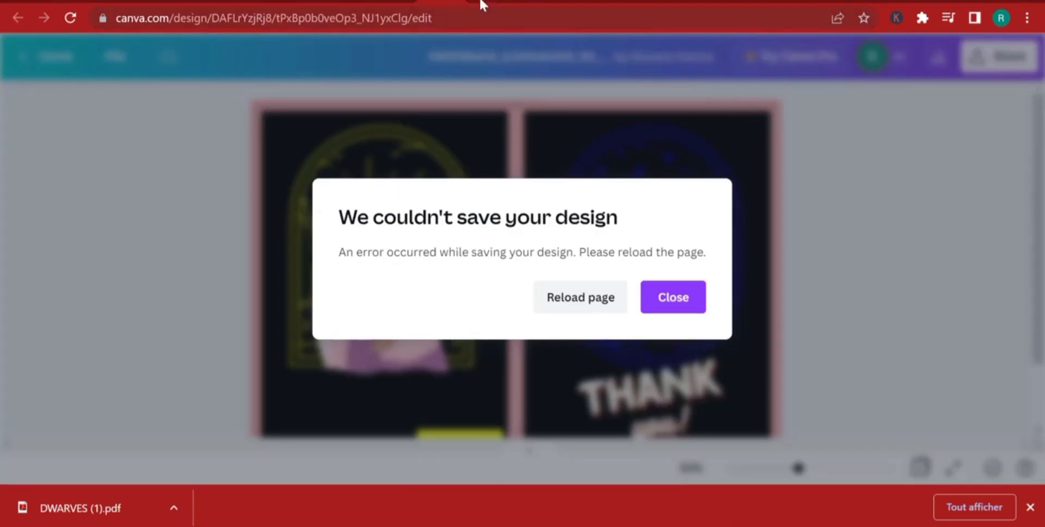
{"action": "left_click", "coordinate": [484, 1]}
{"action": "left_click", "coordinate": [453, 1]}
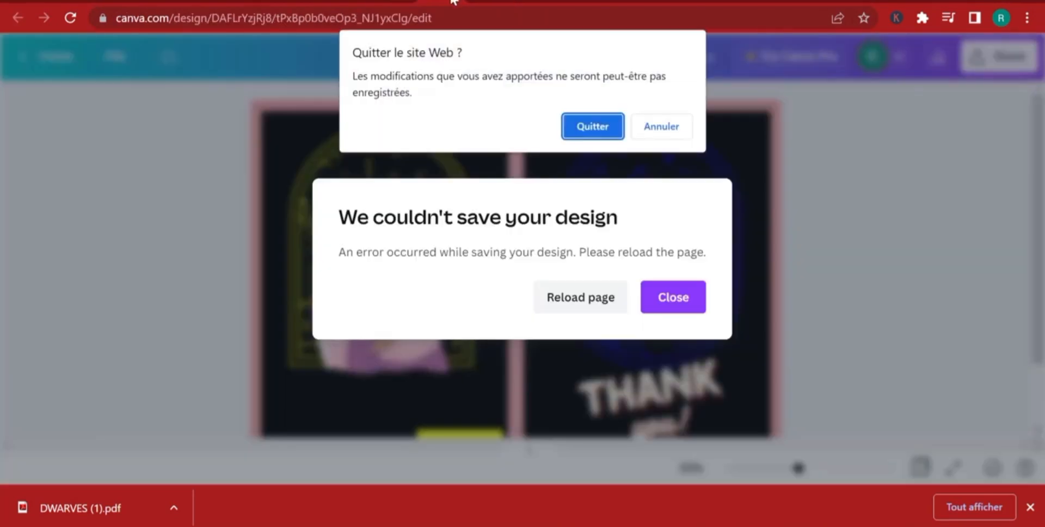
{"action": "left_click", "coordinate": [607, 124]}
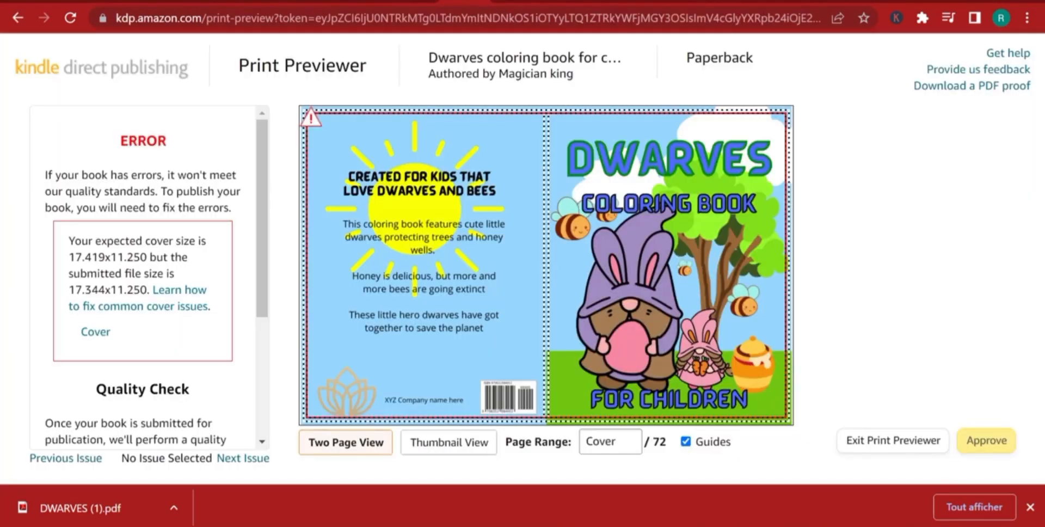
Switch to Canva and open the custom size settings for a new design.
{"action": "left_click", "coordinate": [400, 2]}
{"action": "left_click", "coordinate": [908, 117]}
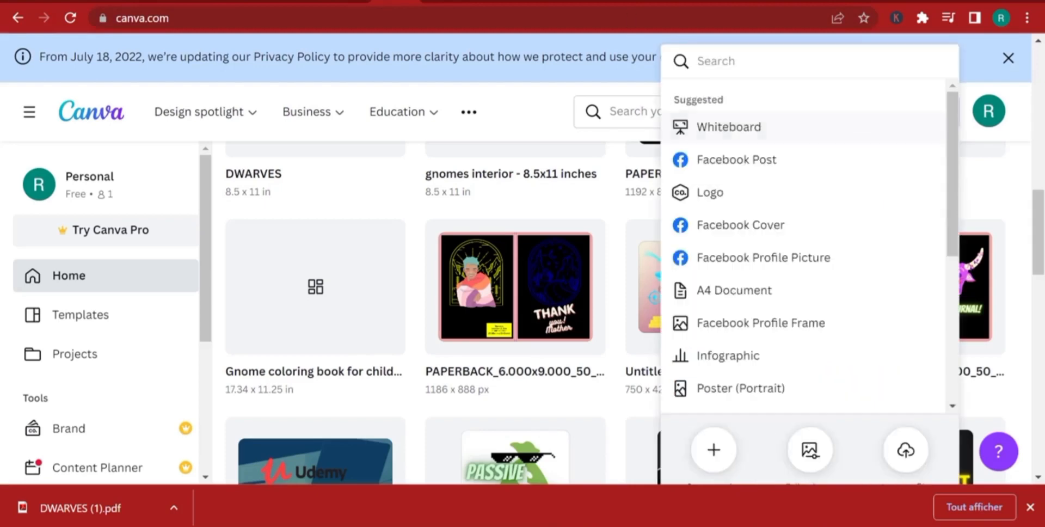
{"action": "left_click", "coordinate": [714, 451]}
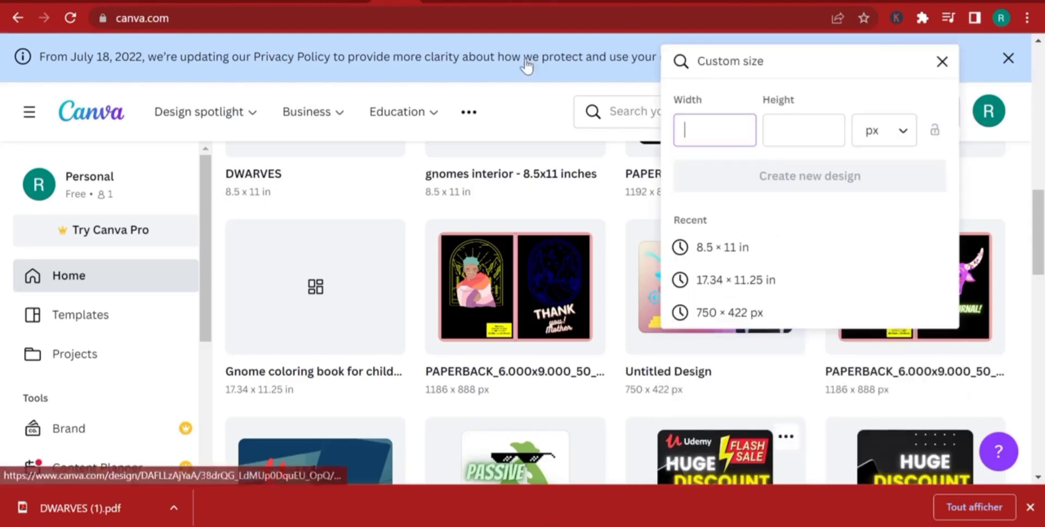
{"action": "left_click", "coordinate": [1030, 507]}
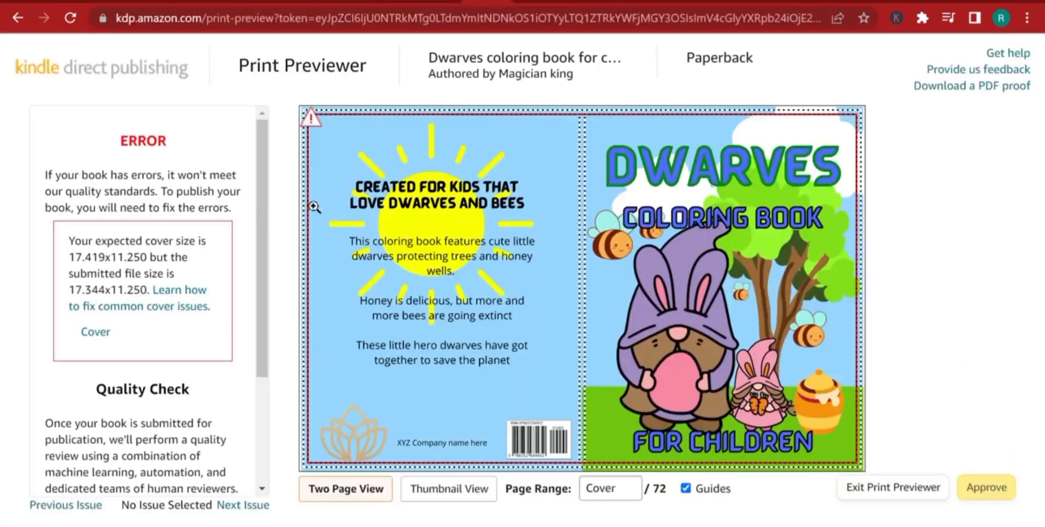
Switch to the Print Previewer and copy the 17.344 width from the cover size error.
{"action": "left_click", "coordinate": [506, 2]}
{"action": "left_click_drag", "start_coordinate": [105, 288], "coordinate": [68, 289]}
{"action": "right_click", "coordinate": [81, 284]}
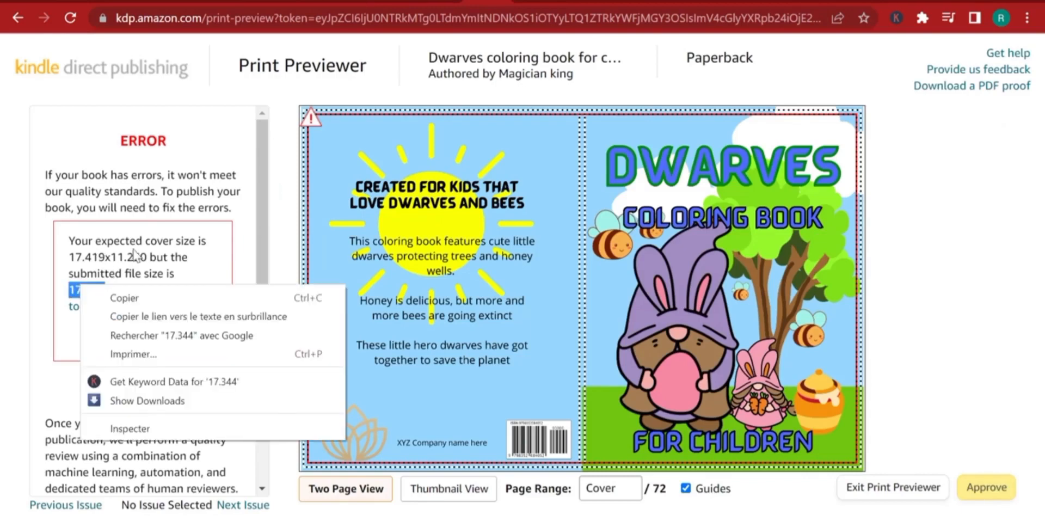
{"action": "left_click", "coordinate": [153, 297]}
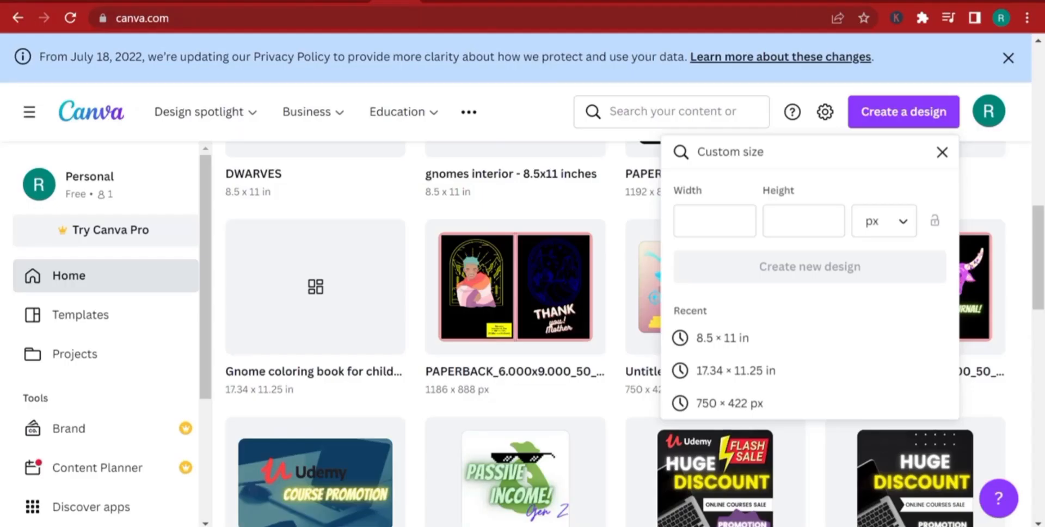
{"action": "left_click", "coordinate": [737, 209]}
{"action": "right_click", "coordinate": [722, 218]}
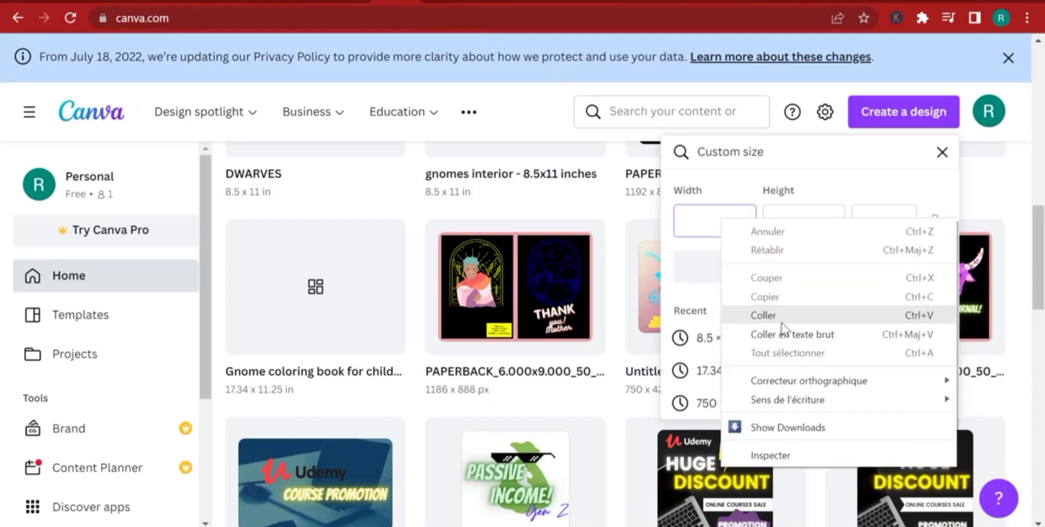
{"action": "left_click", "coordinate": [773, 316]}
{"action": "left_click", "coordinate": [792, 229]}
{"action": "type", "text": "11.250"}
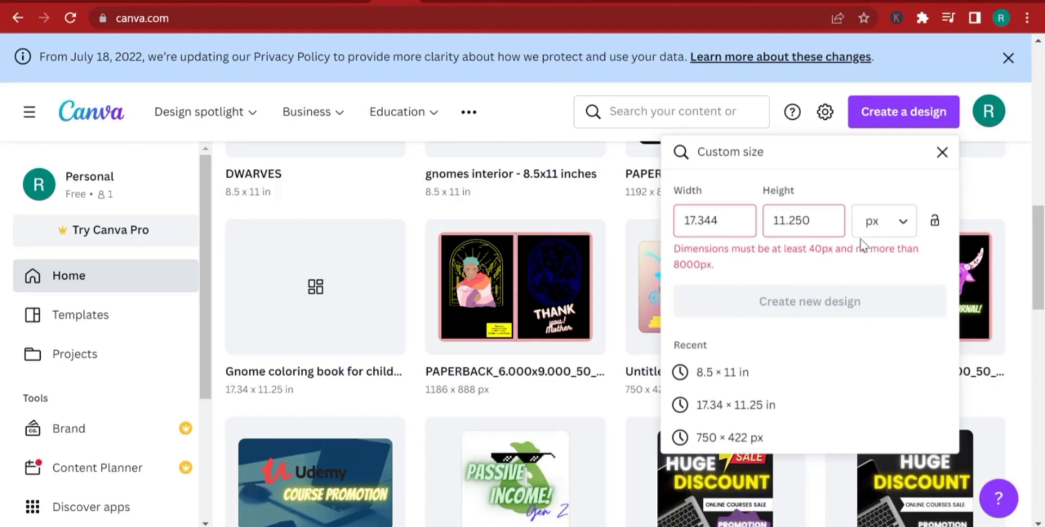
{"action": "left_click", "coordinate": [903, 223]}
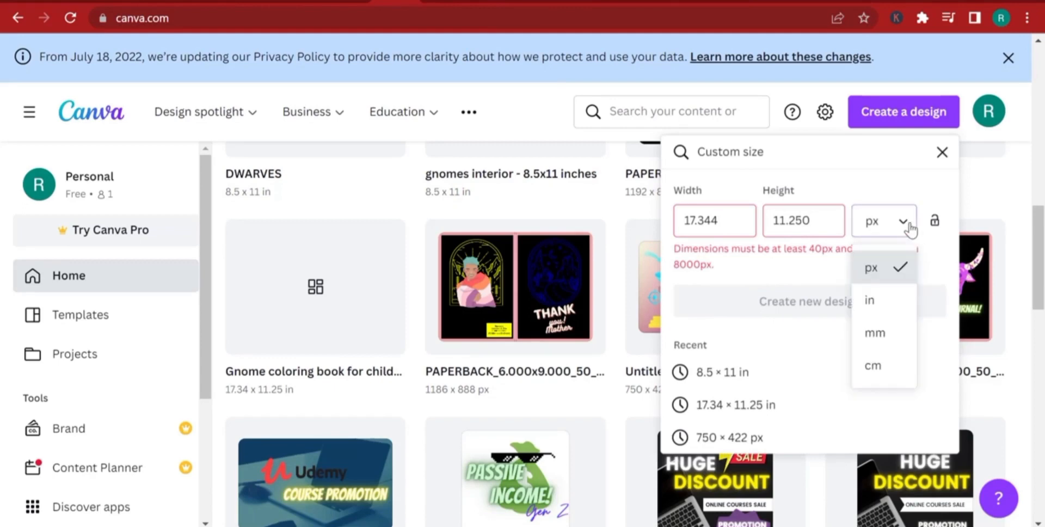
{"action": "left_click", "coordinate": [716, 220]}
{"action": "double_click", "coordinate": [718, 218]}
{"action": "key", "text": "BackSpace"}
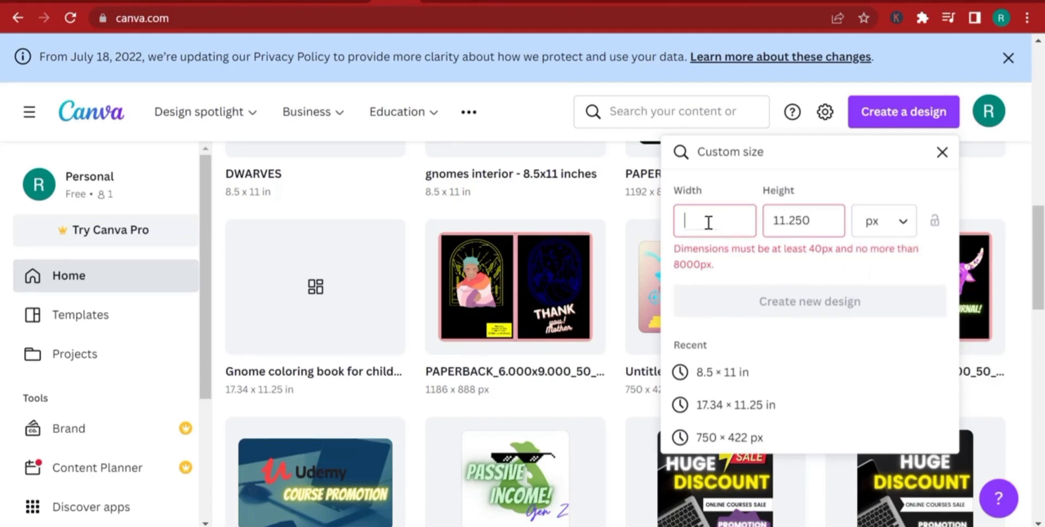
{"action": "double_click", "coordinate": [809, 220]}
{"action": "key", "text": "BackSpace"}
Create a new custom design in inches, 17.344 wide and 11.25 high.
{"action": "left_click", "coordinate": [873, 223]}
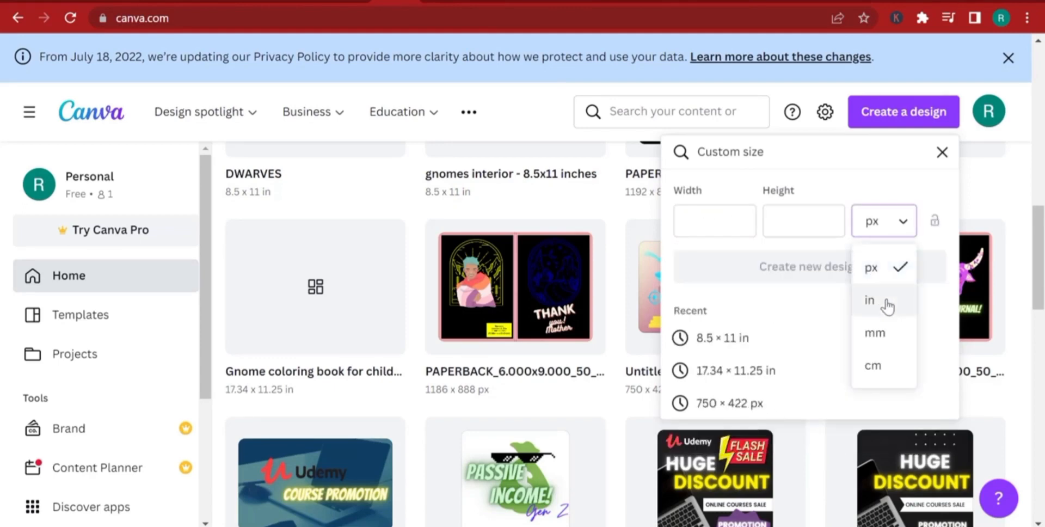
{"action": "left_click", "coordinate": [883, 301]}
{"action": "right_click", "coordinate": [705, 229]}
{"action": "left_click", "coordinate": [775, 326]}
{"action": "left_click", "coordinate": [795, 229]}
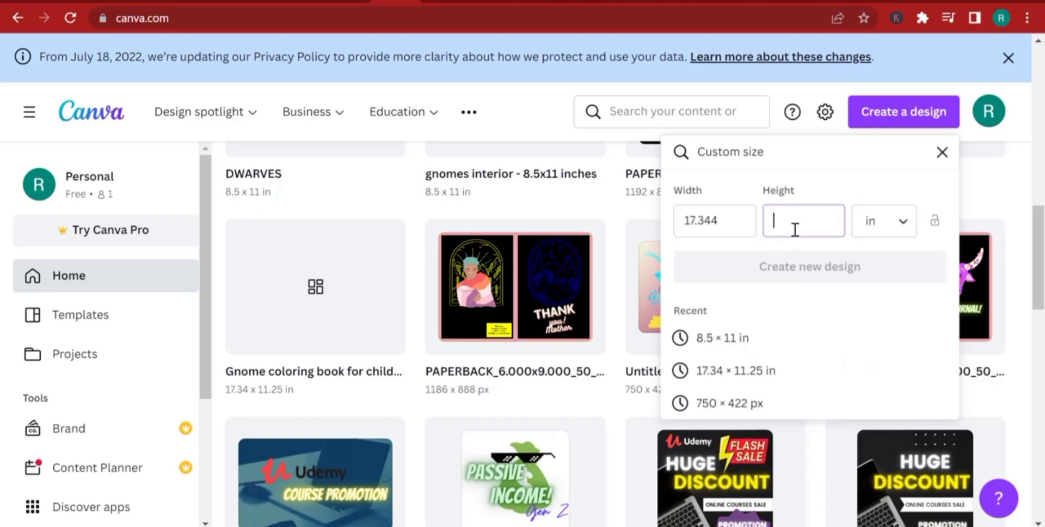
{"action": "type", "text": "11.25"}
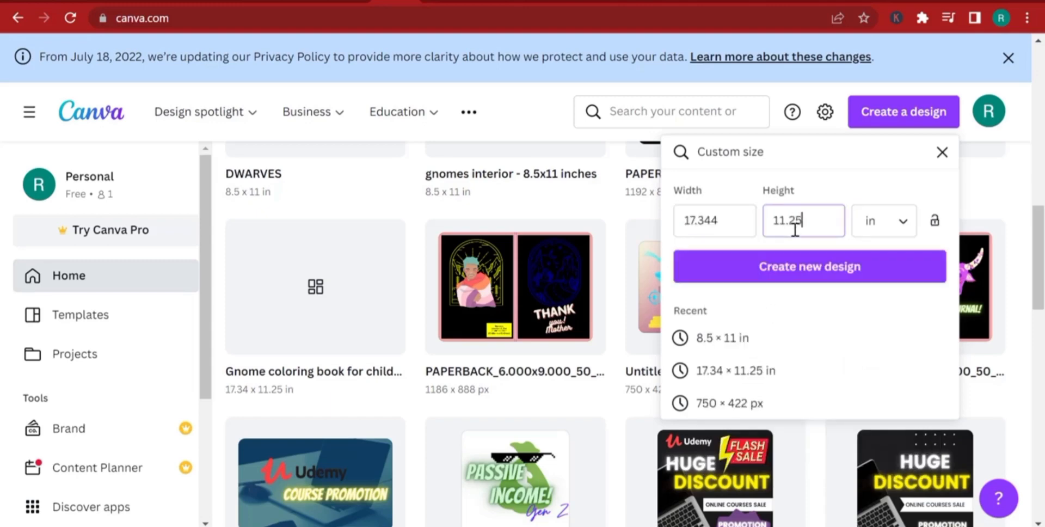
{"action": "left_click", "coordinate": [844, 266]}
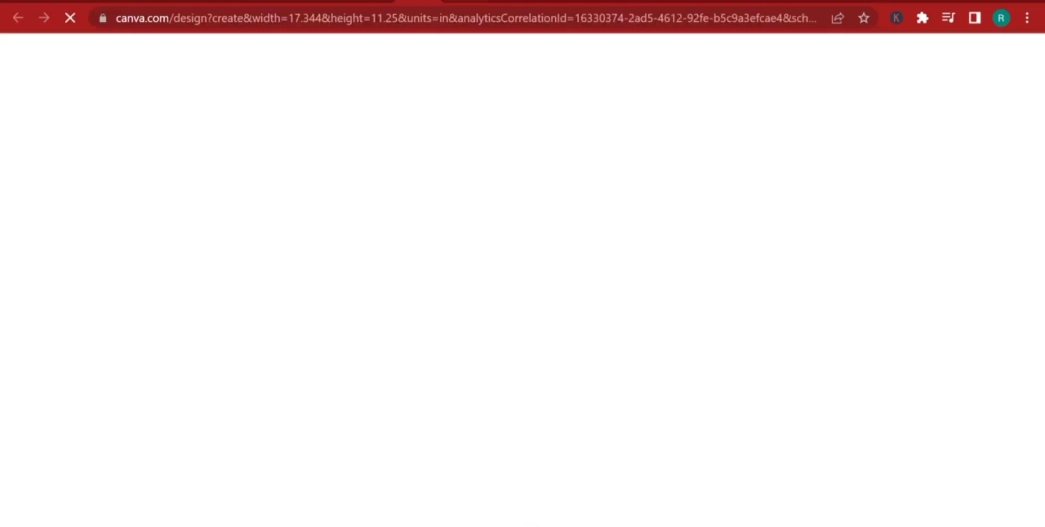
Copy all the elements of the Gnome coloring book cover into the blank 17.344 × 11.25 in design.
{"action": "left_click", "coordinate": [384, 2]}
{"action": "left_click", "coordinate": [466, 3]}
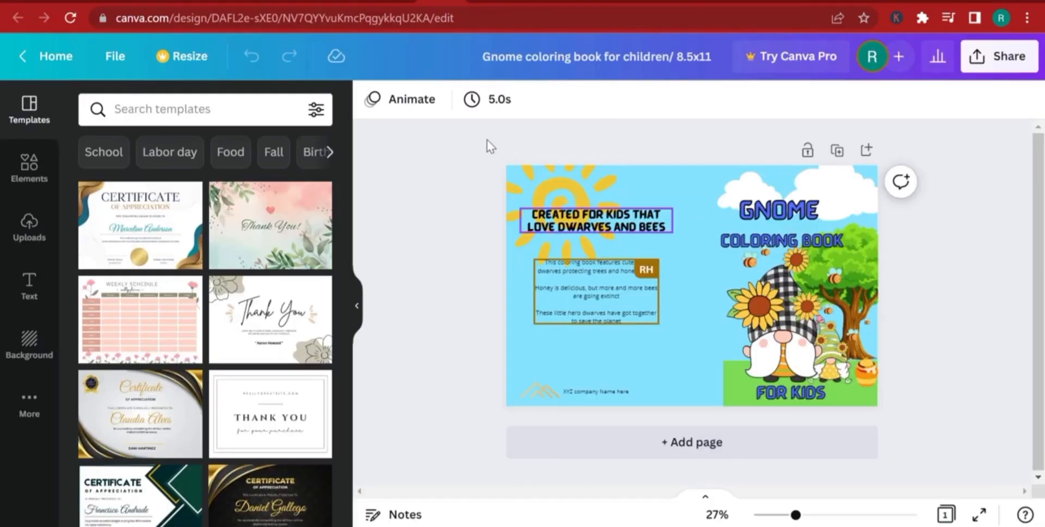
{"action": "left_click_drag", "start_coordinate": [462, 133], "coordinate": [847, 404]}
{"action": "right_click", "coordinate": [683, 250]}
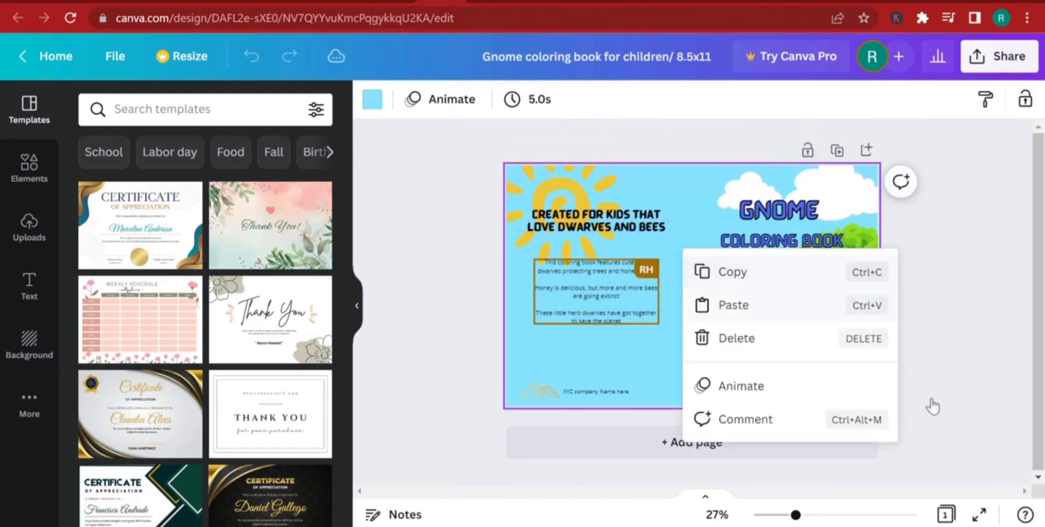
{"action": "left_click", "coordinate": [977, 417]}
{"action": "left_click_drag", "start_coordinate": [973, 436], "coordinate": [450, 169]}
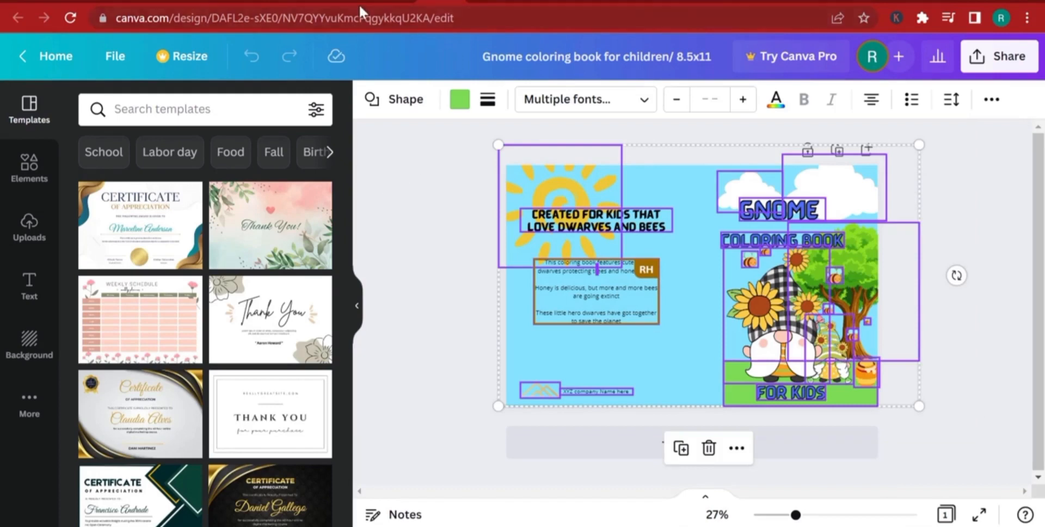
{"action": "left_click", "coordinate": [381, 1]}
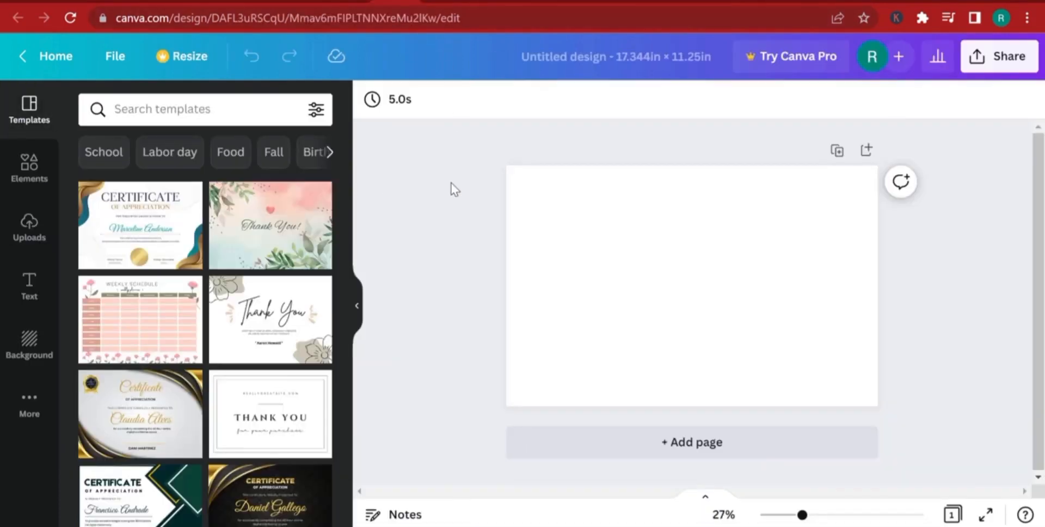
{"action": "key", "text": "ctrl+v"}
{"action": "left_click", "coordinate": [514, 292]}
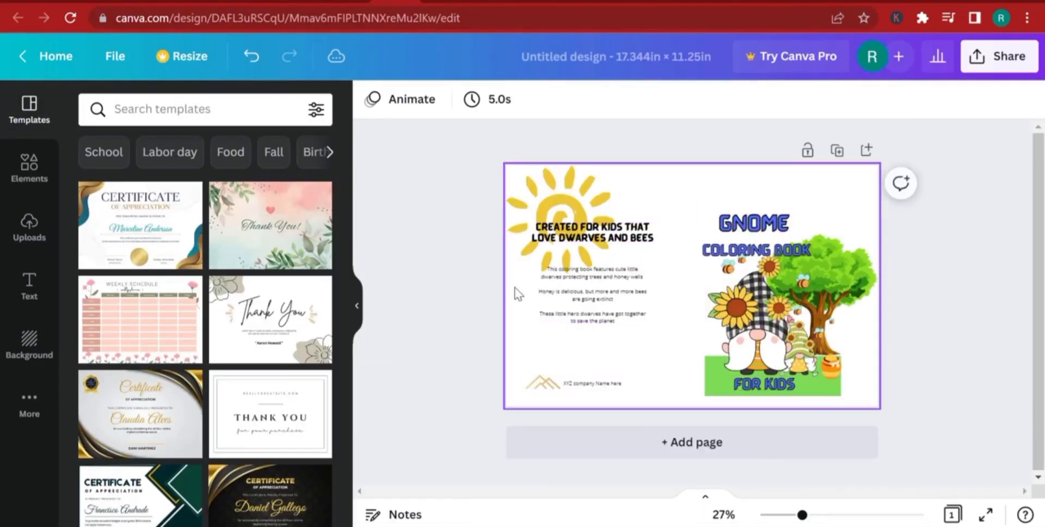
Change the cover background to a custom light blue, starting from the default blue #5271FF.
{"action": "left_click", "coordinate": [684, 202]}
{"action": "left_click", "coordinate": [372, 100]}
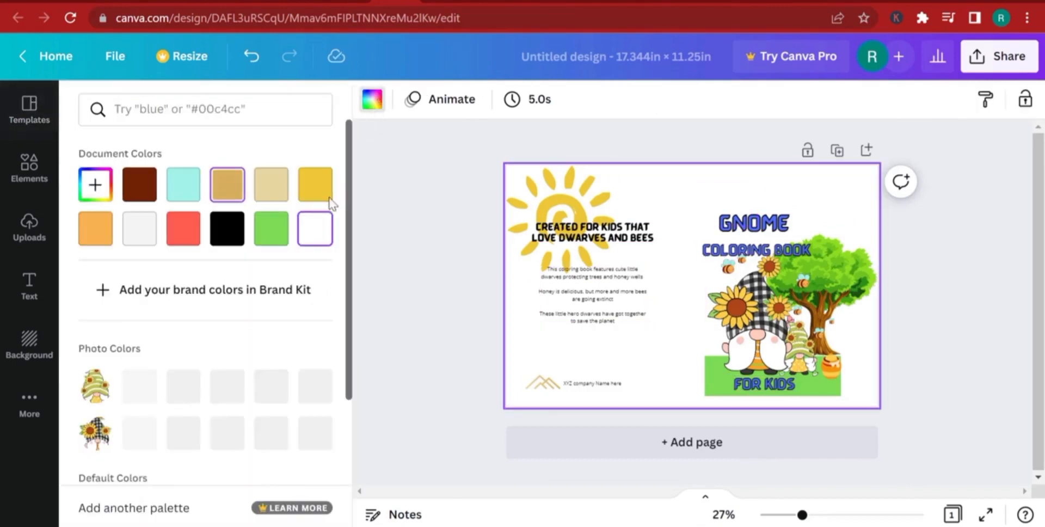
{"action": "scroll", "coordinate": [214, 326], "scroll_direction": "down", "scroll_amount": 4}
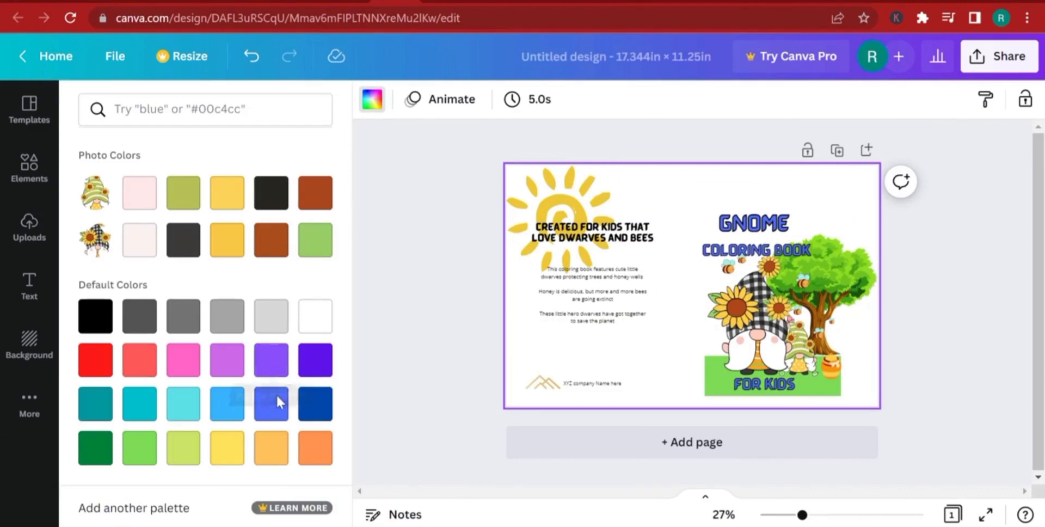
{"action": "left_click", "coordinate": [268, 403]}
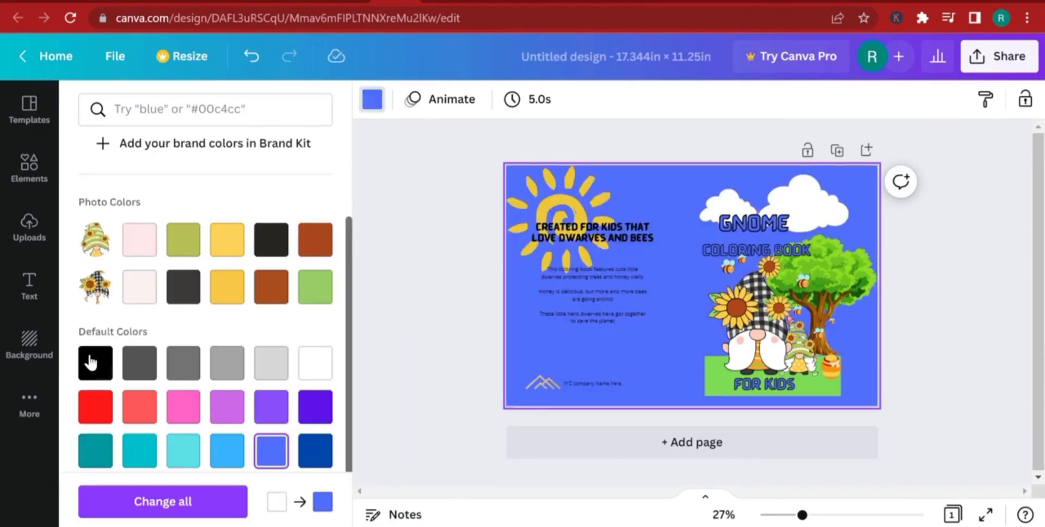
{"action": "left_click", "coordinate": [95, 185]}
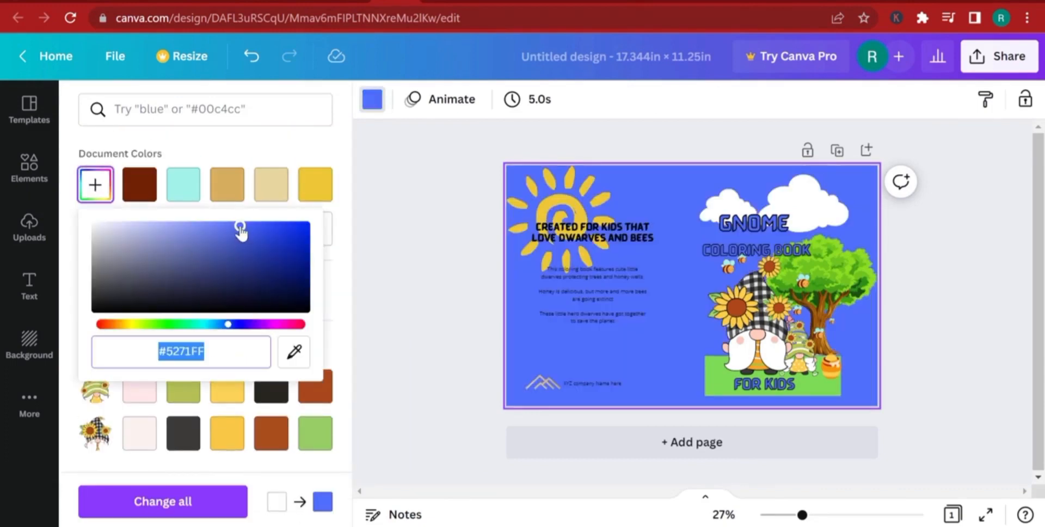
{"action": "left_click_drag", "start_coordinate": [220, 327], "coordinate": [206, 324]}
{"action": "left_click_drag", "start_coordinate": [238, 229], "coordinate": [228, 225]}
{"action": "left_click", "coordinate": [997, 374]}
Widen the green ground rectangle so it reaches the right edge of the front cover.
{"action": "left_click", "coordinate": [839, 267]}
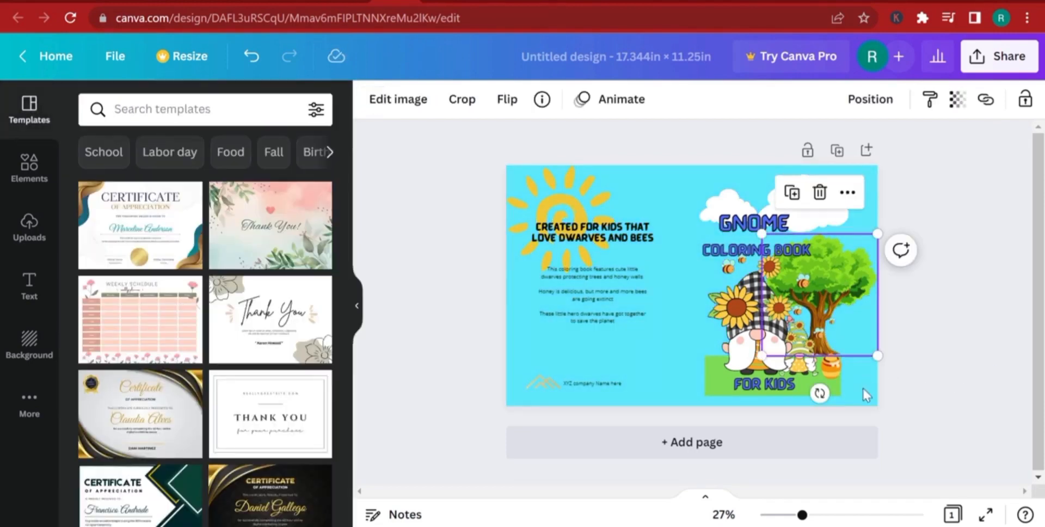
{"action": "left_click", "coordinate": [834, 386]}
{"action": "left_click_drag", "start_coordinate": [841, 376], "coordinate": [893, 385]}
{"action": "left_click", "coordinate": [885, 327]}
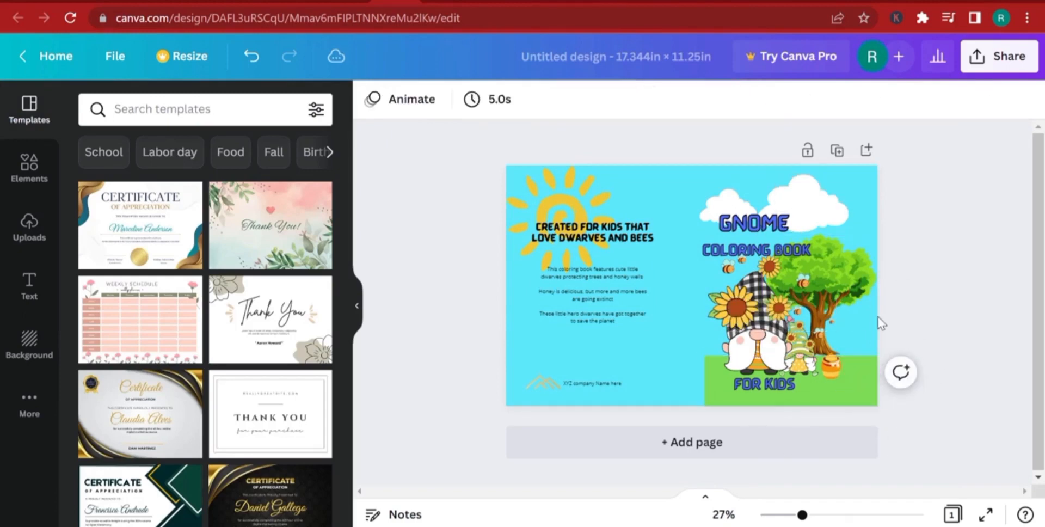
Enlarge the tree beyond the front cover's right edge and nudge it down onto the green ground.
{"action": "left_click", "coordinate": [841, 268]}
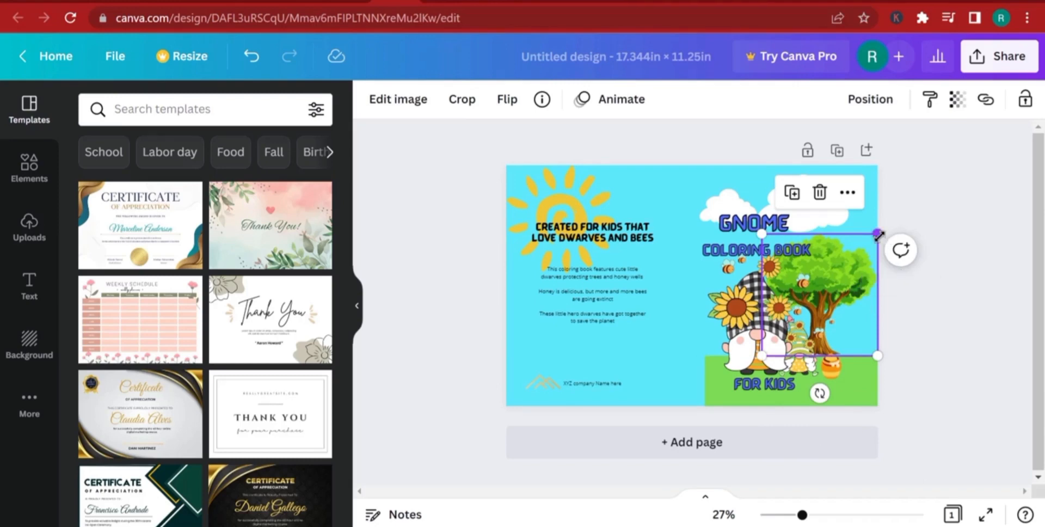
{"action": "left_click_drag", "start_coordinate": [878, 234], "coordinate": [921, 182]}
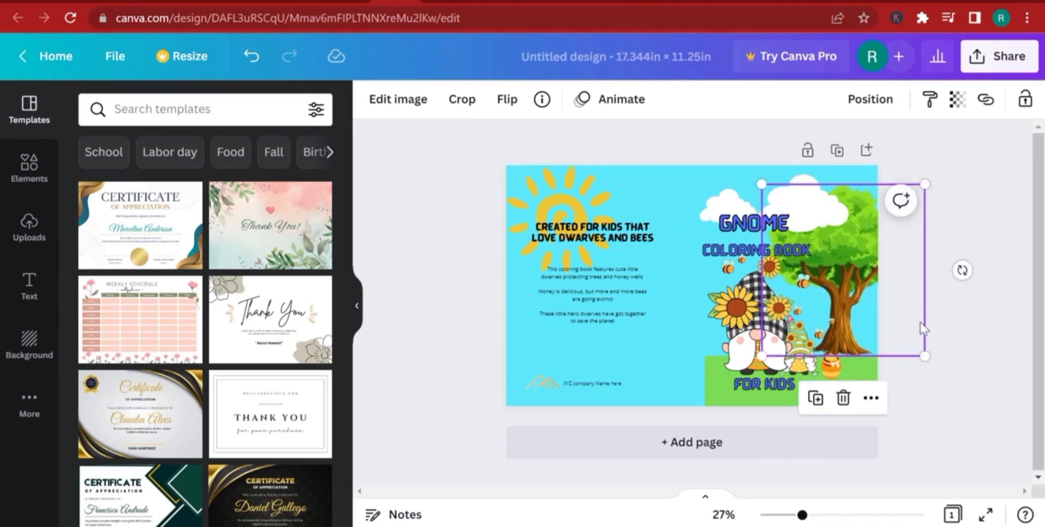
{"action": "left_click", "coordinate": [928, 329]}
{"action": "left_click_drag", "start_coordinate": [841, 292], "coordinate": [840, 297]}
{"action": "left_click", "coordinate": [950, 431]}
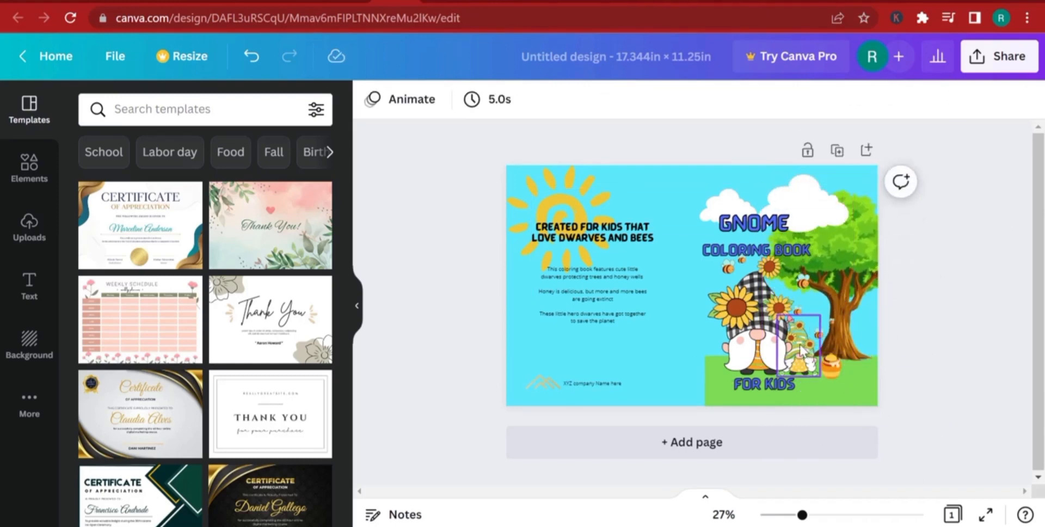
Move the large gnome on the front cover slightly right and down.
{"action": "left_click", "coordinate": [765, 340]}
{"action": "mouse_move", "coordinate": [763, 338]}
{"action": "left_mouse_down"}
{"action": "mouse_move", "coordinate": [771, 344]}
{"action": "mouse_move", "coordinate": [754, 343]}
{"action": "mouse_move", "coordinate": [782, 343]}
{"action": "left_mouse_up"}
{"action": "left_click", "coordinate": [821, 350]}
Extend the green ground's left edge toward the spine and shift the GNOME and COLORING BOOK titles to the right.
{"action": "left_click", "coordinate": [725, 399]}
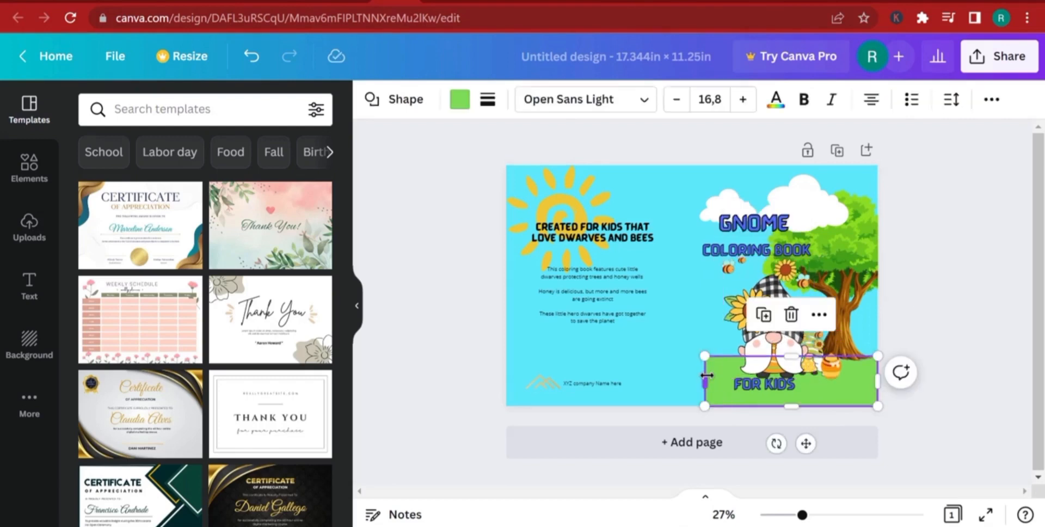
{"action": "left_click_drag", "start_coordinate": [706, 381], "coordinate": [696, 373]}
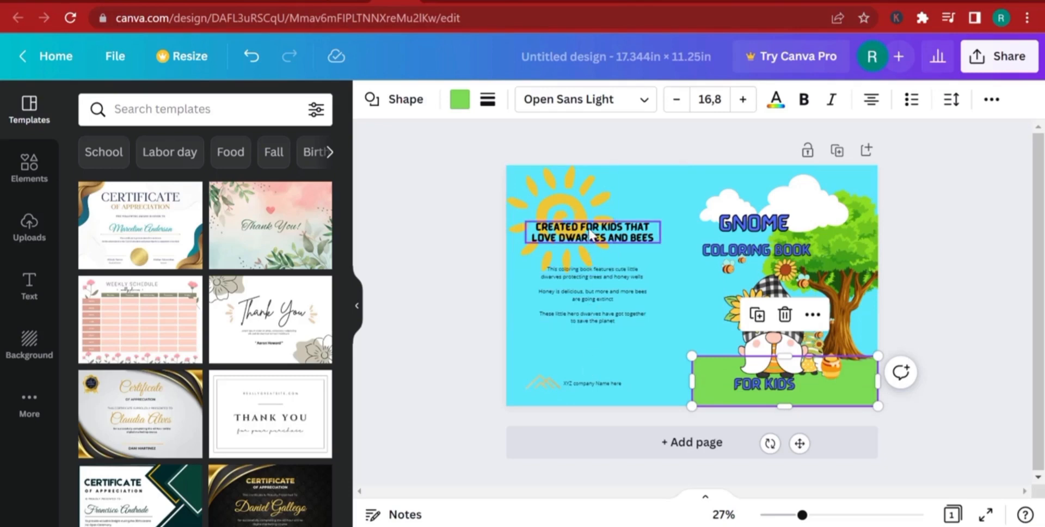
{"action": "left_click", "coordinate": [747, 252]}
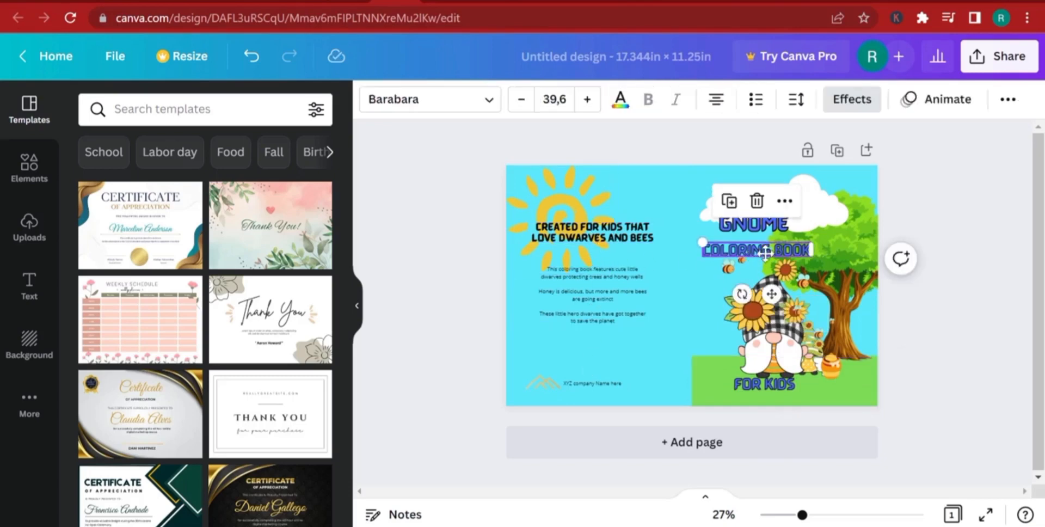
{"action": "left_click_drag", "start_coordinate": [747, 251], "coordinate": [776, 223]}
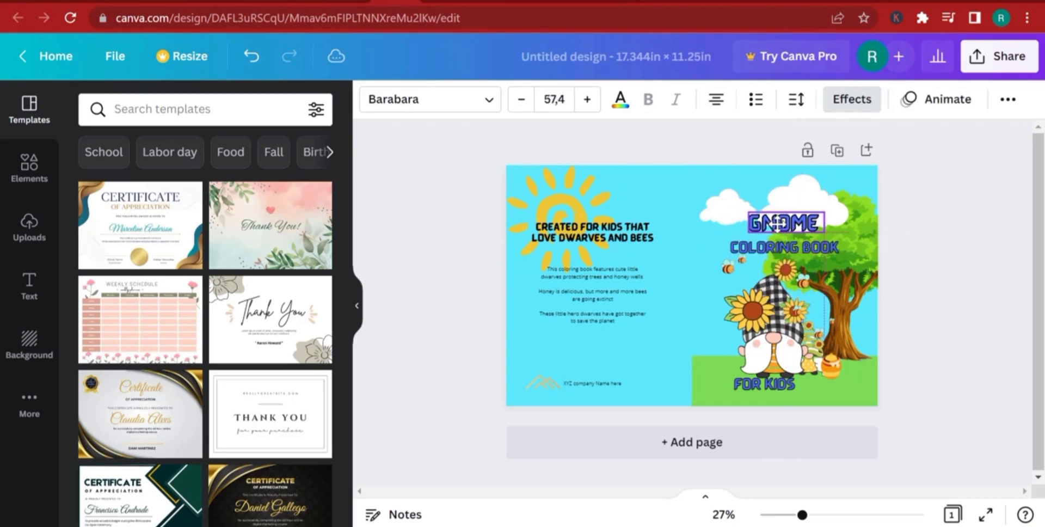
Download the new cover design as a PDF Print file.
{"action": "left_click", "coordinate": [985, 58]}
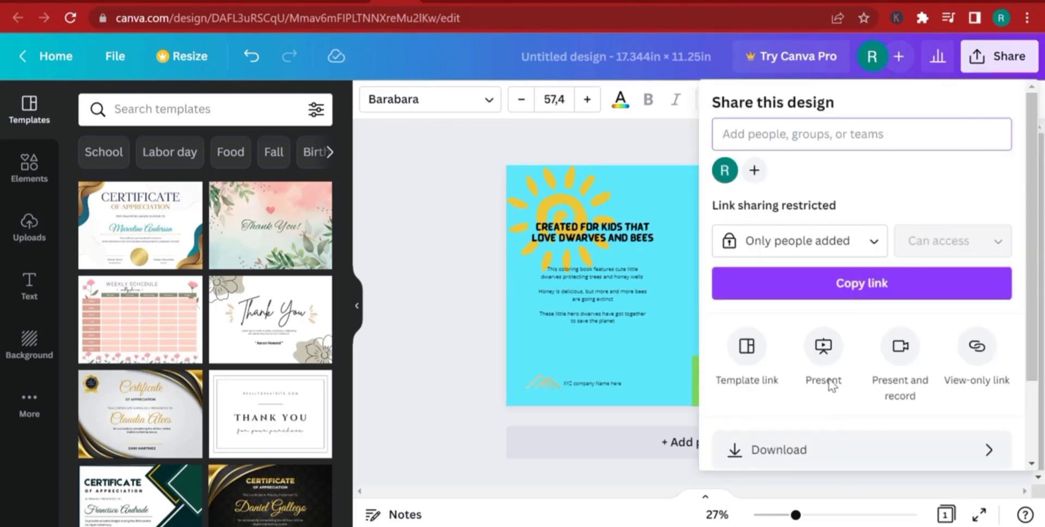
{"action": "left_click", "coordinate": [809, 446]}
{"action": "left_click", "coordinate": [756, 176]}
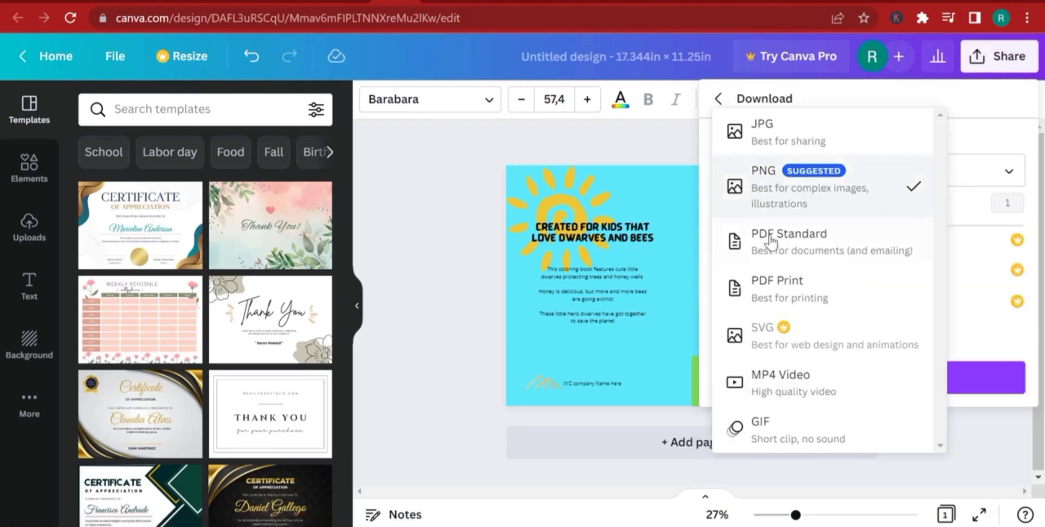
{"action": "left_click", "coordinate": [759, 280]}
{"action": "left_click", "coordinate": [906, 315]}
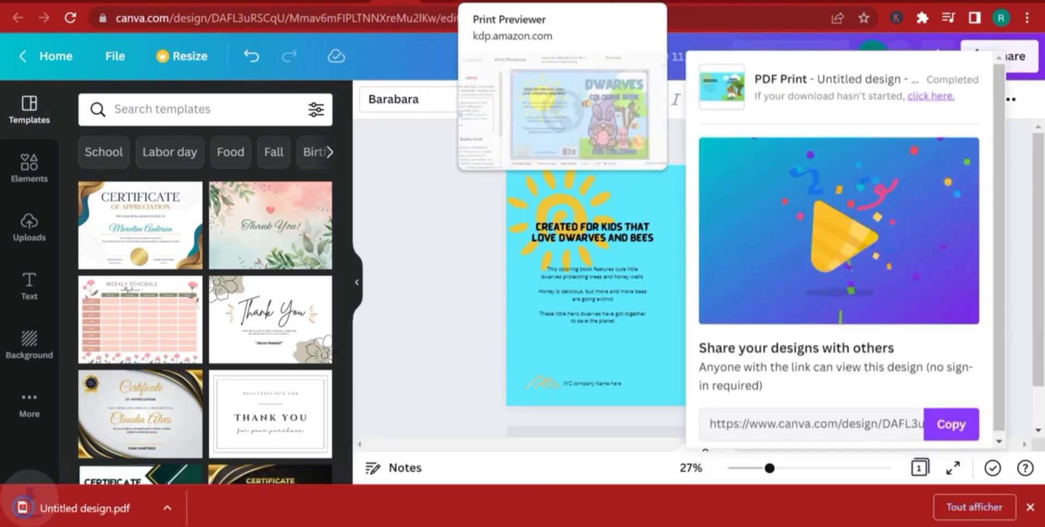
Switch to the Kindle Direct Publishing print preview, go back to the paperback content page and upload "Untitled design" as the new cover file.
{"action": "left_click", "coordinate": [488, 1]}
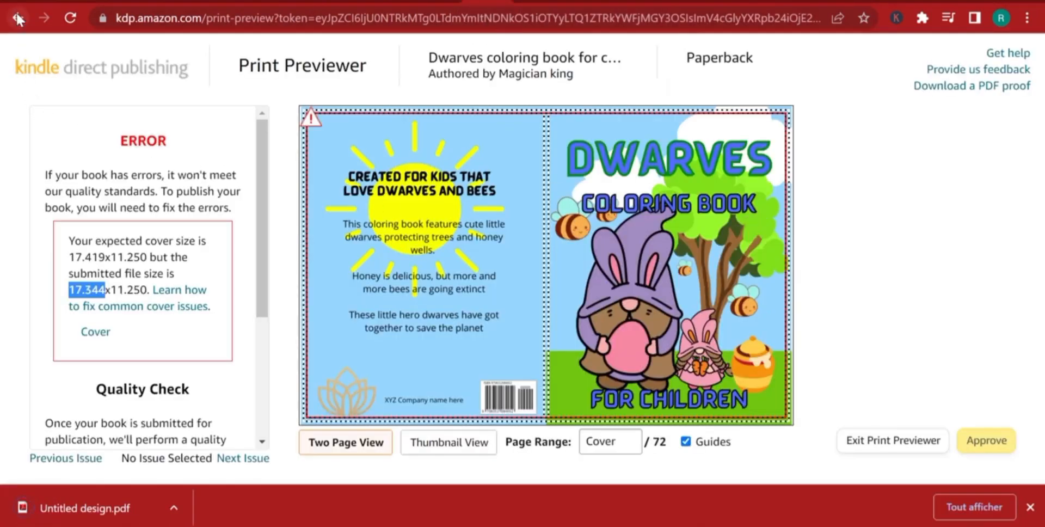
{"action": "left_click", "coordinate": [18, 16]}
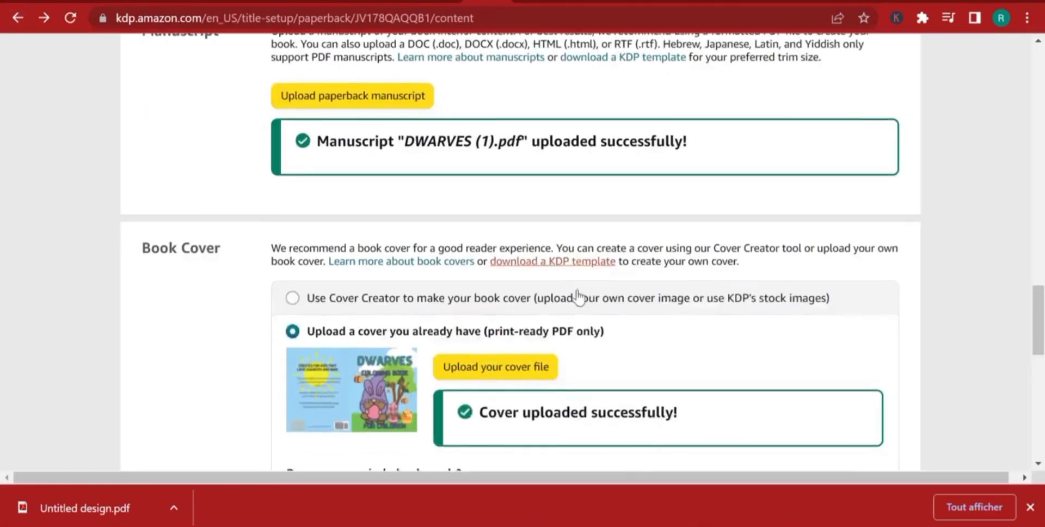
{"action": "scroll", "coordinate": [578, 295], "scroll_direction": "down", "scroll_amount": 7}
{"action": "scroll", "coordinate": [578, 295], "scroll_direction": "up", "scroll_amount": 3}
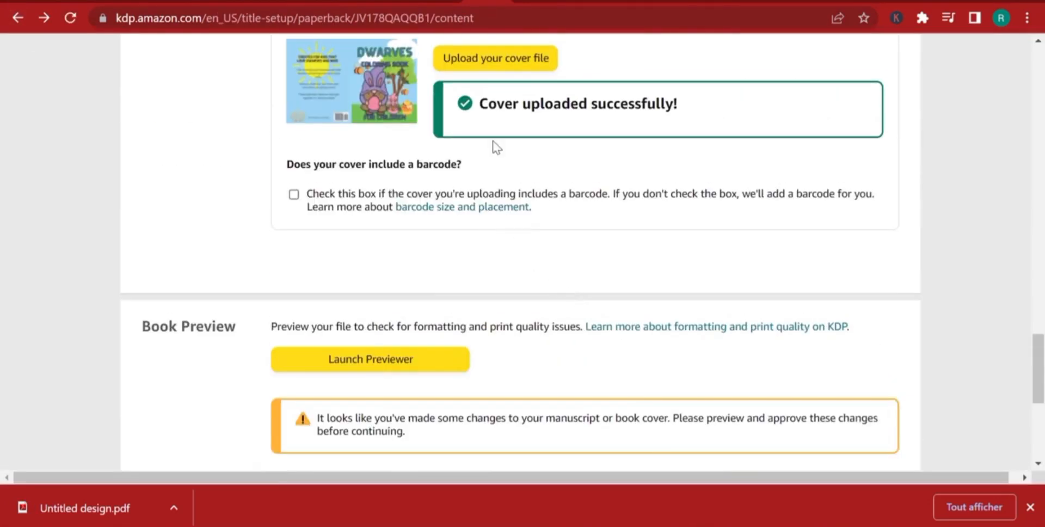
{"action": "left_click", "coordinate": [495, 60]}
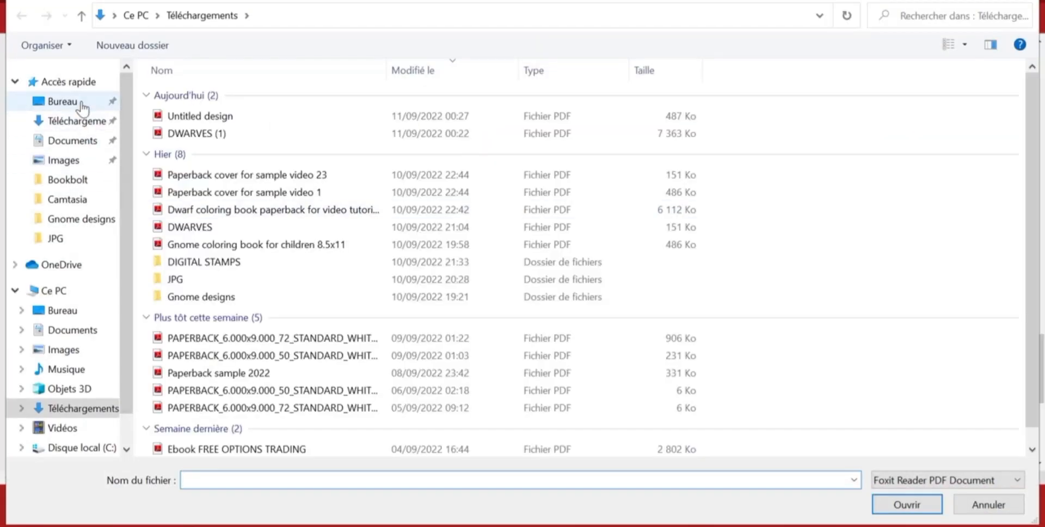
{"action": "left_click", "coordinate": [79, 118]}
{"action": "left_click", "coordinate": [217, 118]}
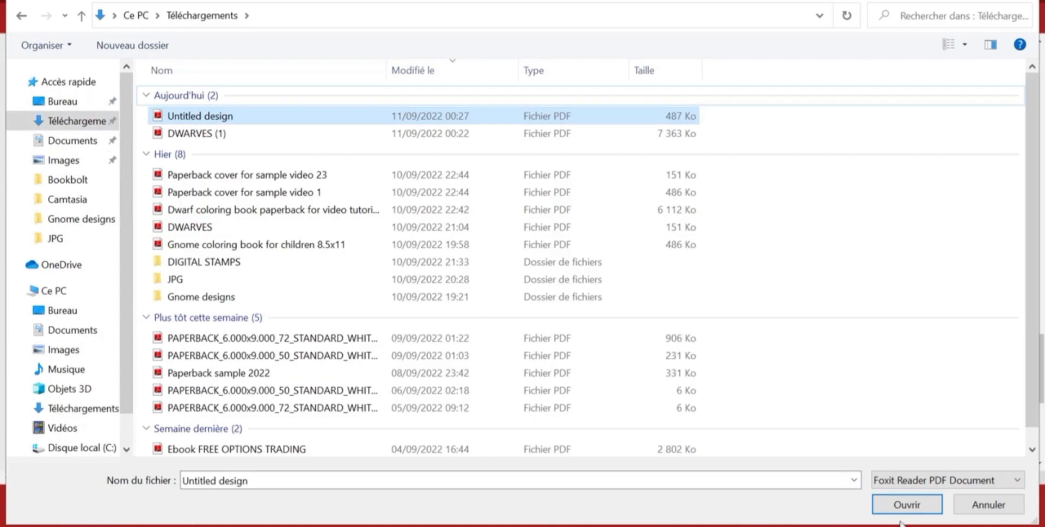
{"action": "left_click", "coordinate": [904, 505]}
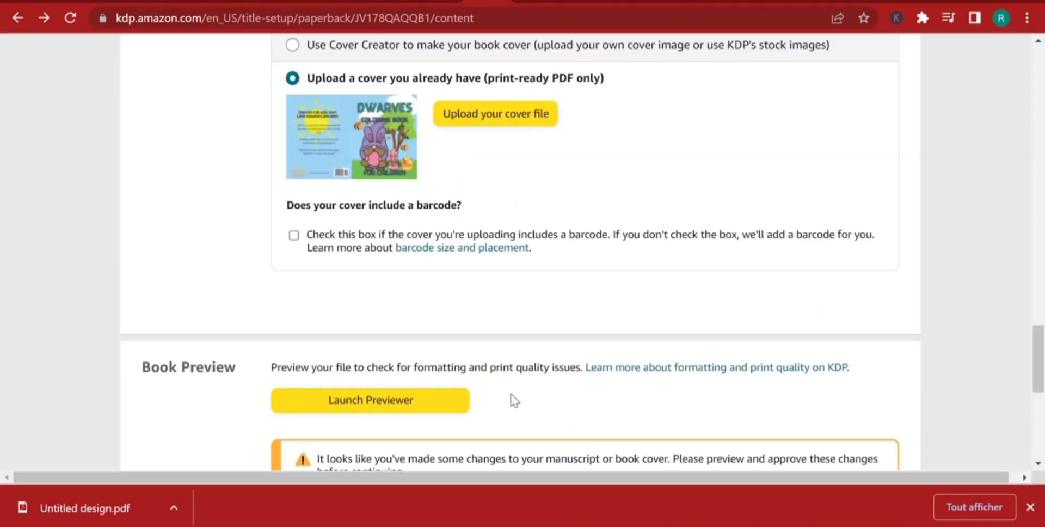
Launch the print previewer for the newly uploaded cover and approve the proof.
{"action": "left_click", "coordinate": [355, 401]}
{"action": "left_click", "coordinate": [483, 325]}
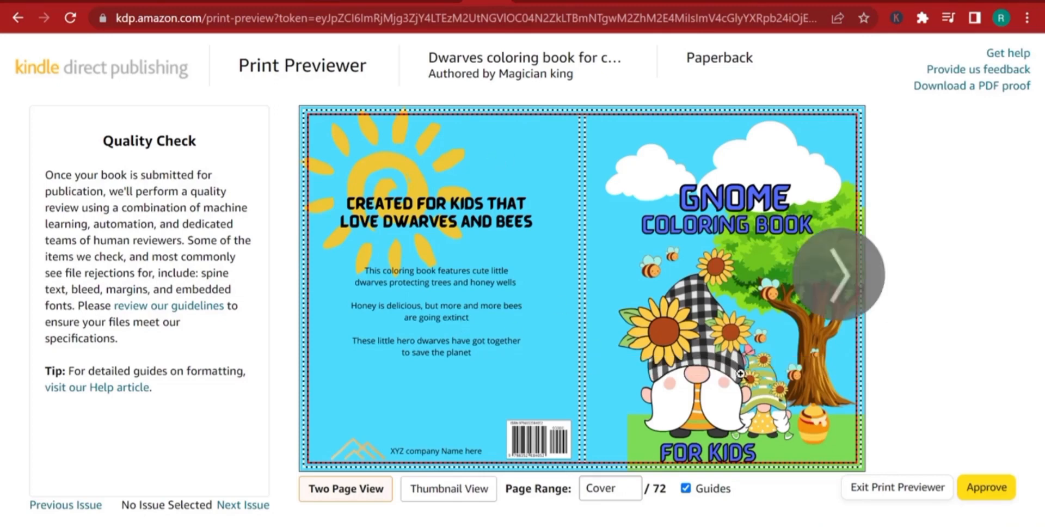
{"action": "left_click", "coordinate": [981, 491]}
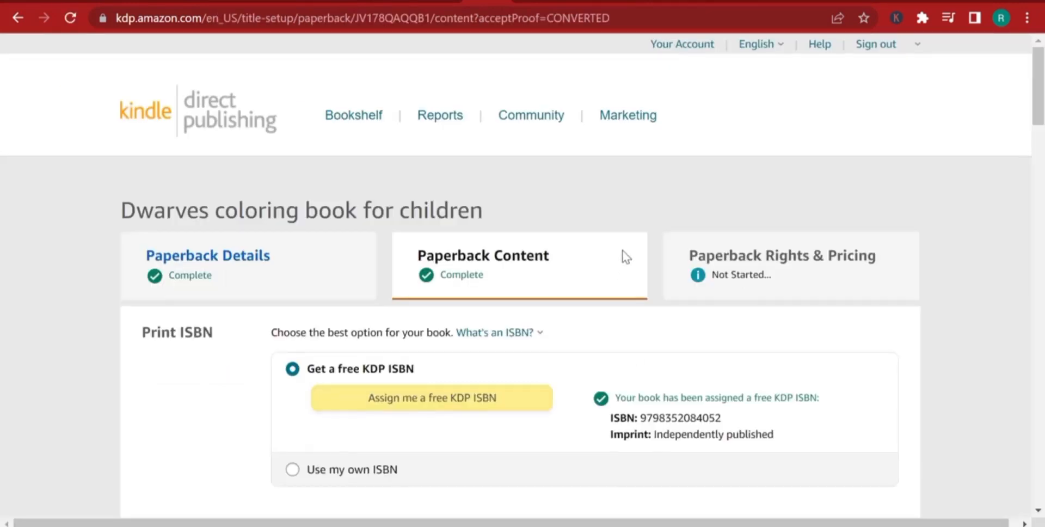
Review the paperback content and printing cost summary, and continue to the rights and pricing page.
{"action": "scroll", "coordinate": [625, 255], "scroll_direction": "down", "scroll_amount": 5}
{"action": "scroll", "coordinate": [625, 231], "scroll_direction": "down", "scroll_amount": 15}
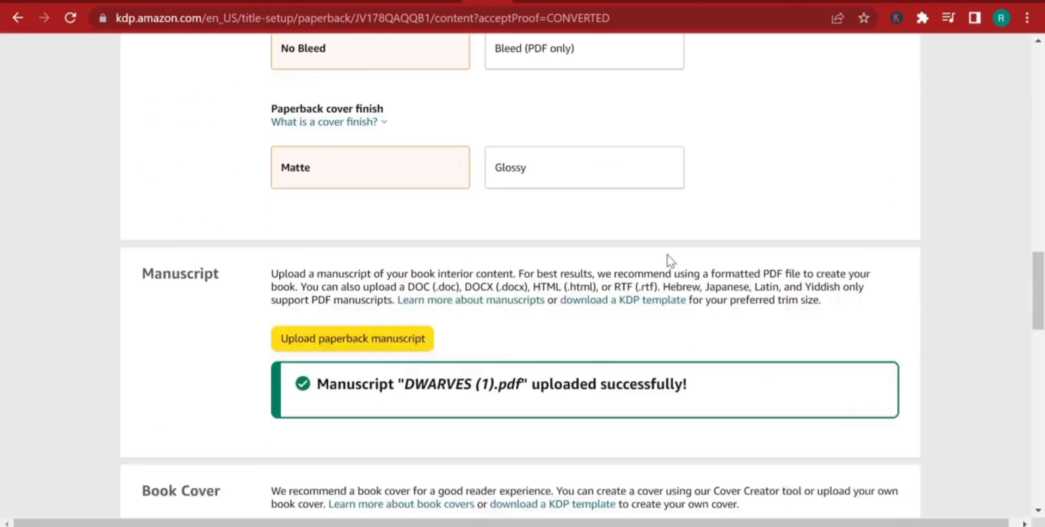
{"action": "scroll", "coordinate": [667, 255], "scroll_direction": "down", "scroll_amount": 14}
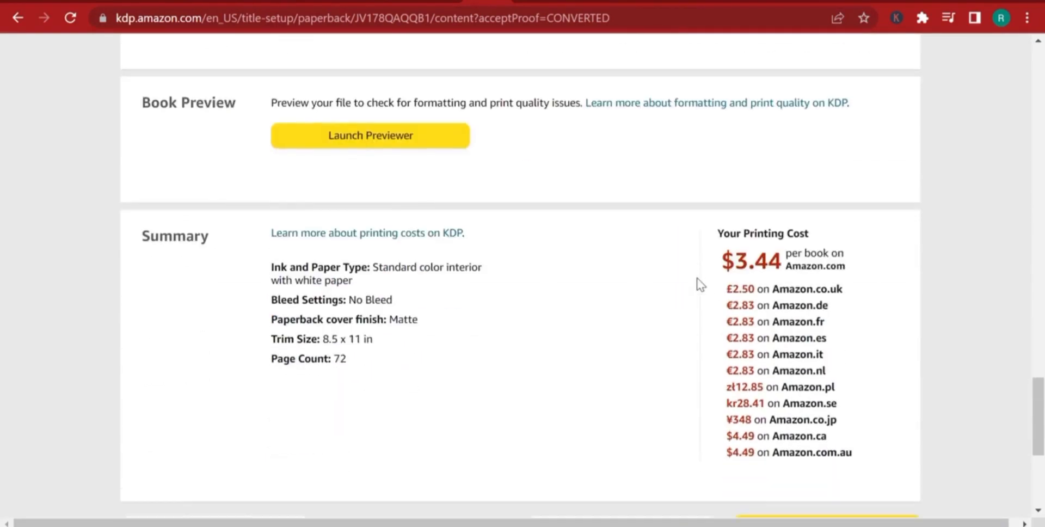
{"action": "scroll", "coordinate": [700, 285], "scroll_direction": "down", "scroll_amount": 3}
{"action": "left_click", "coordinate": [825, 370]}
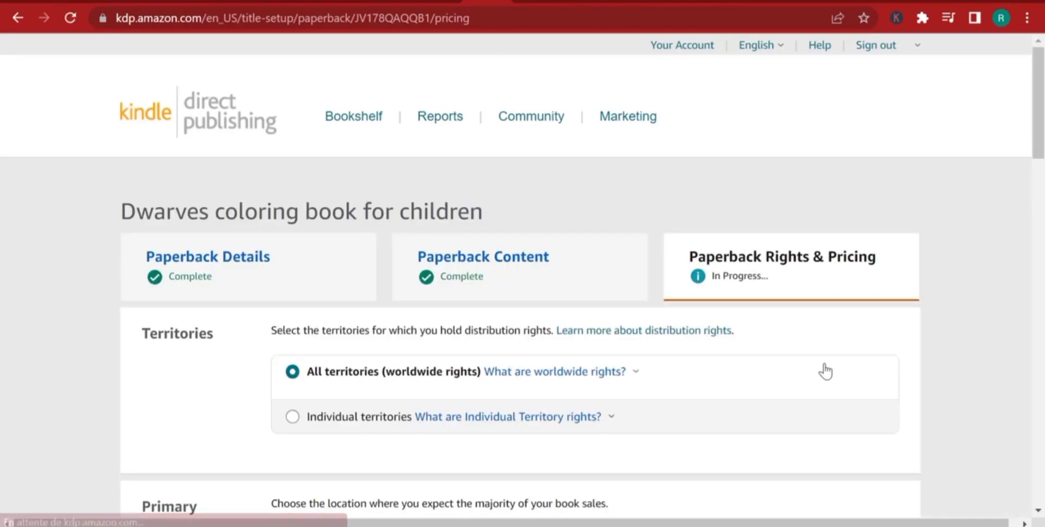
Limit the distribution rights to individual territories with only United States selected, keeping Amazon.com as the primary marketplace.
{"action": "scroll", "coordinate": [718, 116], "scroll_direction": "down", "scroll_amount": 3}
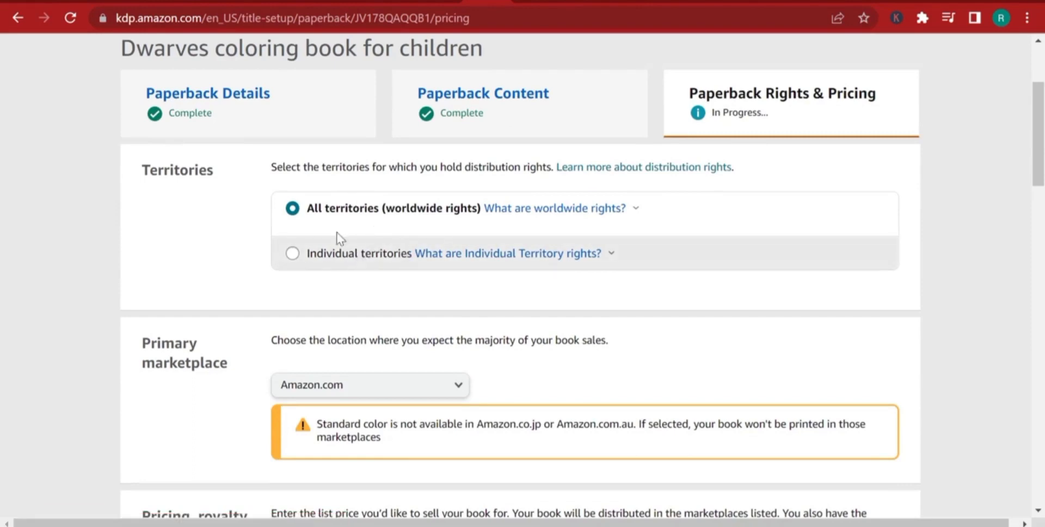
{"action": "left_click", "coordinate": [363, 268]}
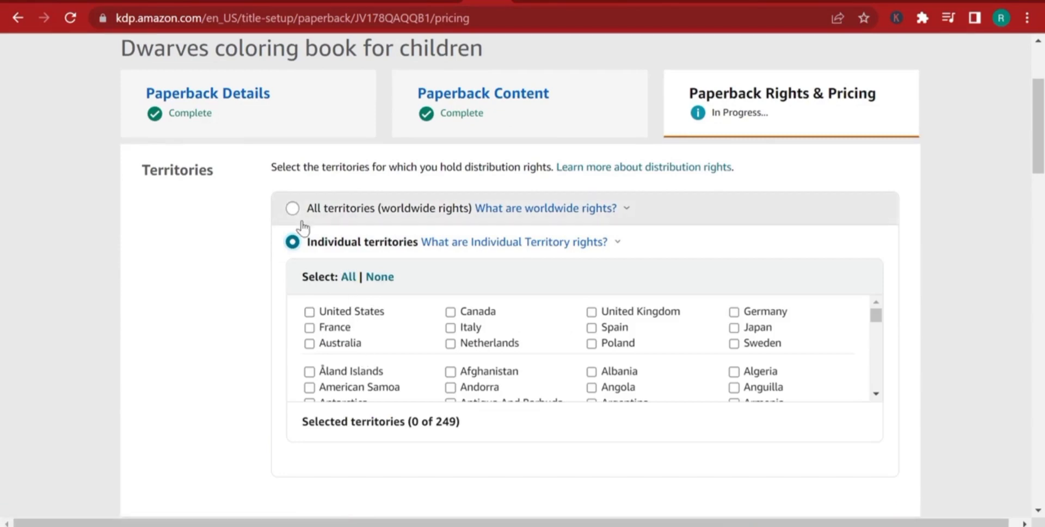
{"action": "left_click", "coordinate": [309, 313]}
{"action": "scroll", "coordinate": [223, 355], "scroll_direction": "down", "scroll_amount": 6}
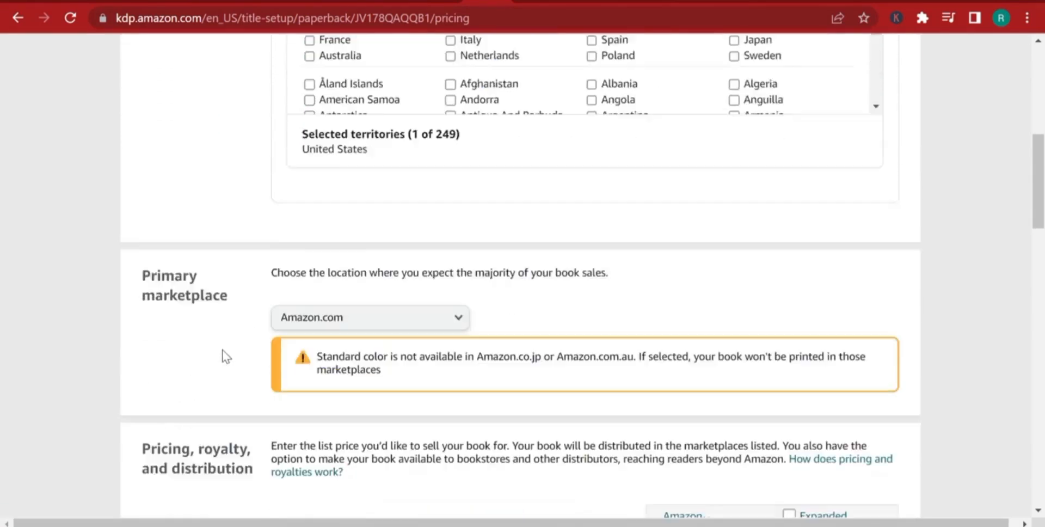
{"action": "left_click", "coordinate": [369, 284]}
{"action": "left_click", "coordinate": [366, 284]}
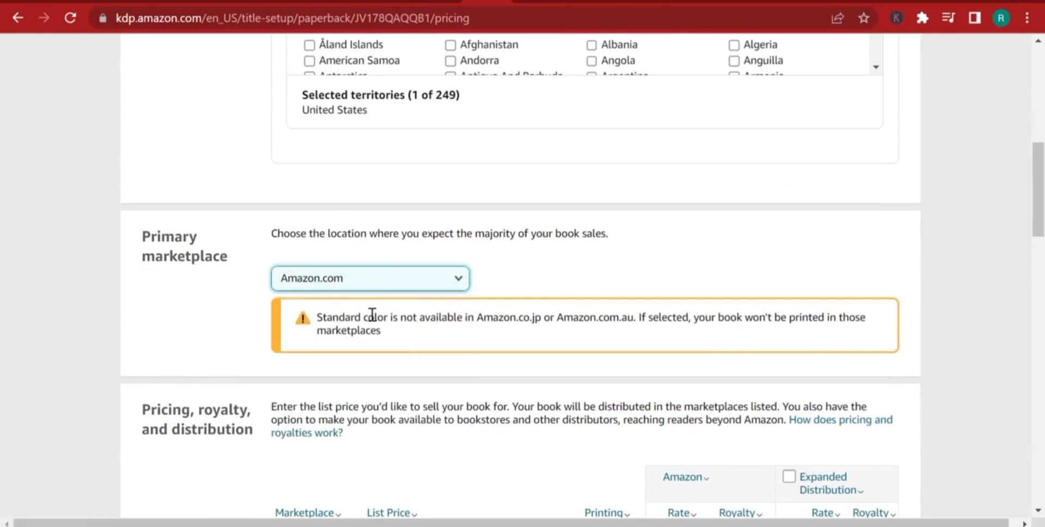
Enable Expanded Distribution for the Amazon.com marketplace and view its explanation.
{"action": "scroll", "coordinate": [430, 345], "scroll_direction": "down", "scroll_amount": 3}
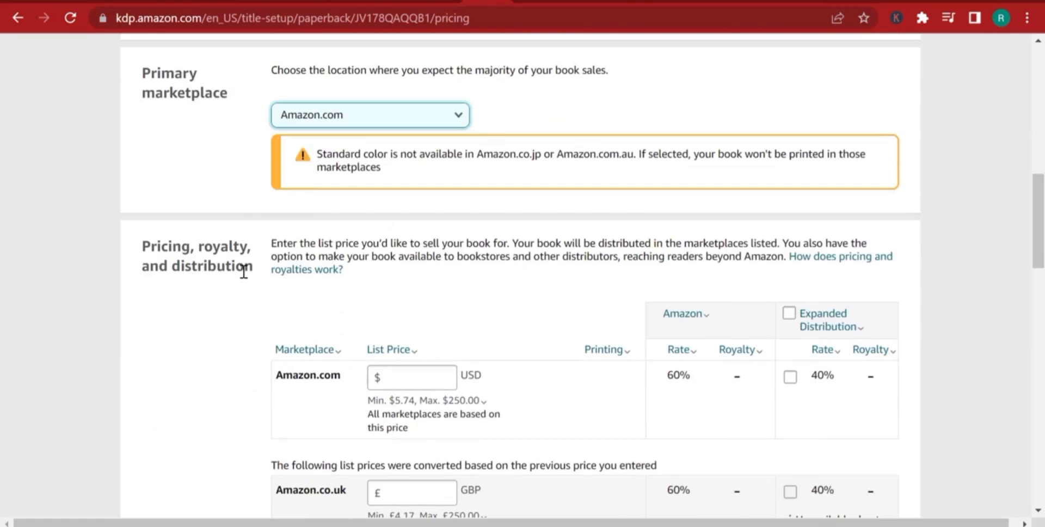
{"action": "left_click", "coordinate": [791, 378]}
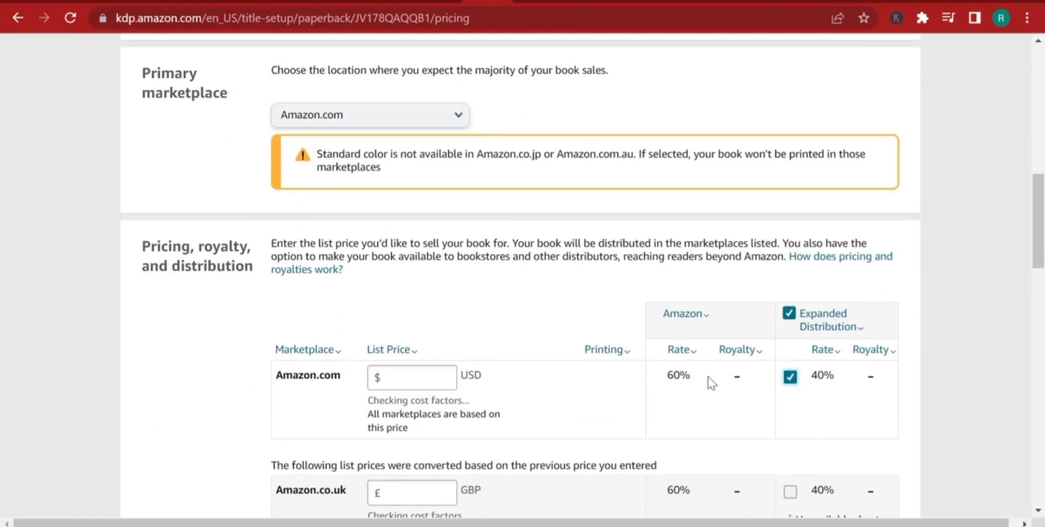
{"action": "left_click", "coordinate": [789, 377]}
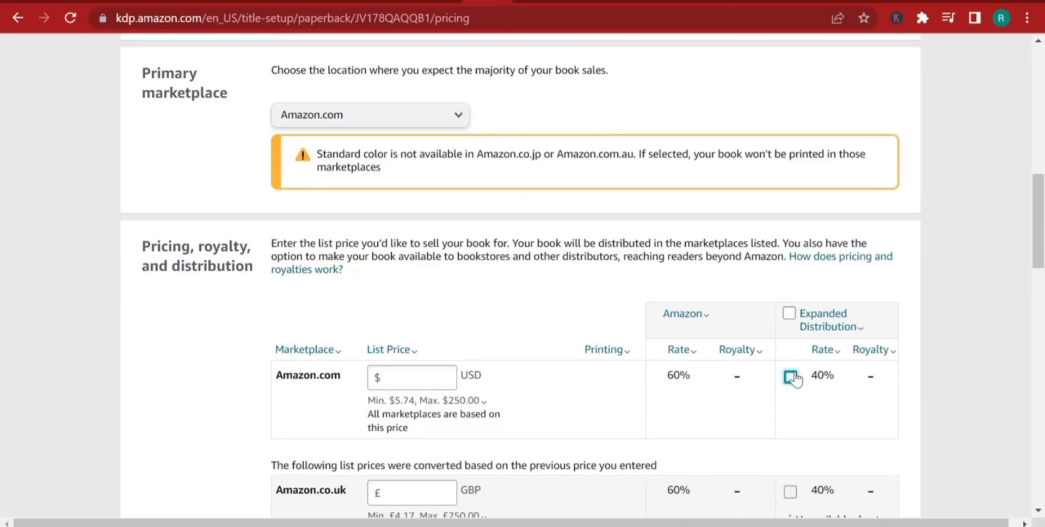
{"action": "left_click", "coordinate": [790, 378]}
{"action": "mouse_move", "coordinate": [824, 320]}
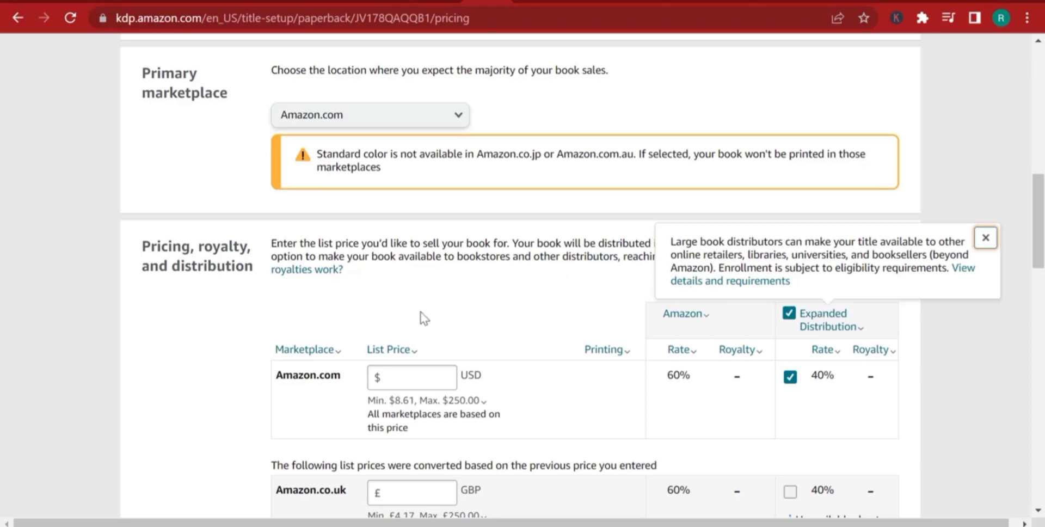
Set the Amazon.com list price to 8.99 USD and review the converted prices and royalties.
{"action": "left_click", "coordinate": [429, 376]}
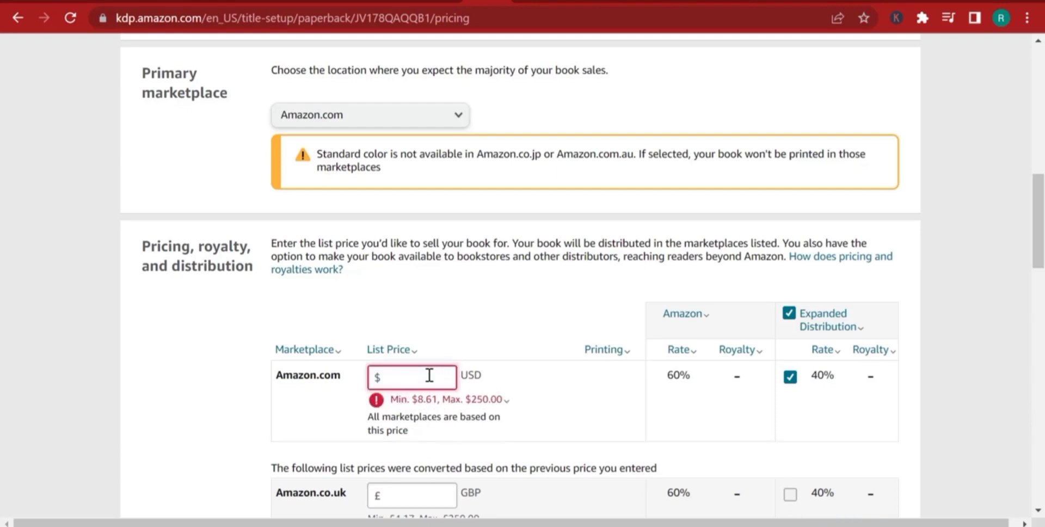
{"action": "scroll", "coordinate": [433, 375], "scroll_direction": "down", "scroll_amount": 4}
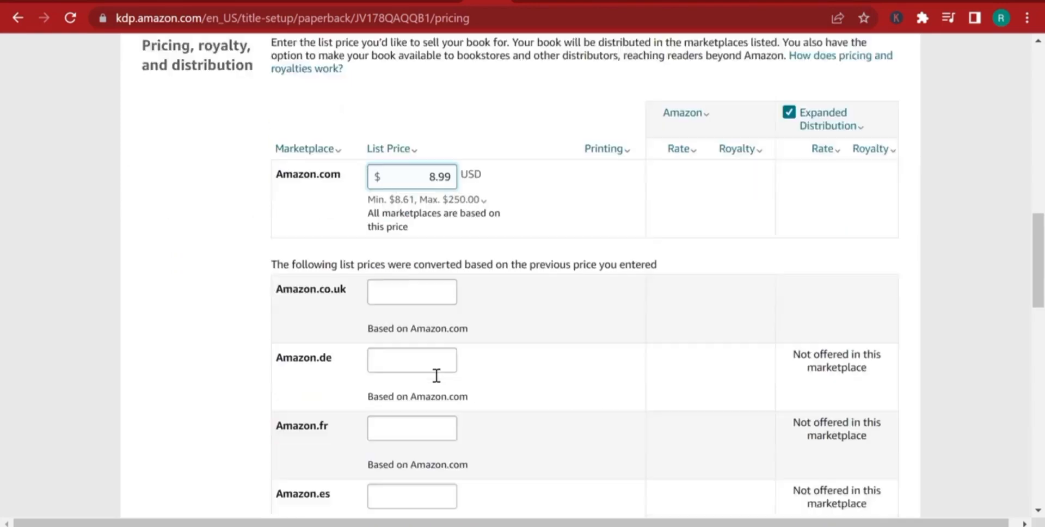
{"action": "mouse_move", "coordinate": [459, 281]}
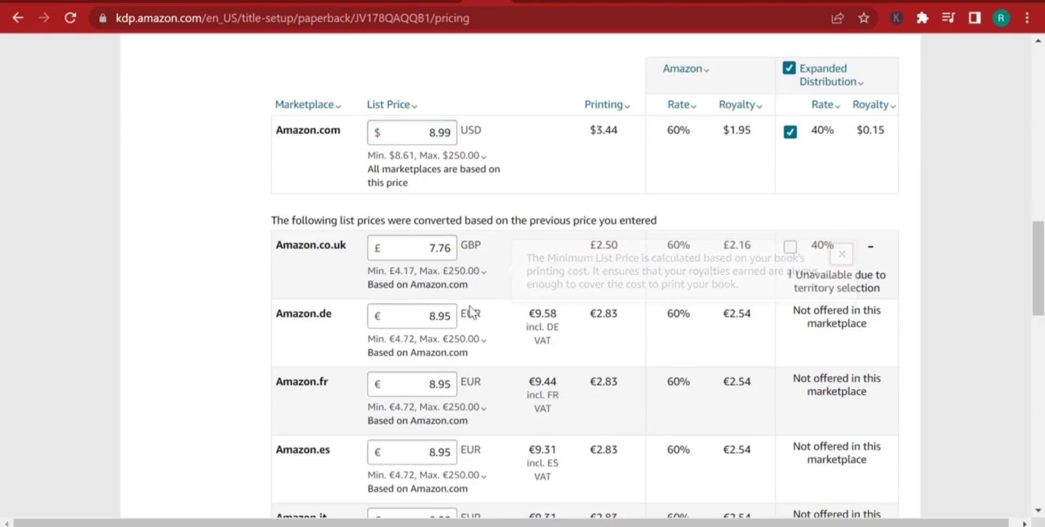
{"action": "scroll", "coordinate": [468, 308], "scroll_direction": "down", "scroll_amount": 10}
{"action": "scroll", "coordinate": [468, 315], "scroll_direction": "up", "scroll_amount": 15}
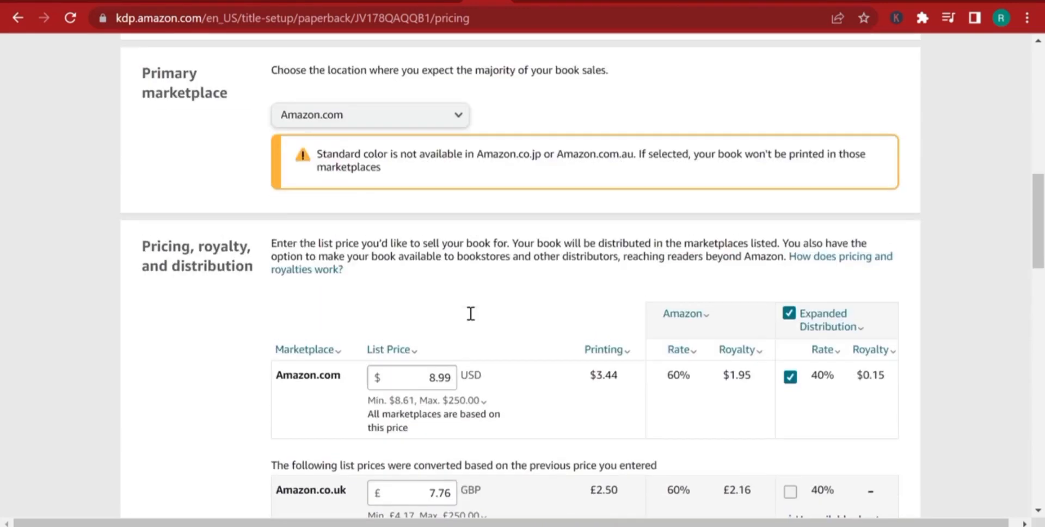
{"action": "scroll", "coordinate": [471, 313], "scroll_direction": "down", "scroll_amount": 1}
{"action": "mouse_move", "coordinate": [483, 316]}
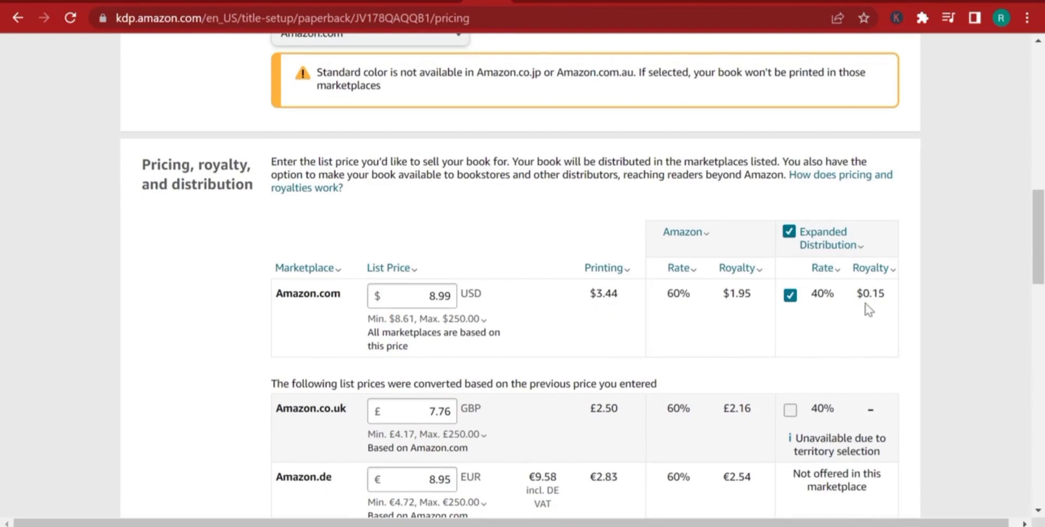
Try an Amazon.com list price of 10 USD to compare the royalties.
{"action": "double_click", "coordinate": [433, 297]}
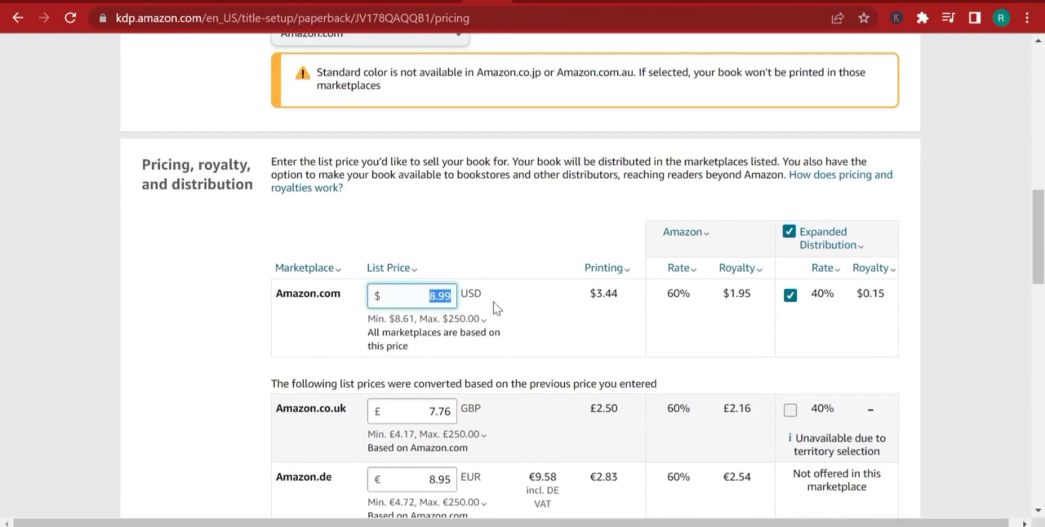
{"action": "type", "text": "10"}
{"action": "left_click", "coordinate": [498, 295]}
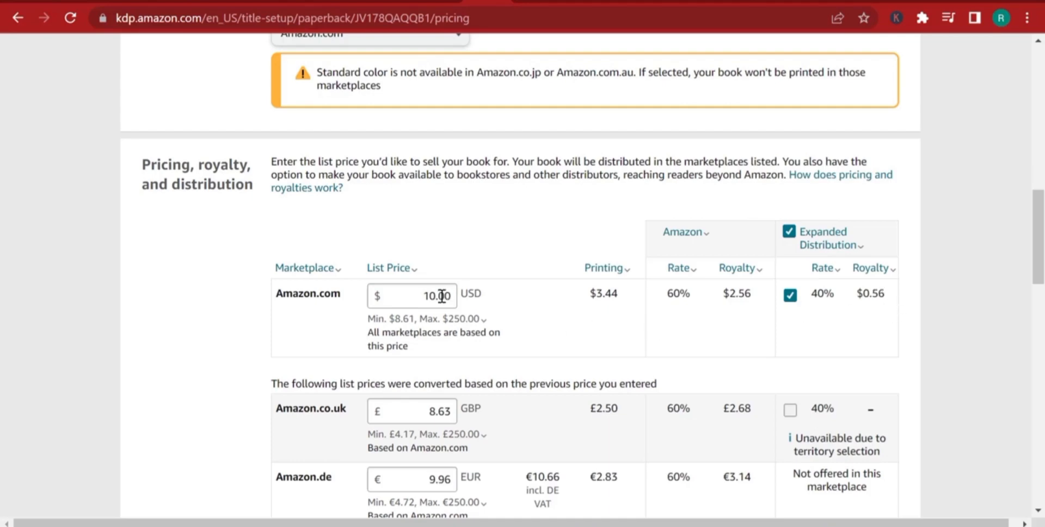
Change the Amazon.com list price back to 8.99 USD.
{"action": "left_click_drag", "start_coordinate": [422, 298], "coordinate": [512, 304]}
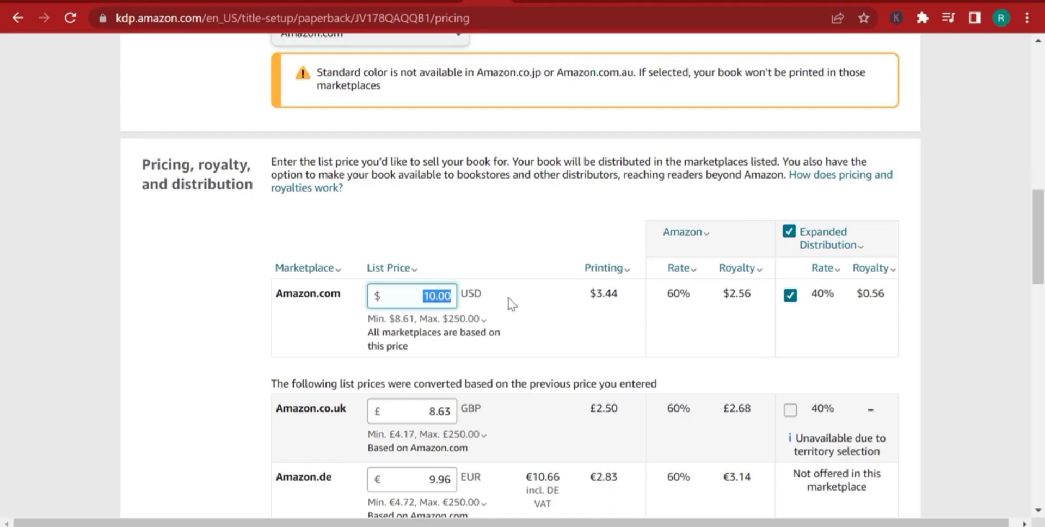
{"action": "type", "text": "83"}
{"action": "key", "text": "BackSpace"}
{"action": "type", "text": ".9"}
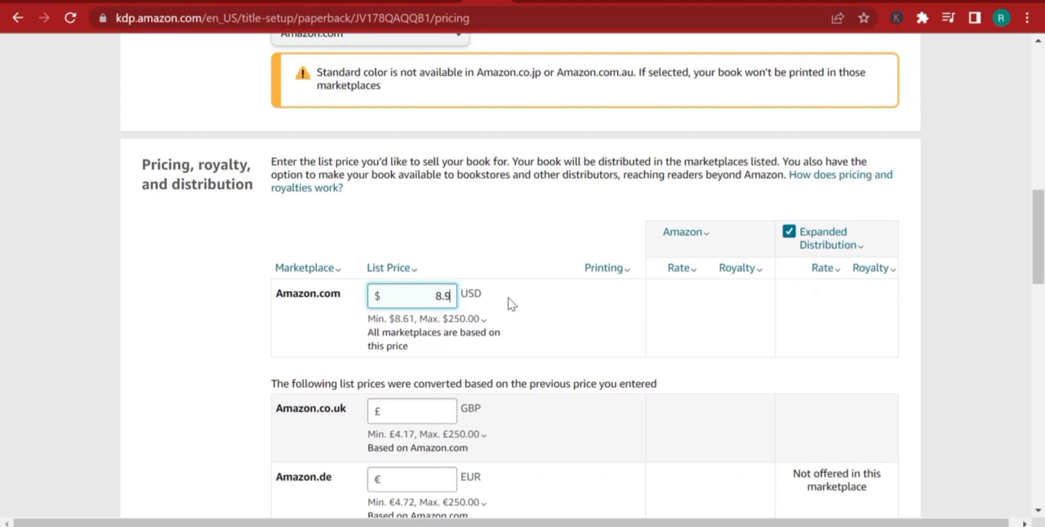
{"action": "type", "text": "9"}
Publish the paperback book from the end of the pricing page.
{"action": "scroll", "coordinate": [514, 302], "scroll_direction": "down", "scroll_amount": 15}
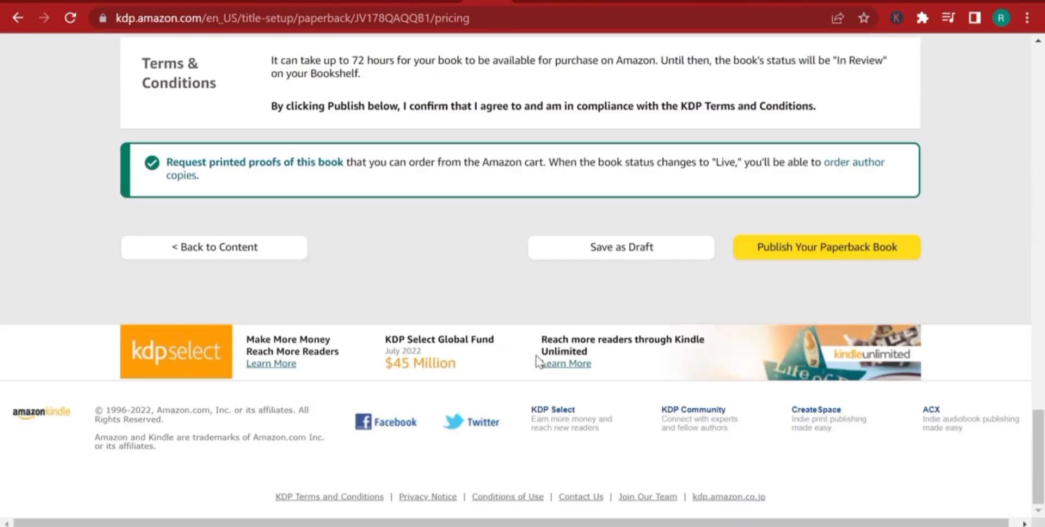
{"action": "scroll", "coordinate": [598, 408], "scroll_direction": "up", "scroll_amount": 3}
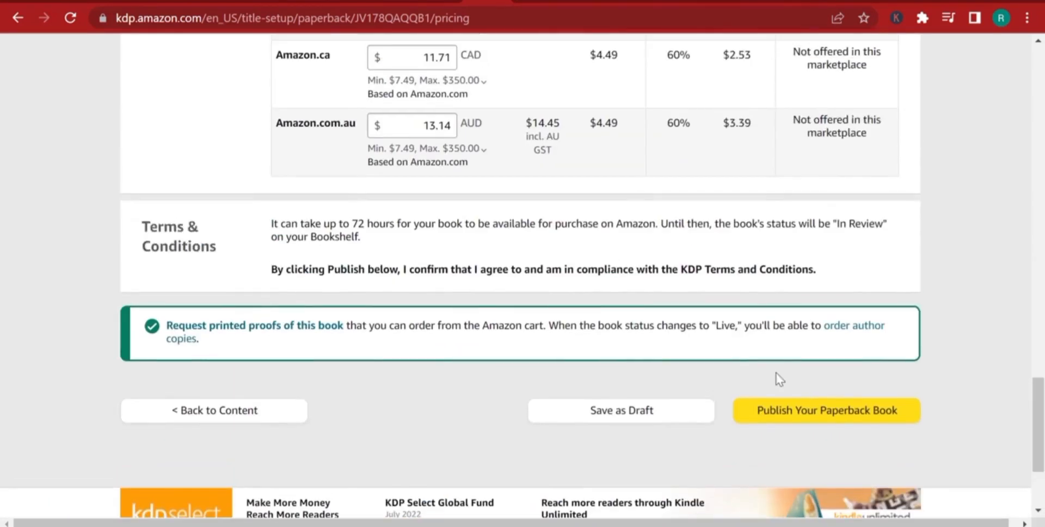
{"action": "left_click", "coordinate": [855, 412]}
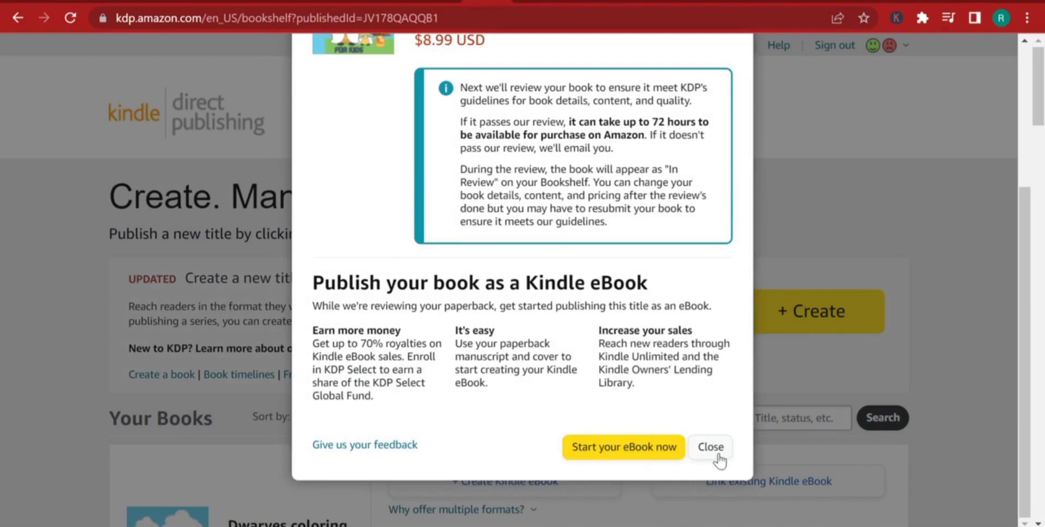
Read through the paperback submission confirmation and dismiss it.
{"action": "scroll", "coordinate": [707, 371], "scroll_direction": "up", "scroll_amount": 3}
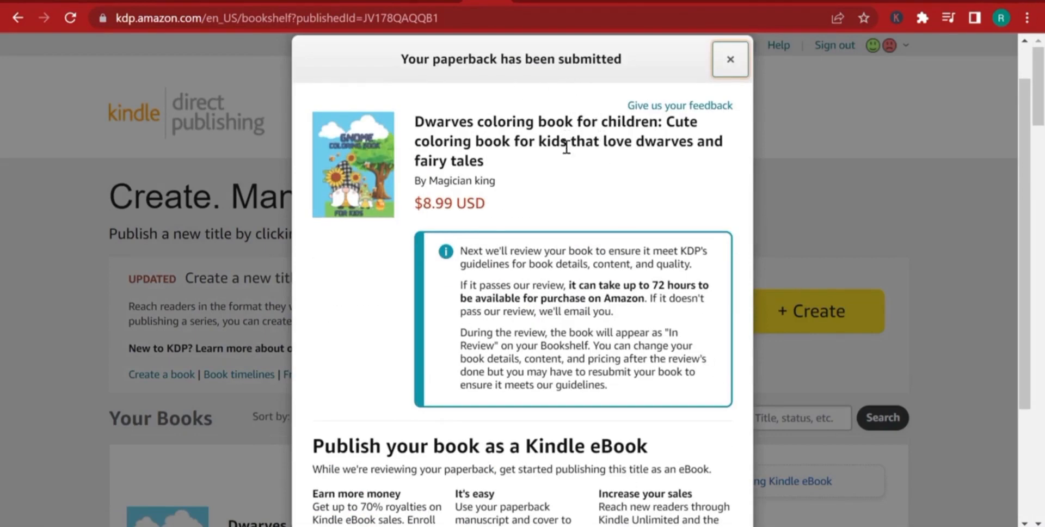
{"action": "scroll", "coordinate": [560, 145], "scroll_direction": "down", "scroll_amount": 3}
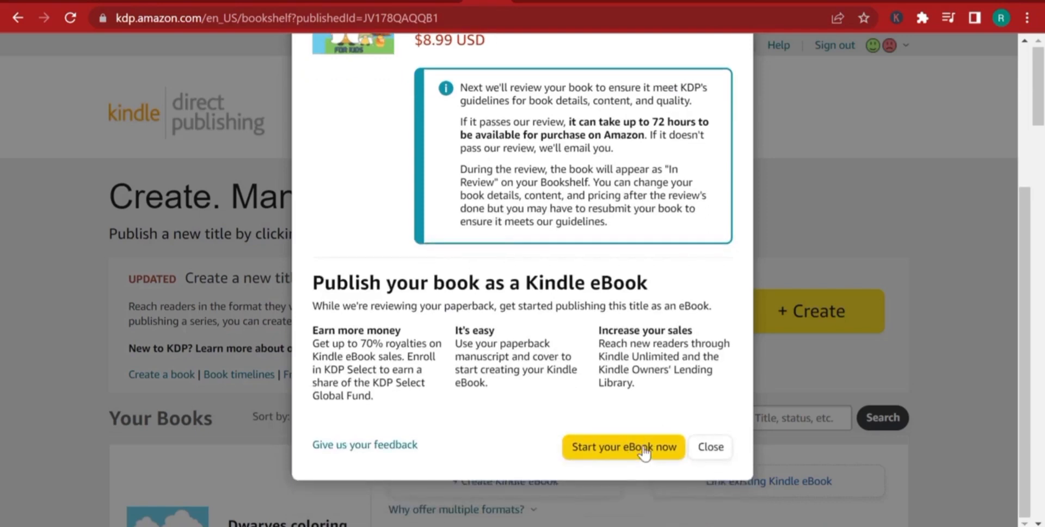
{"action": "scroll", "coordinate": [591, 359], "scroll_direction": "up", "scroll_amount": 4}
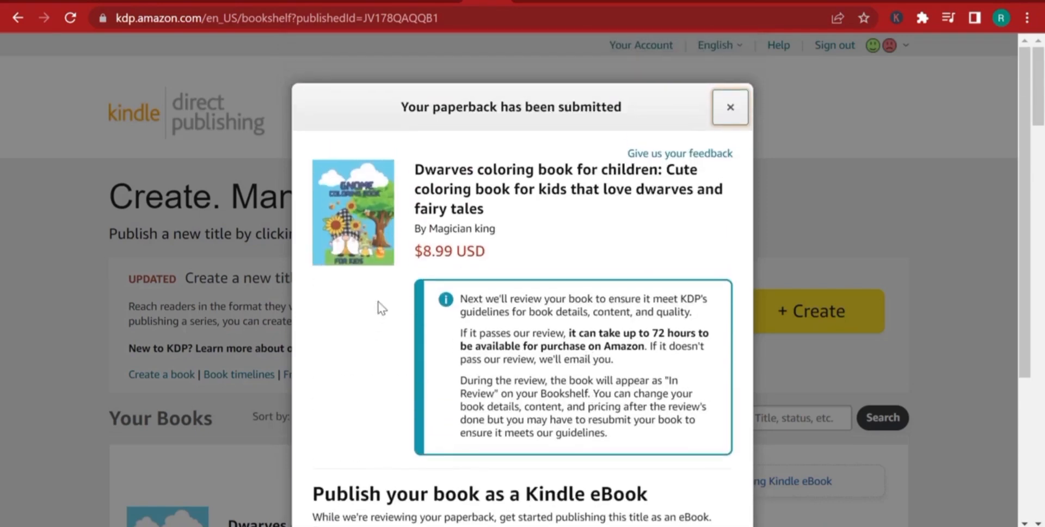
{"action": "scroll", "coordinate": [584, 280], "scroll_direction": "down", "scroll_amount": 4}
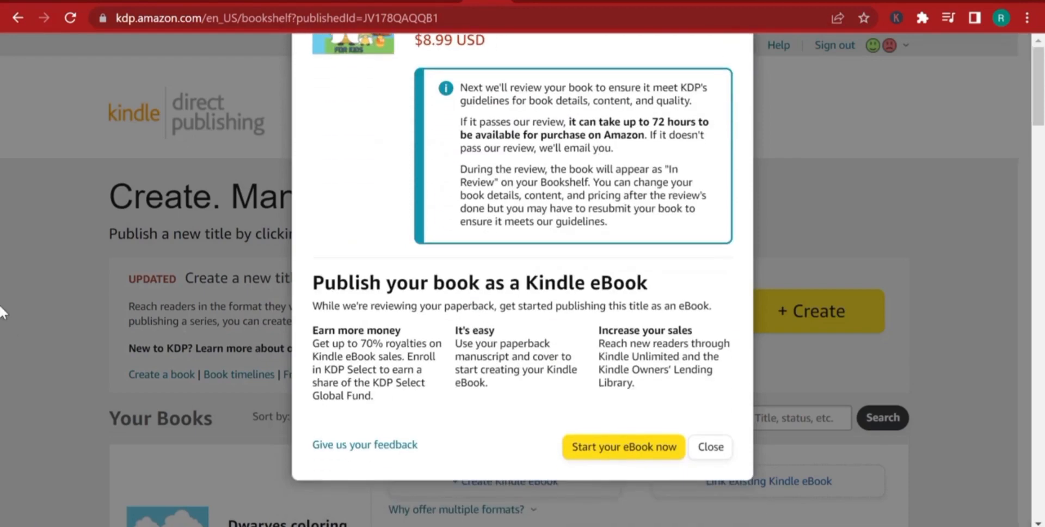
{"action": "left_click", "coordinate": [5, 321]}
Check the dwarves coloring book's entry and status in the bookshelf's list of titles.
{"action": "scroll", "coordinate": [514, 326], "scroll_direction": "down", "scroll_amount": 3}
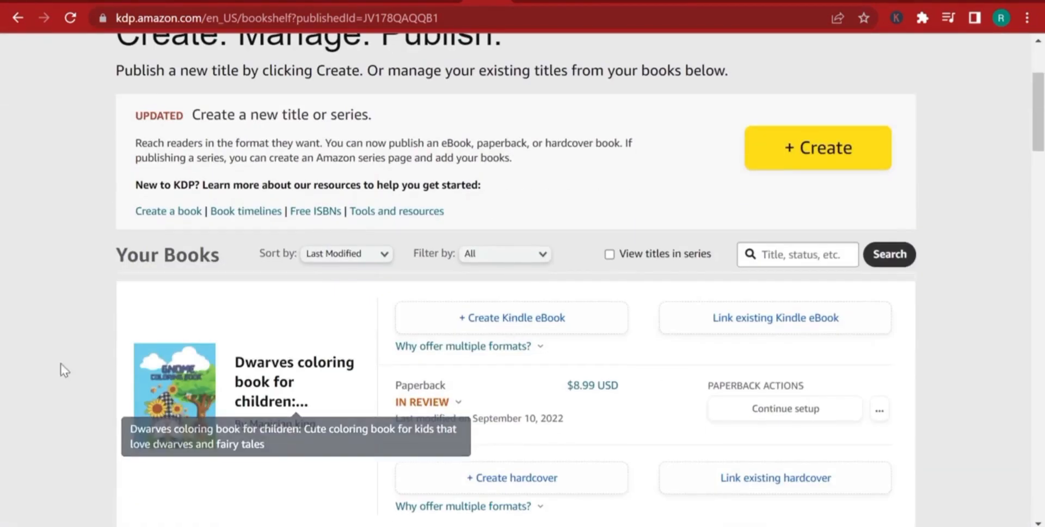
{"action": "scroll", "coordinate": [33, 349], "scroll_direction": "down", "scroll_amount": 6}
{"action": "scroll", "coordinate": [238, 340], "scroll_direction": "up", "scroll_amount": 2}
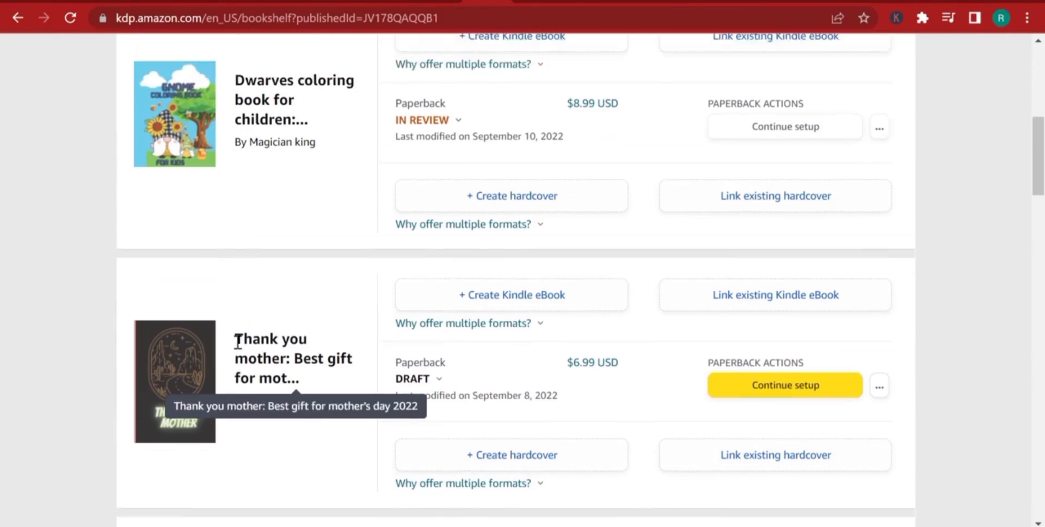
{"action": "left_click", "coordinate": [435, 415]}
{"action": "scroll", "coordinate": [272, 273], "scroll_direction": "up", "scroll_amount": 5}
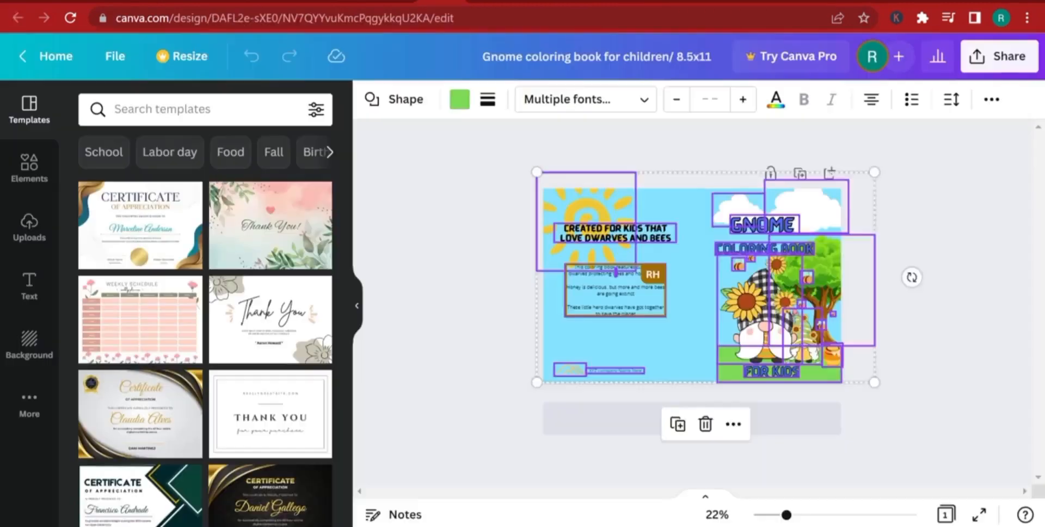
Switch to the Canva design "Gnome coloring book for children/ 8.5x11" and deselect all its elements.
{"action": "left_click", "coordinate": [393, 293]}
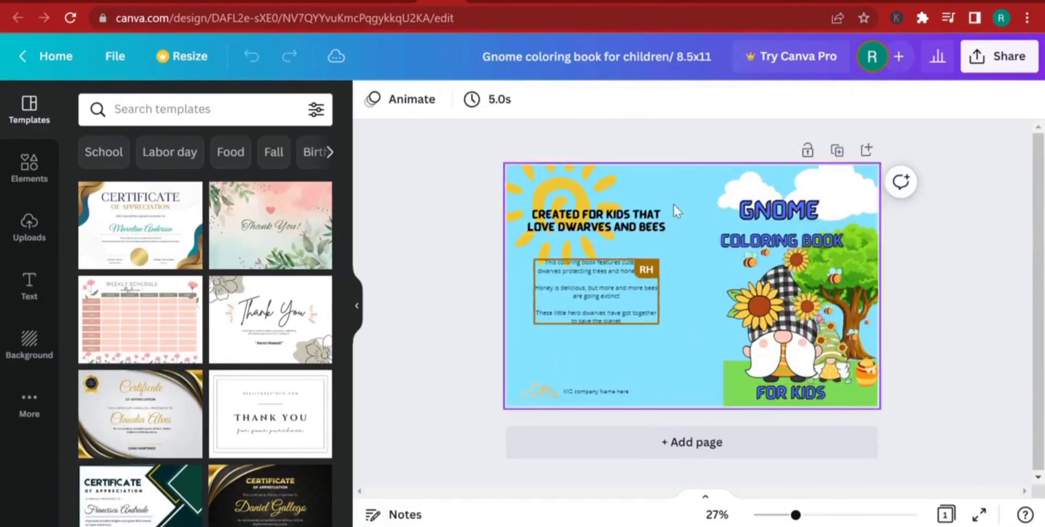